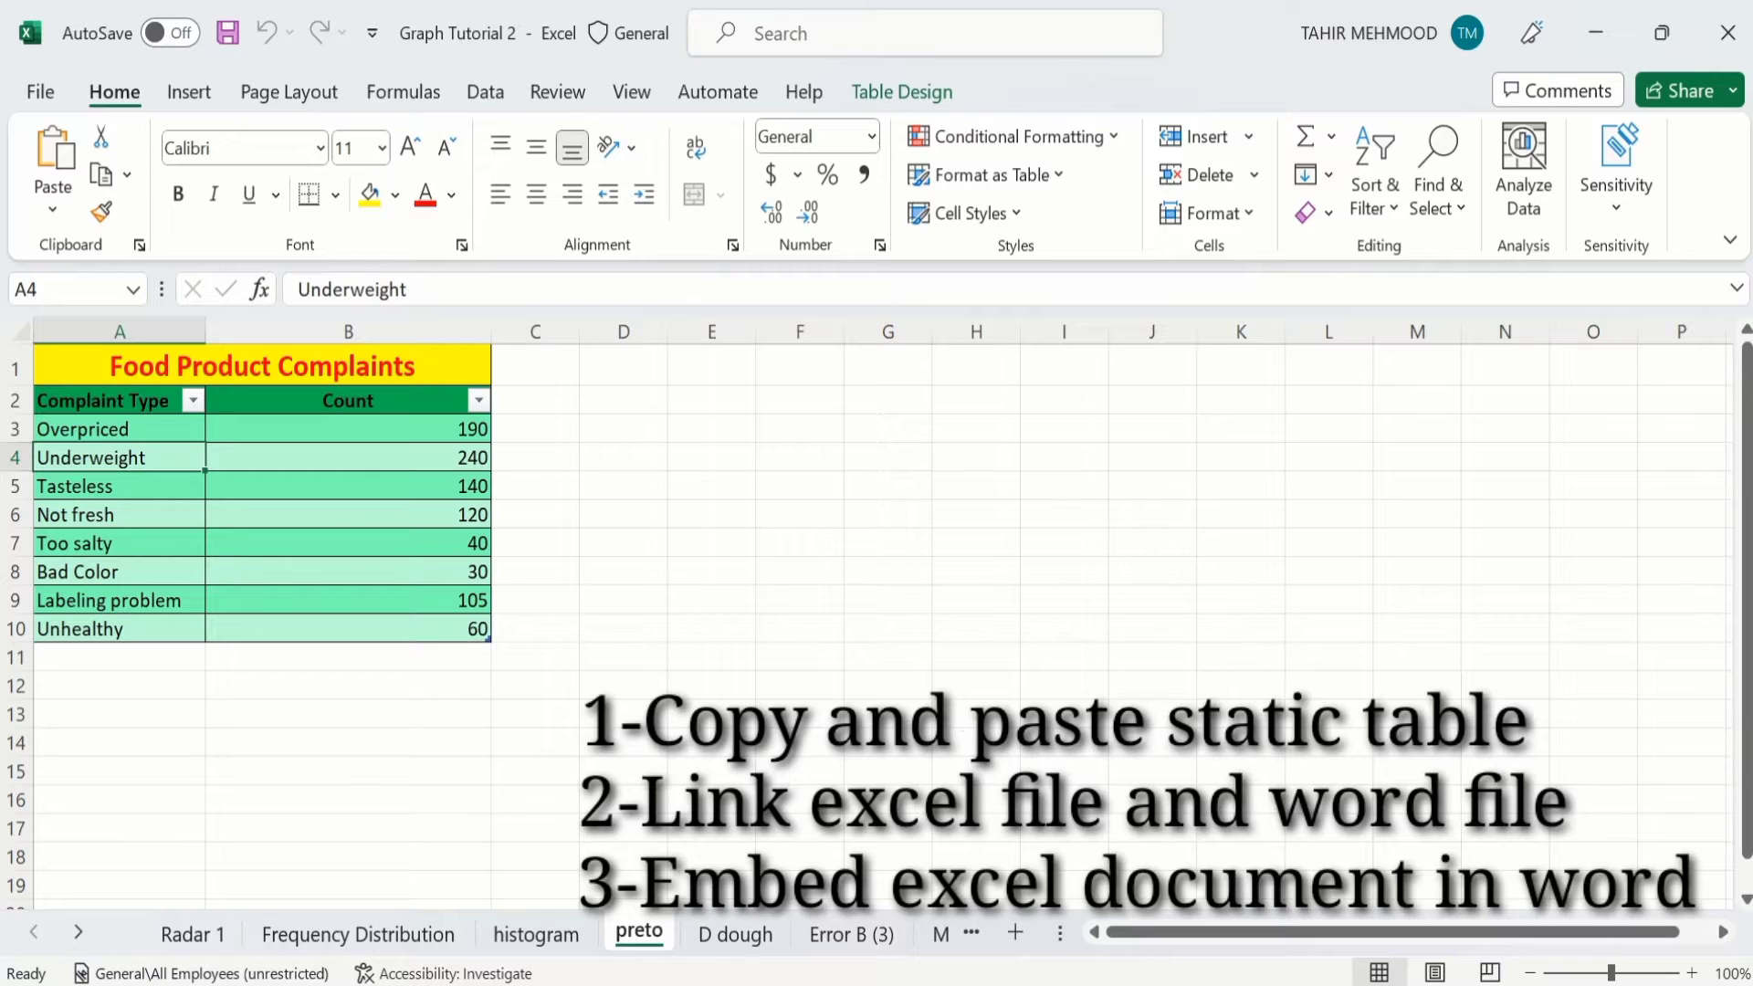
key("alt+Tab")
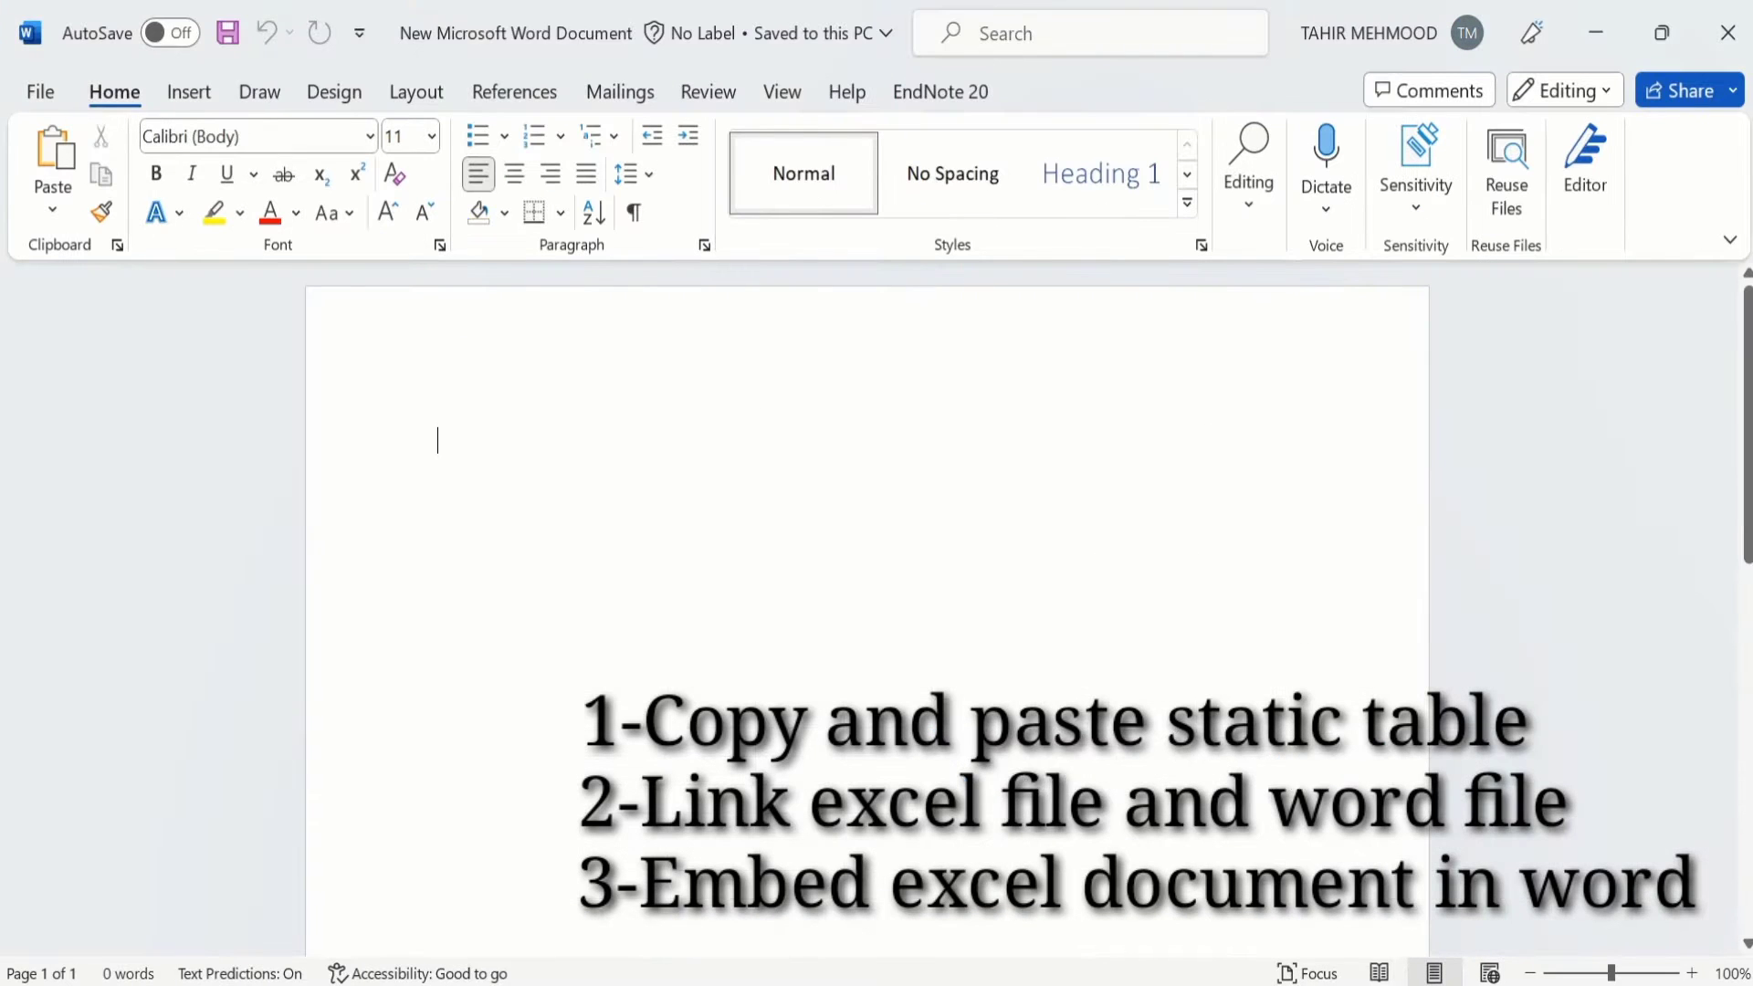
key("alt+Tab")
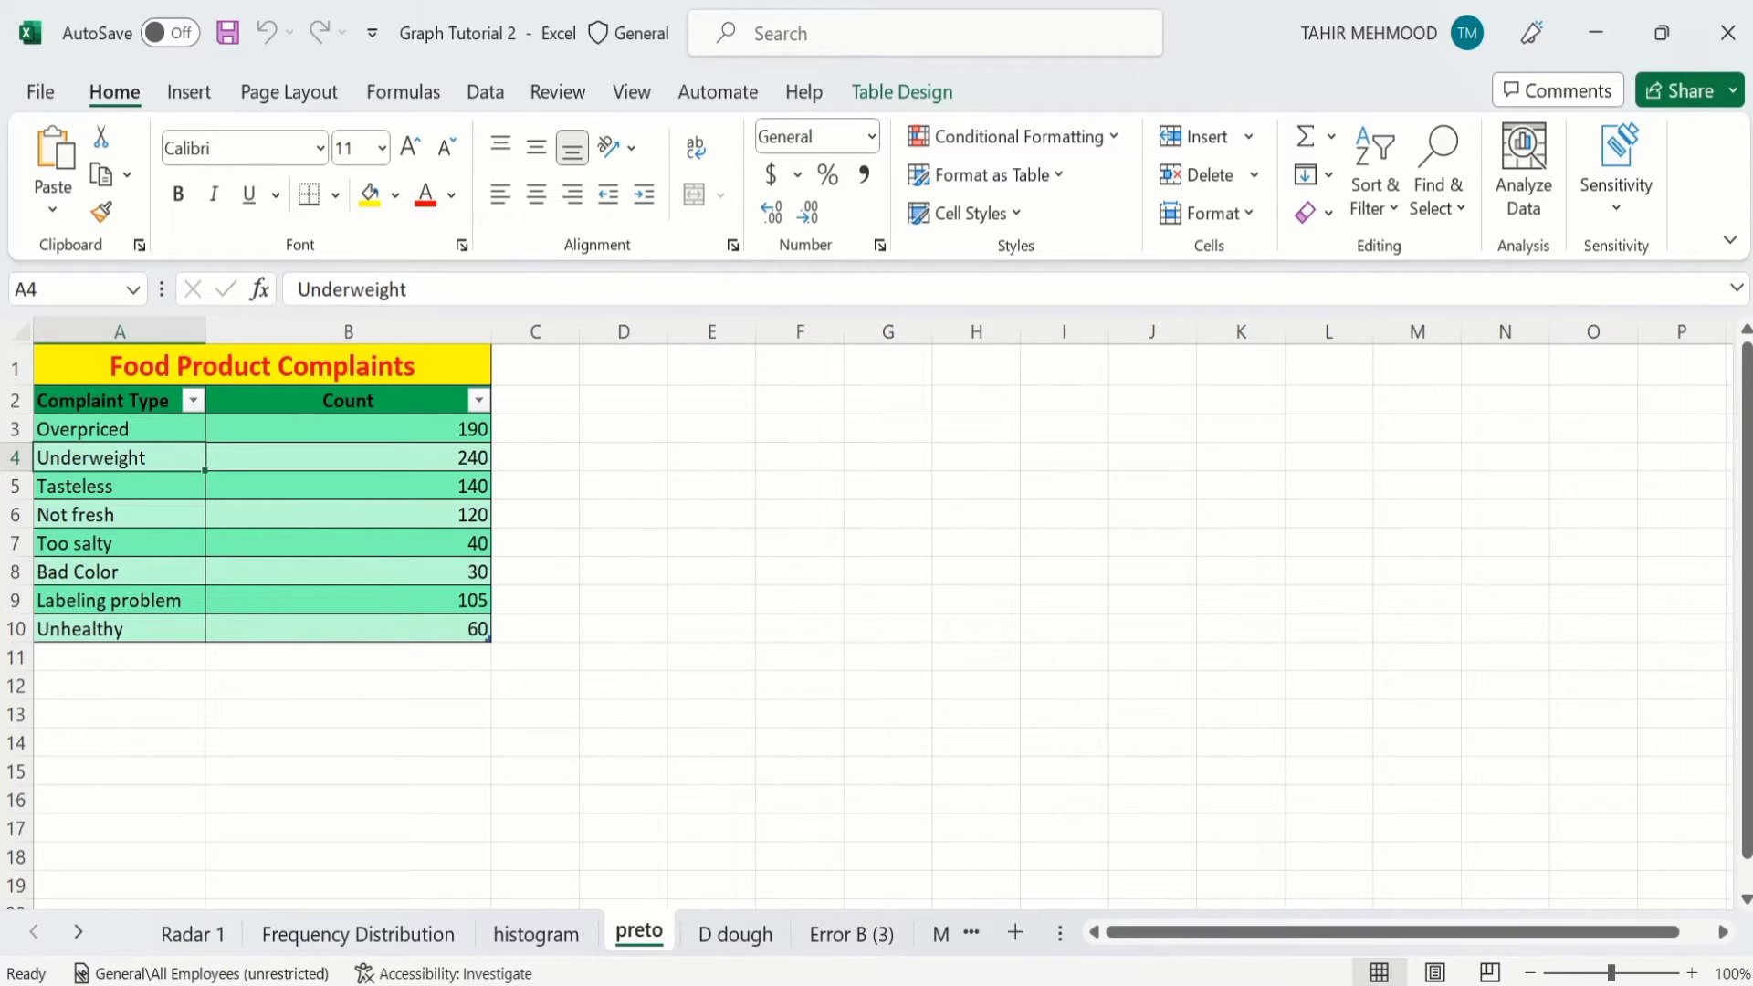
left_click(1278, 982)
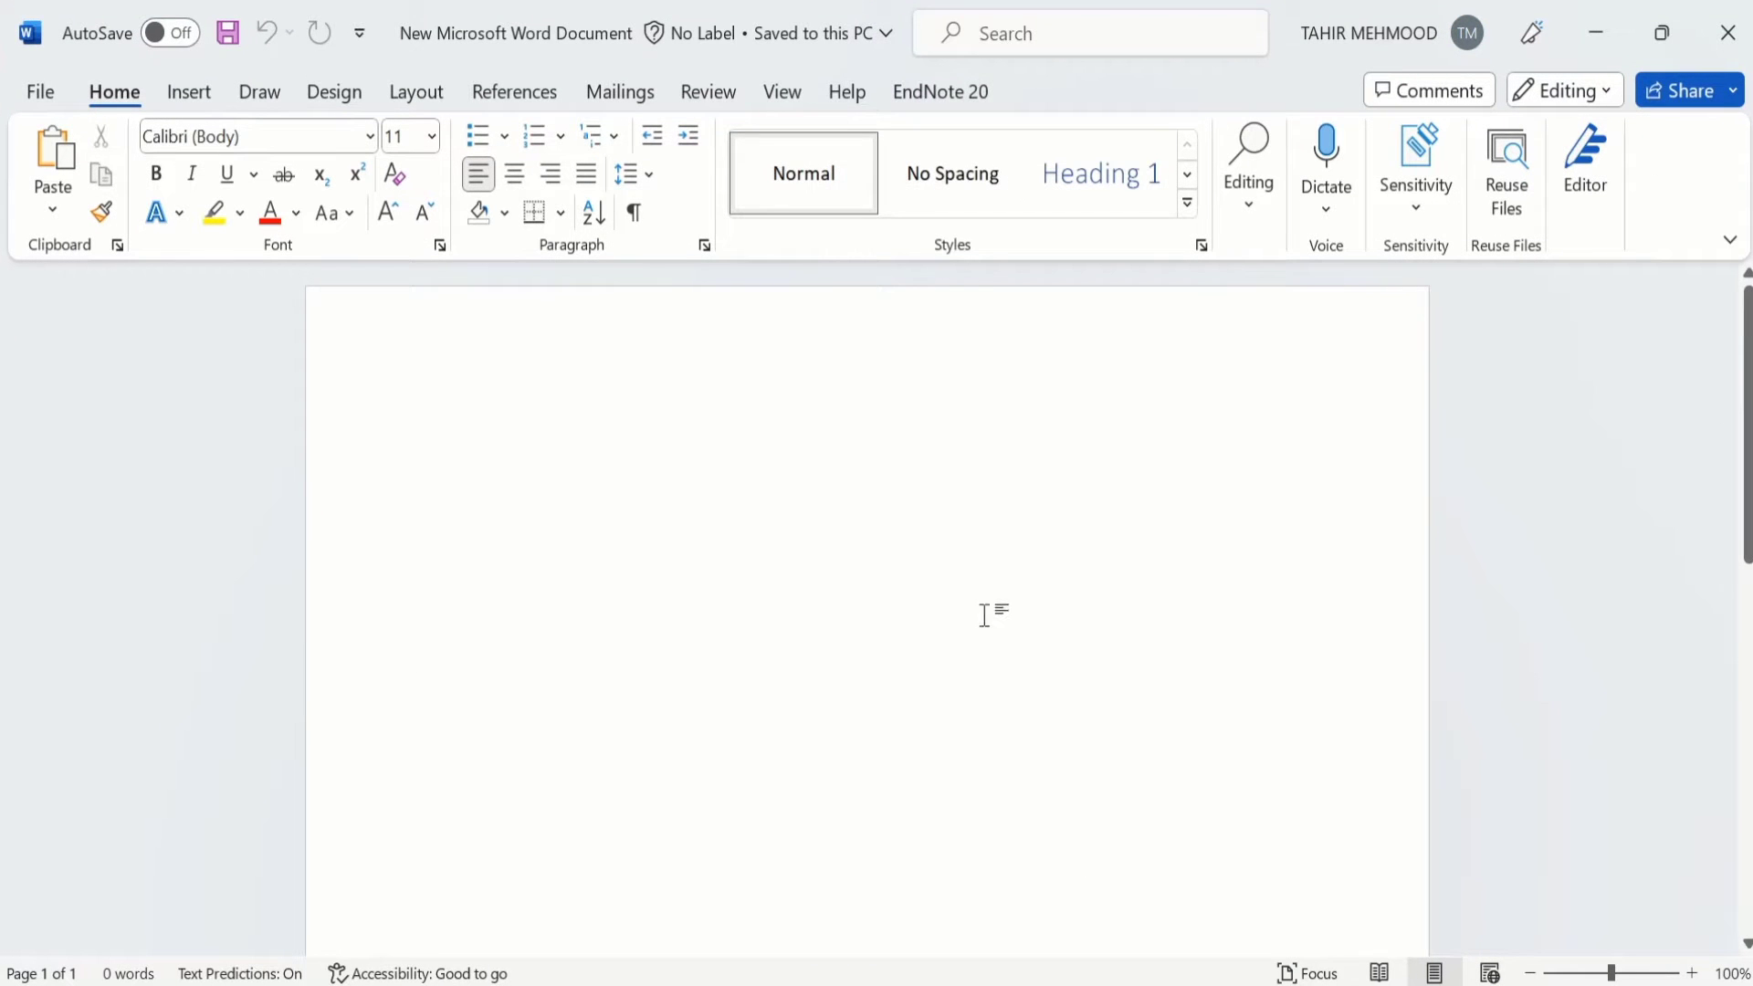
key("alt+Tab")
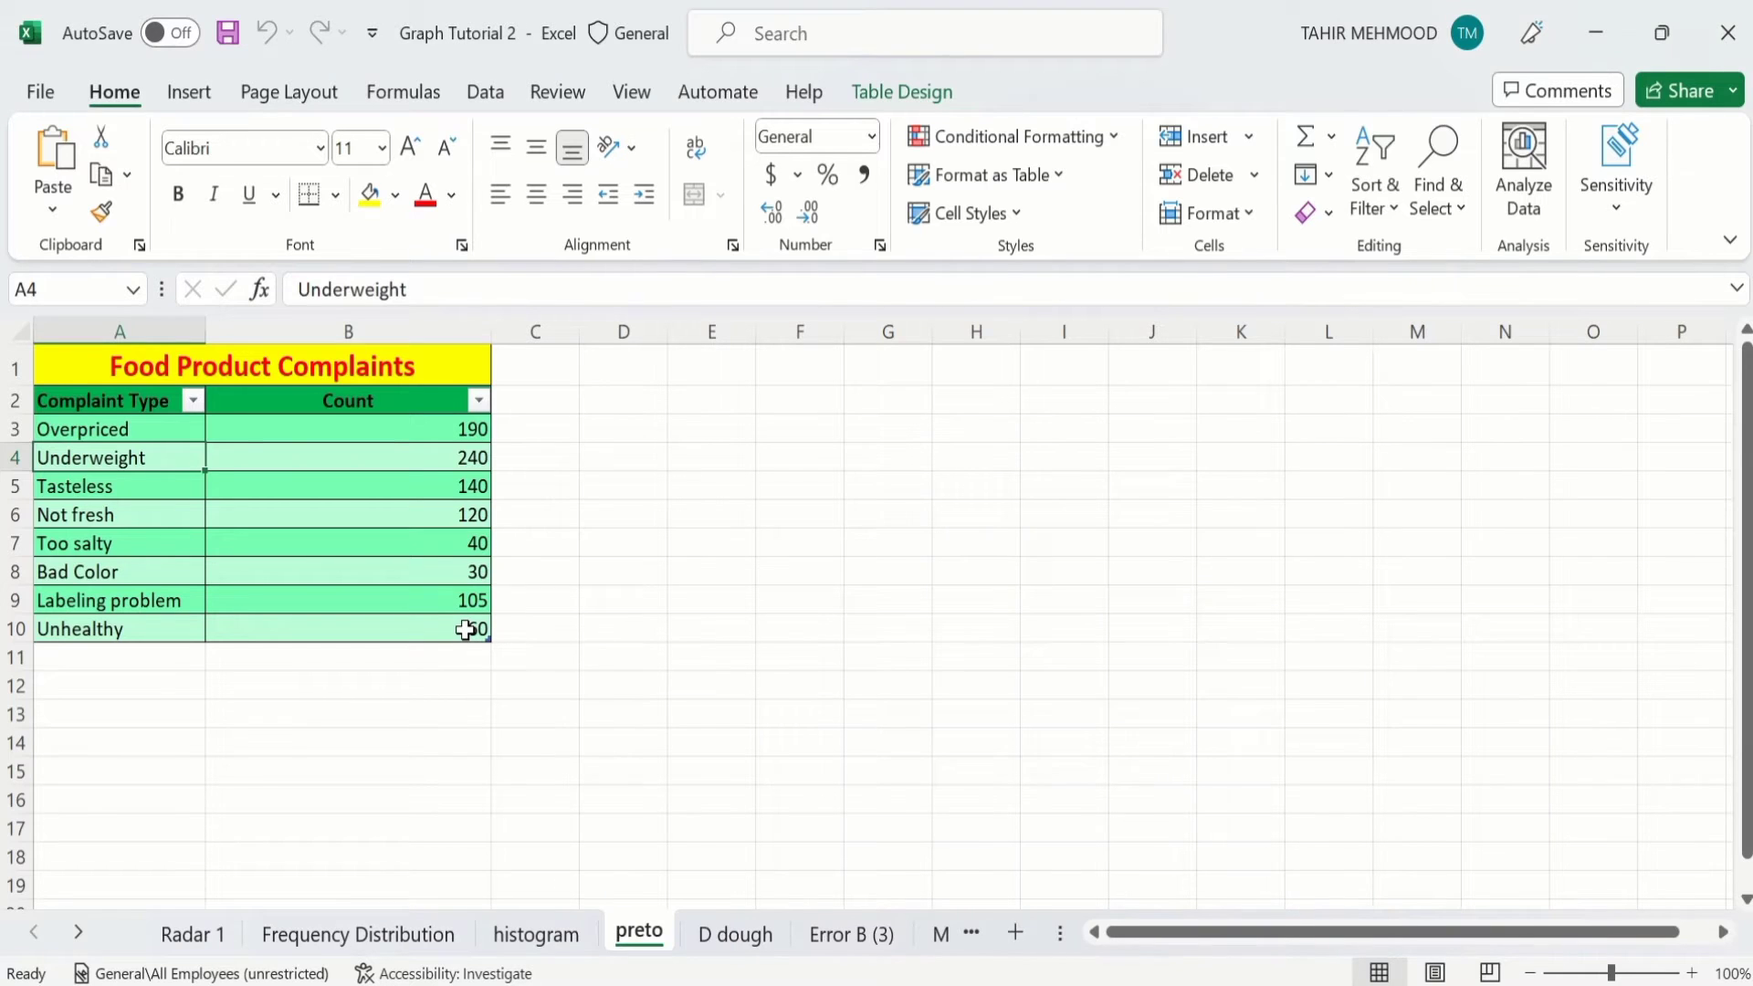
Copy the Food Product Complaints table (A1:B10) and paste it into the blank Word document
left_click(466, 631)
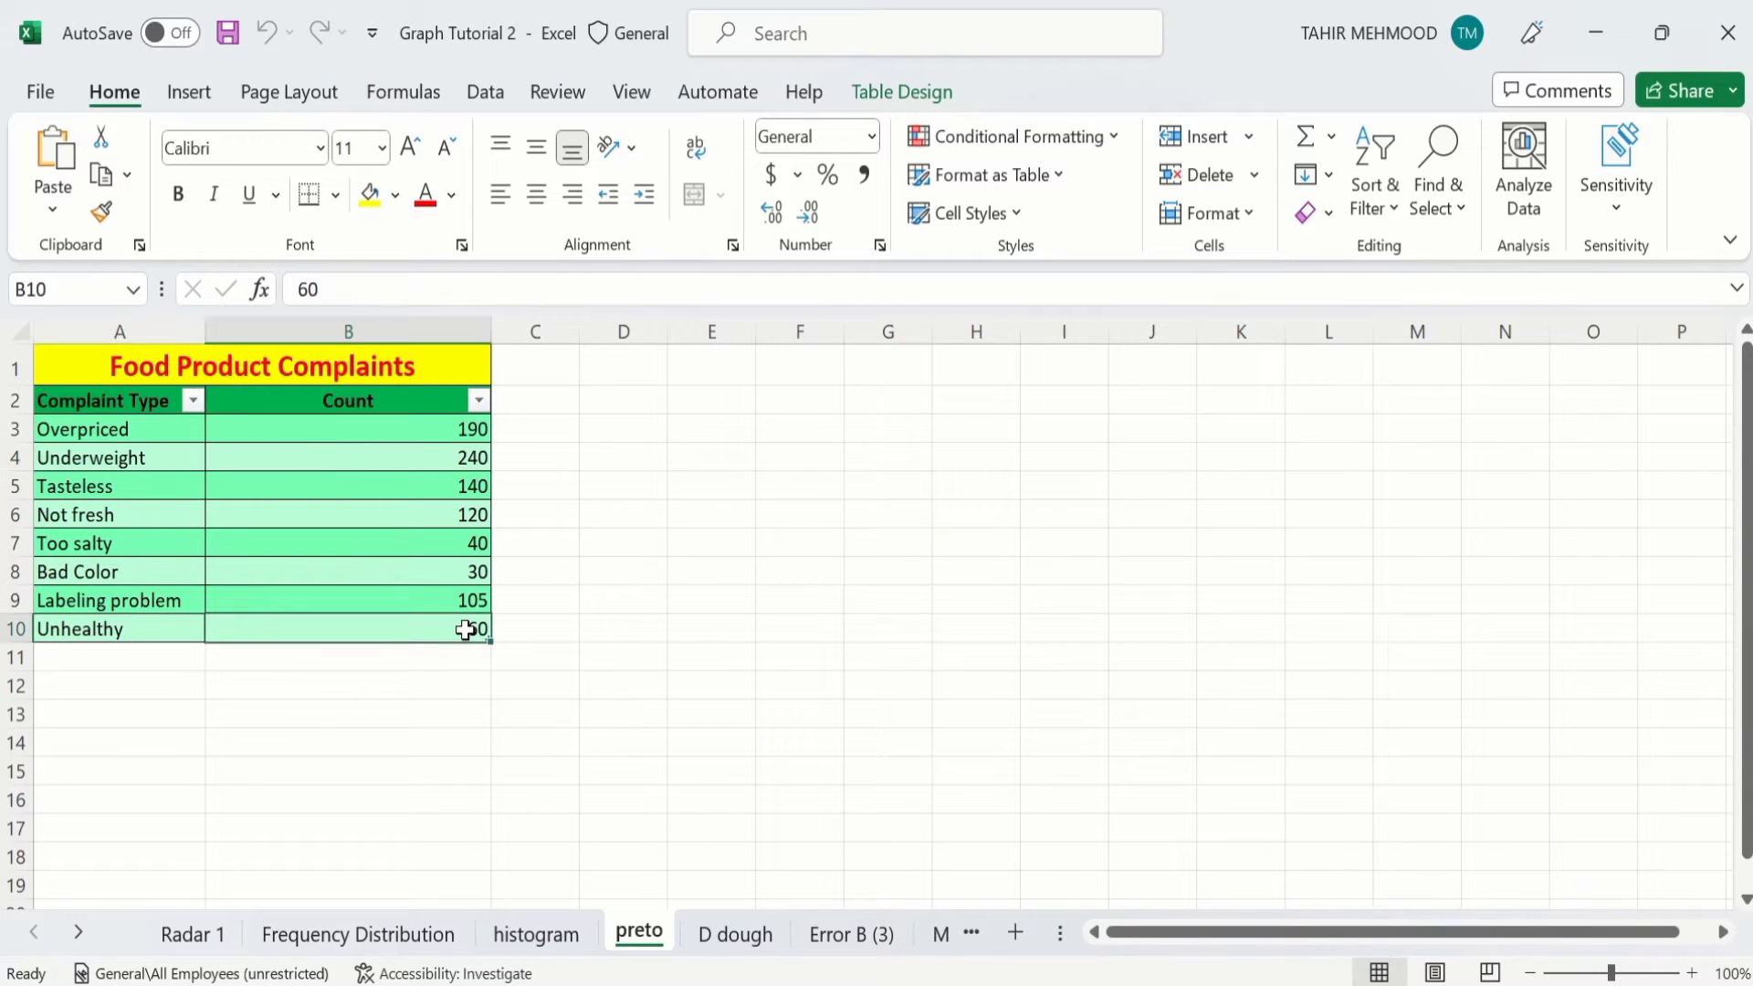
left_click_drag(467, 631, 108, 356)
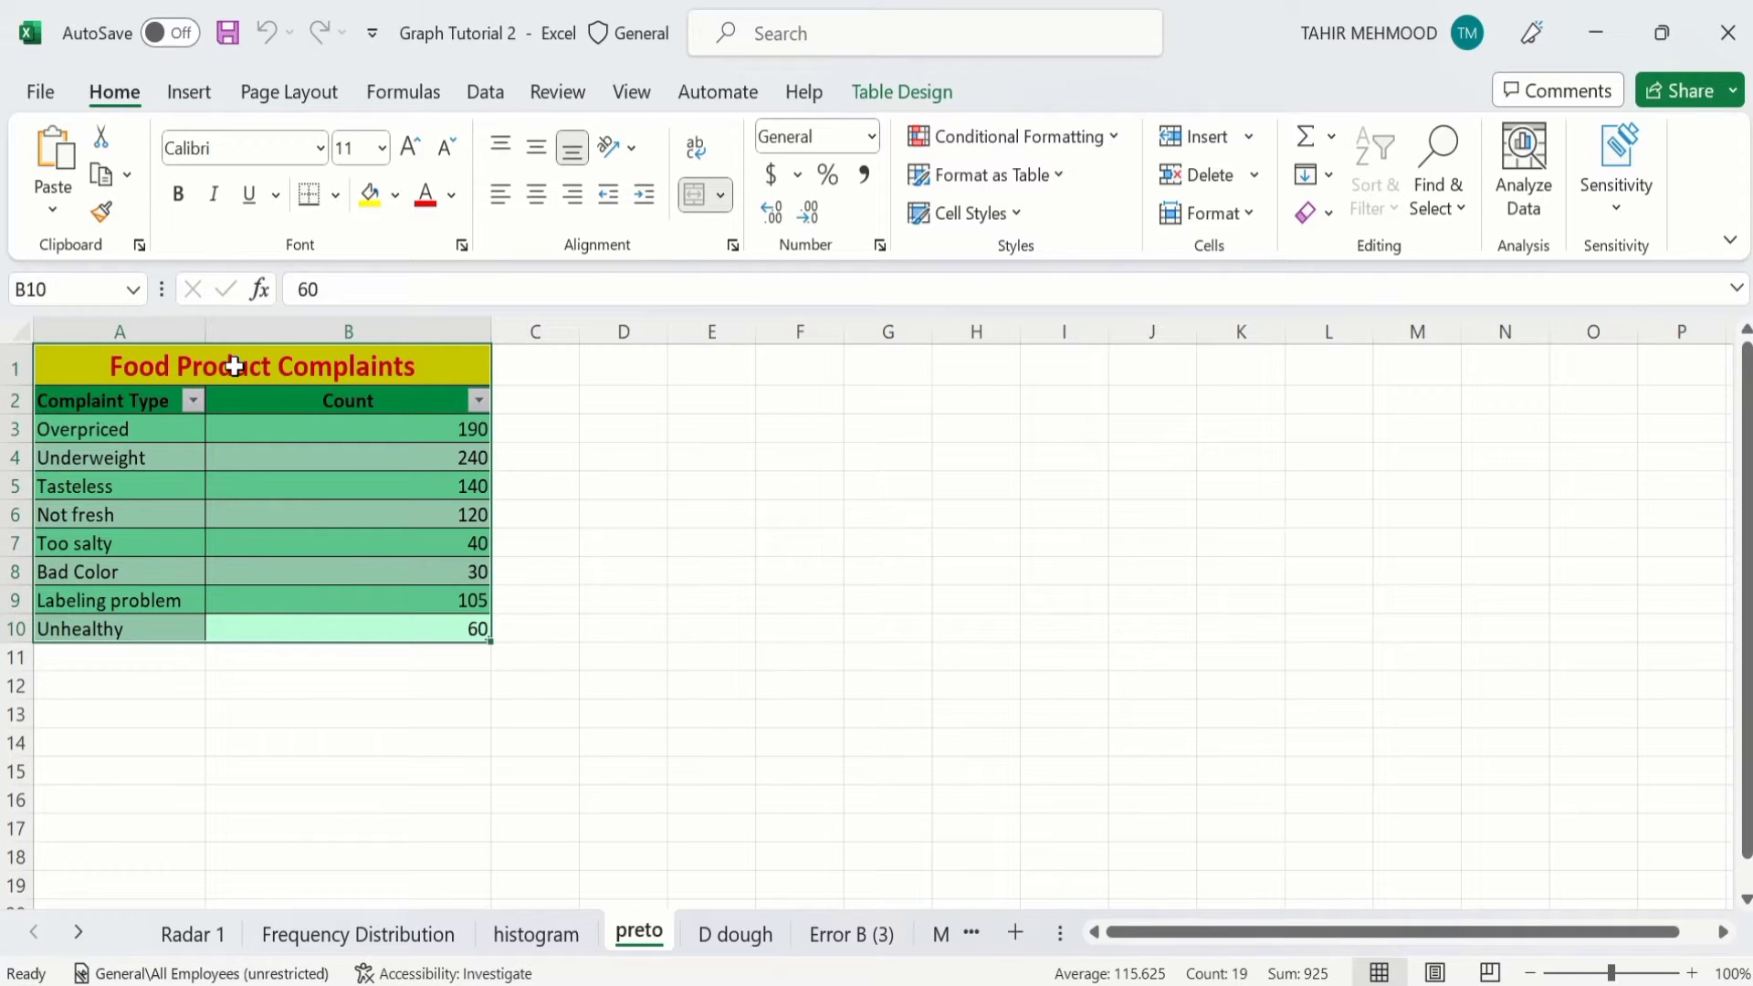
right_click(235, 366)
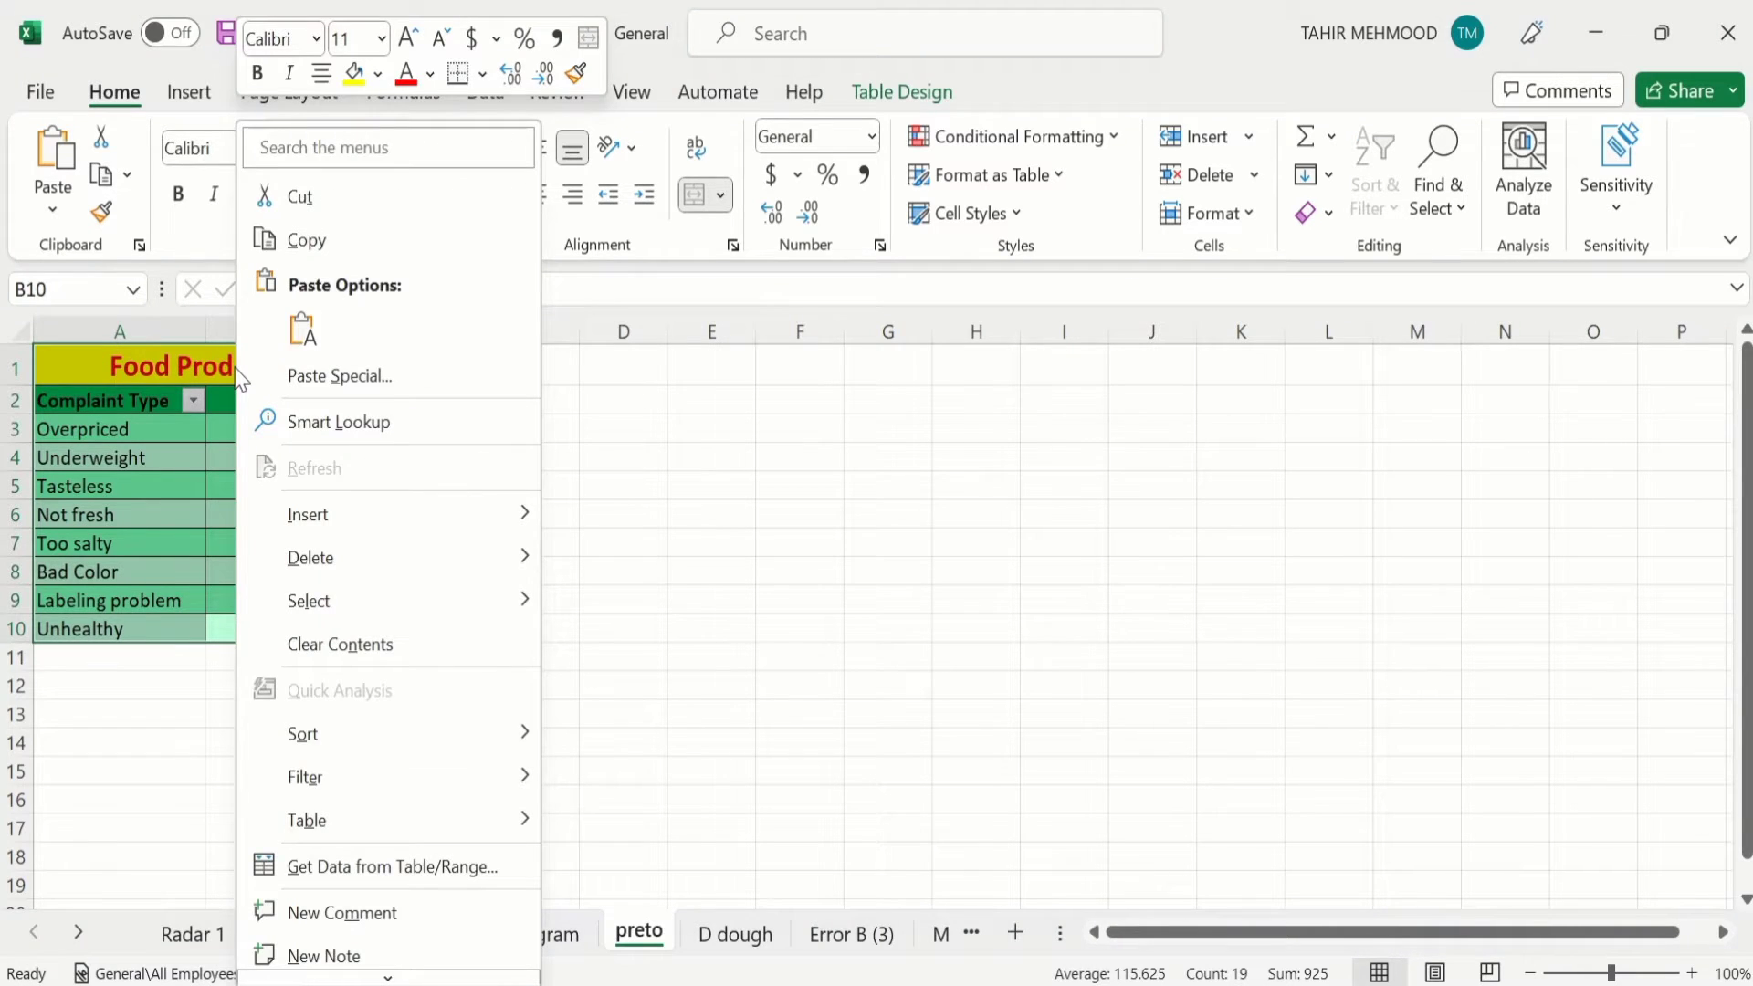
left_click(393, 240)
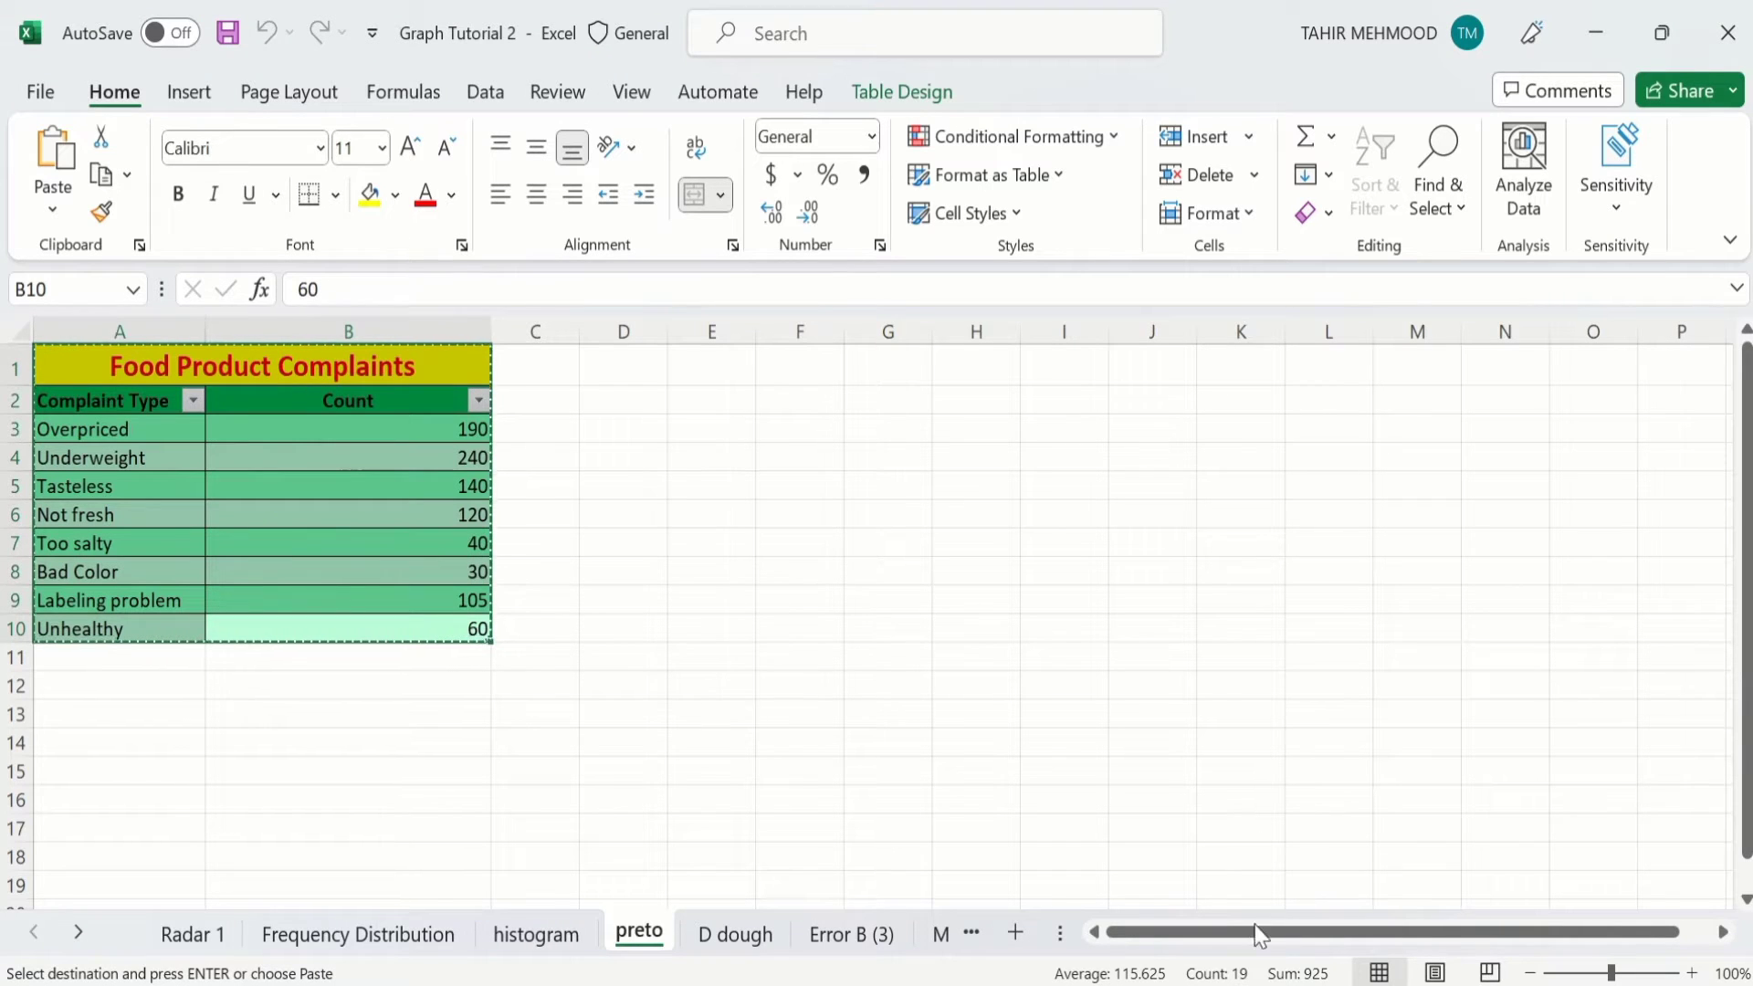
key("alt+Tab")
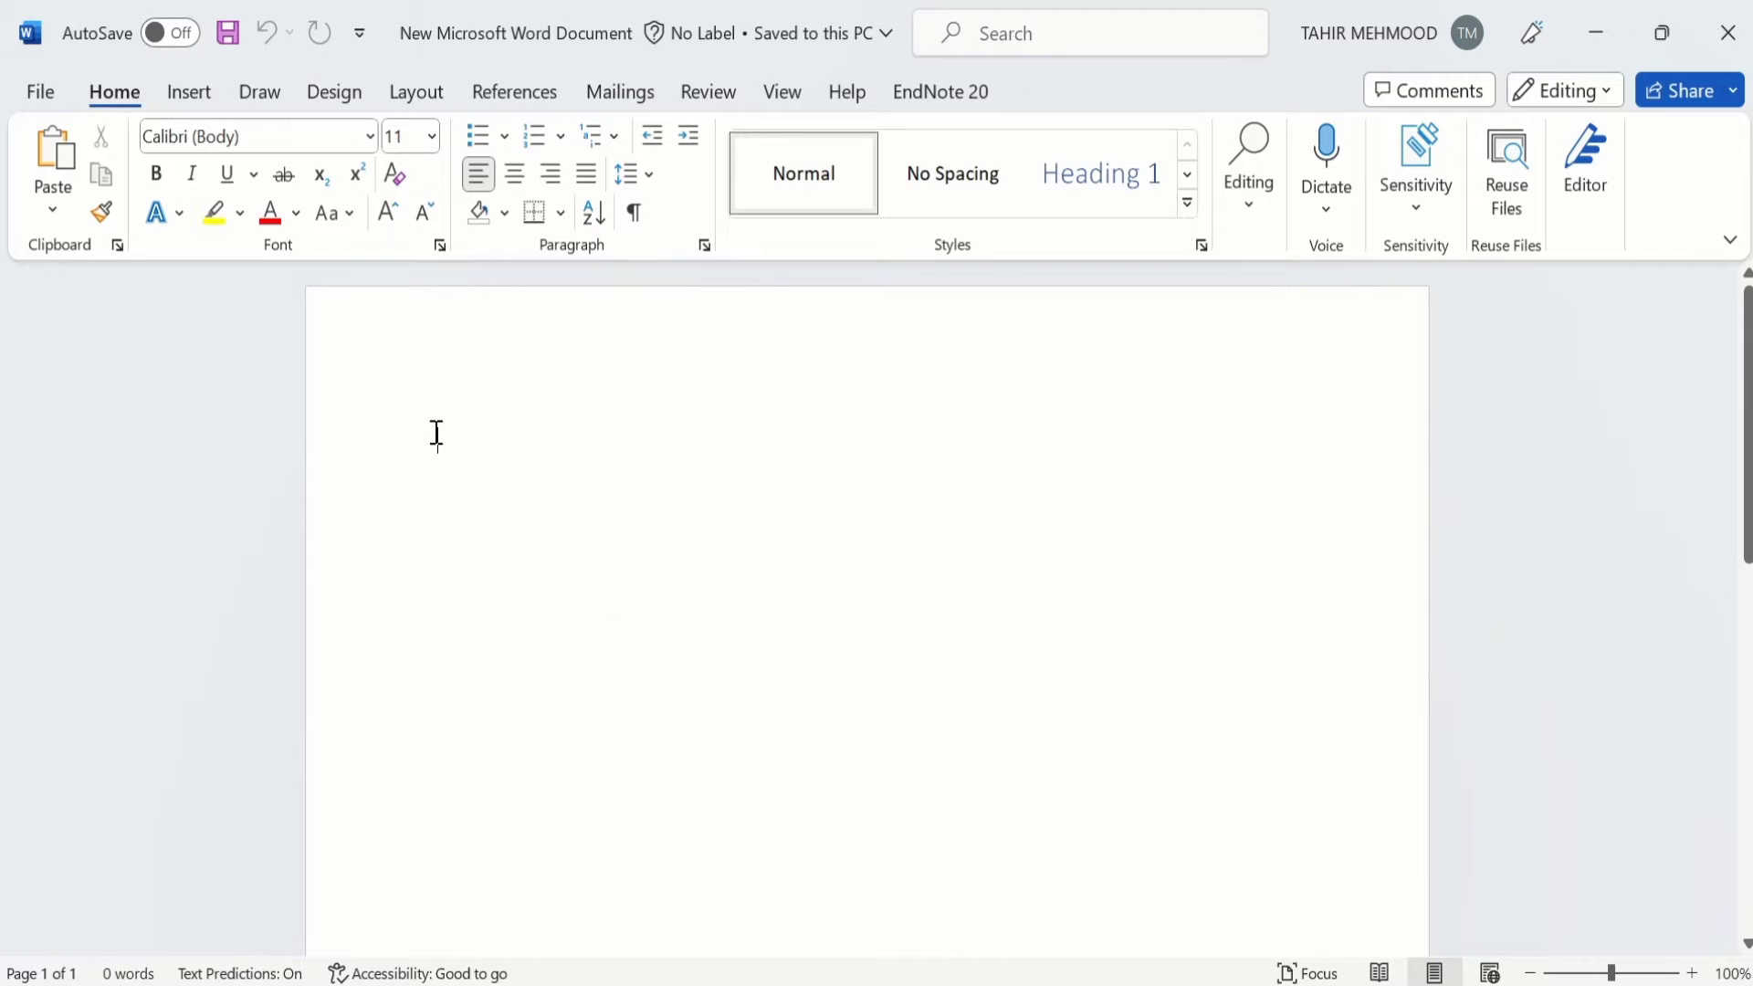
left_click(54, 157)
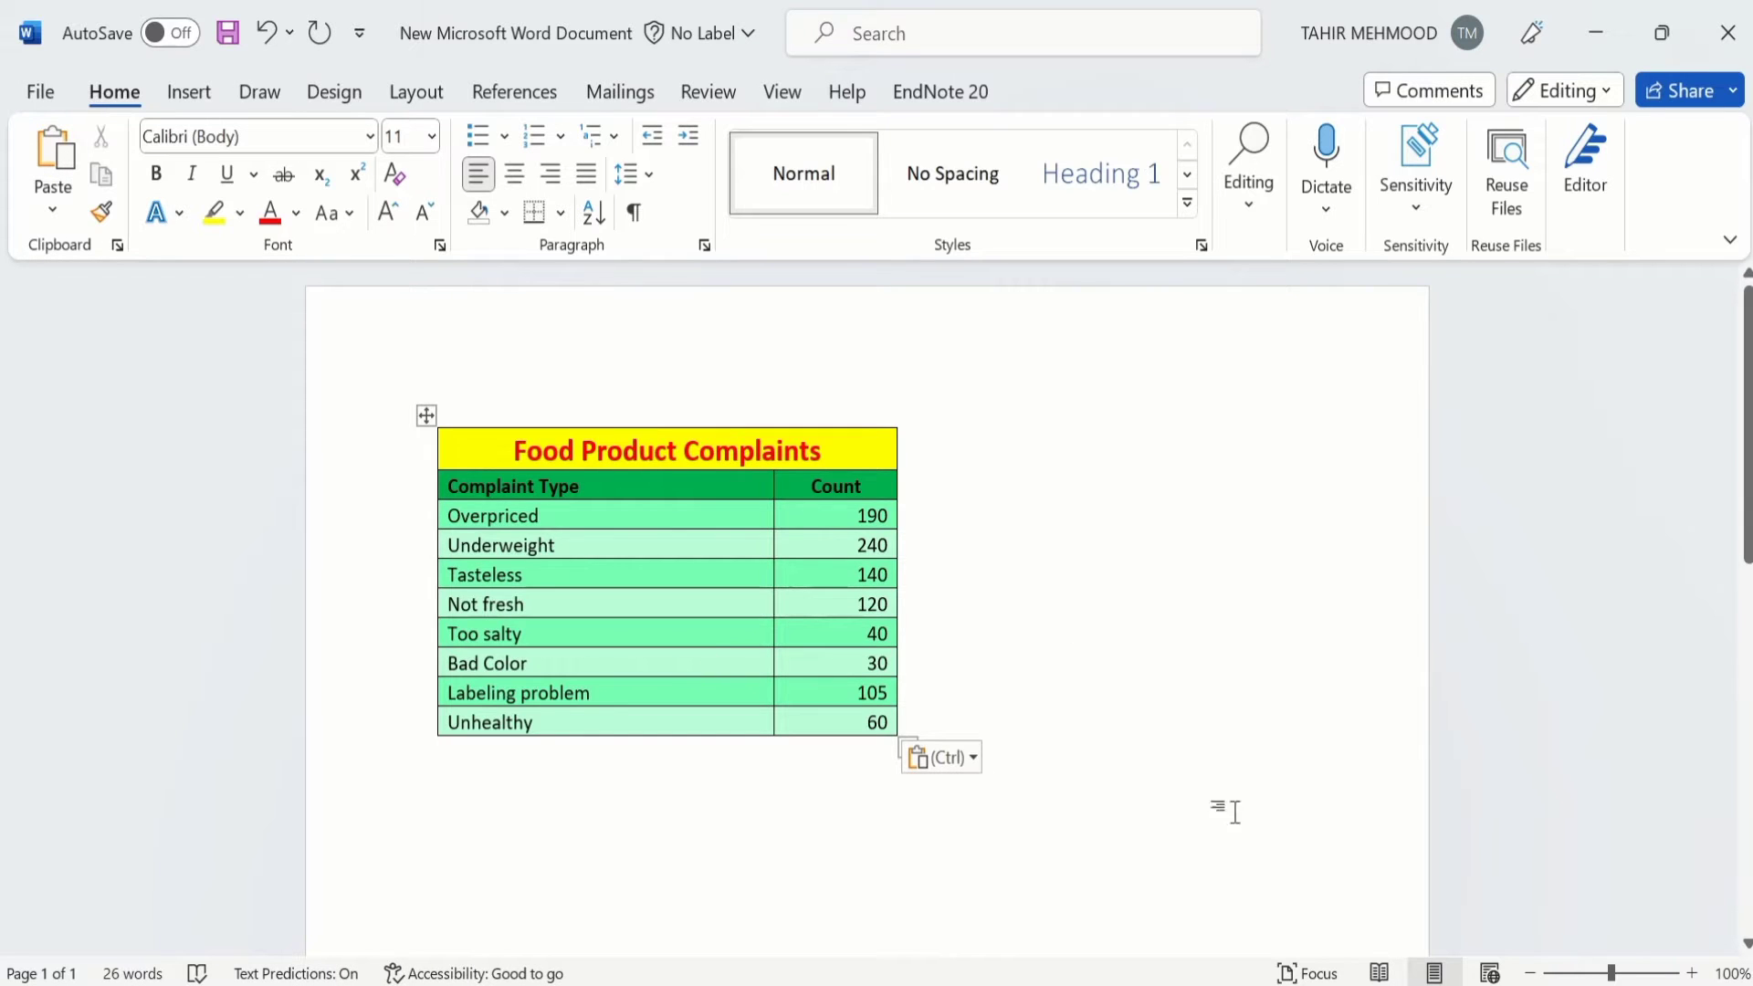
Switch back to Excel and change the Overpriced count in B3 to 290
key("alt+Tab")
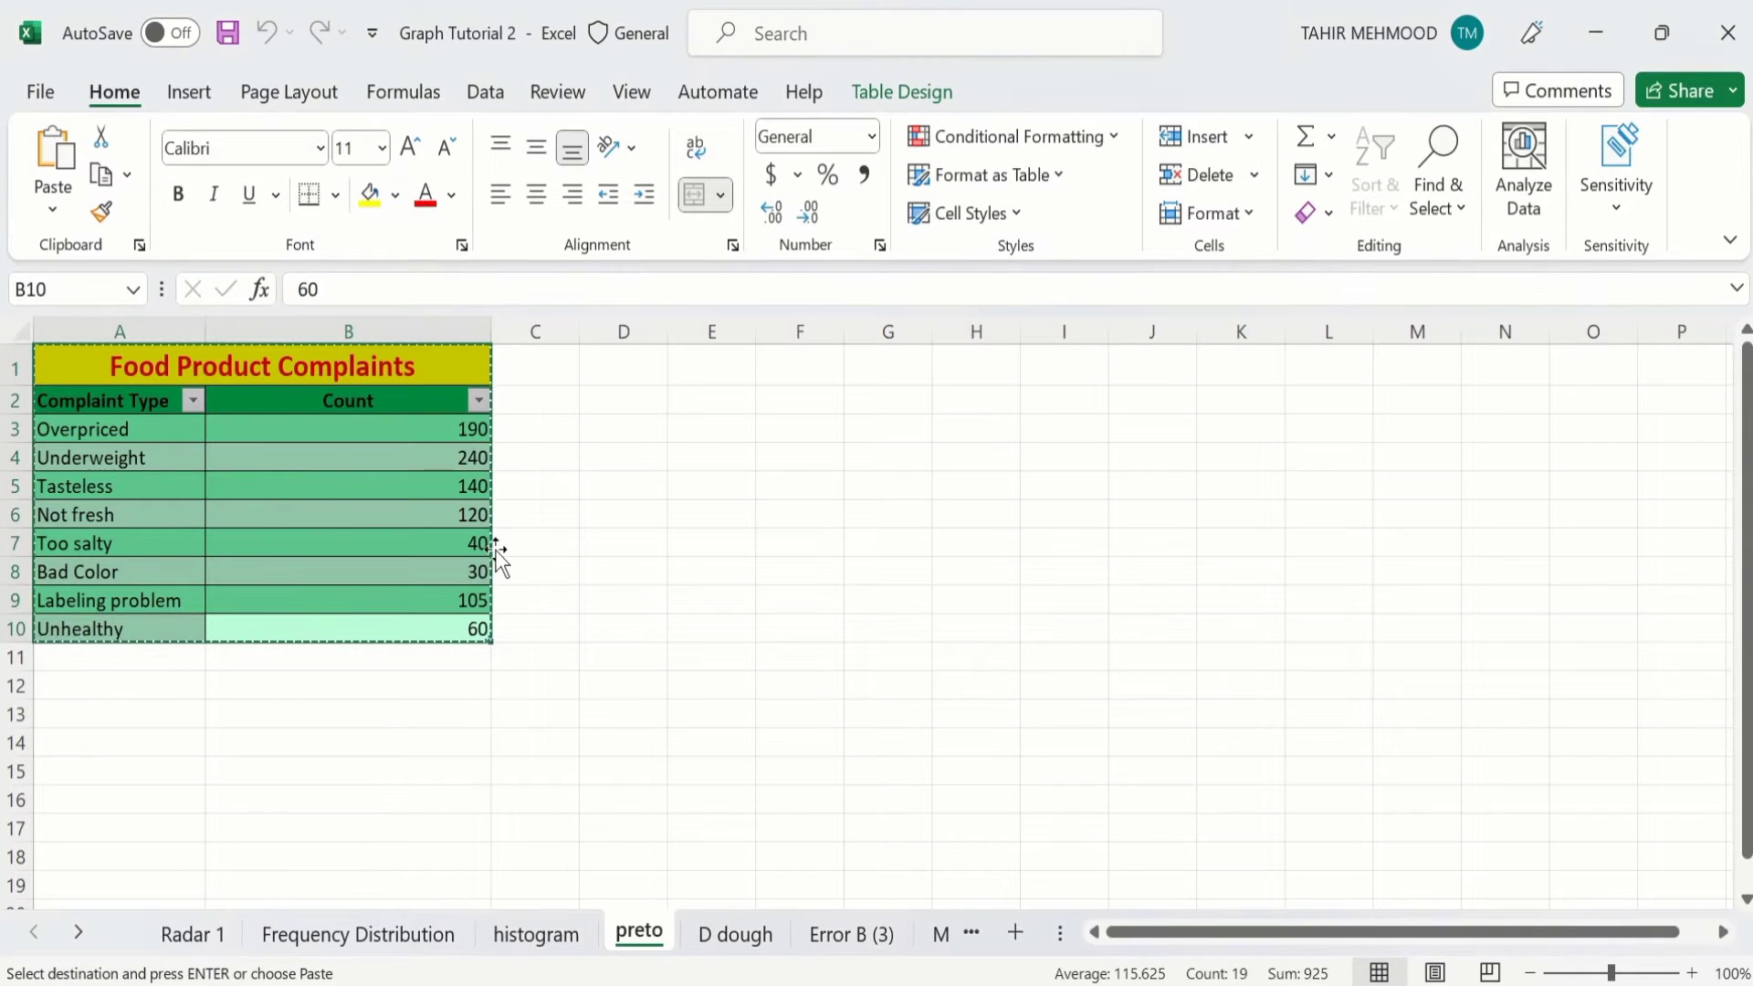
left_click(1275, 981)
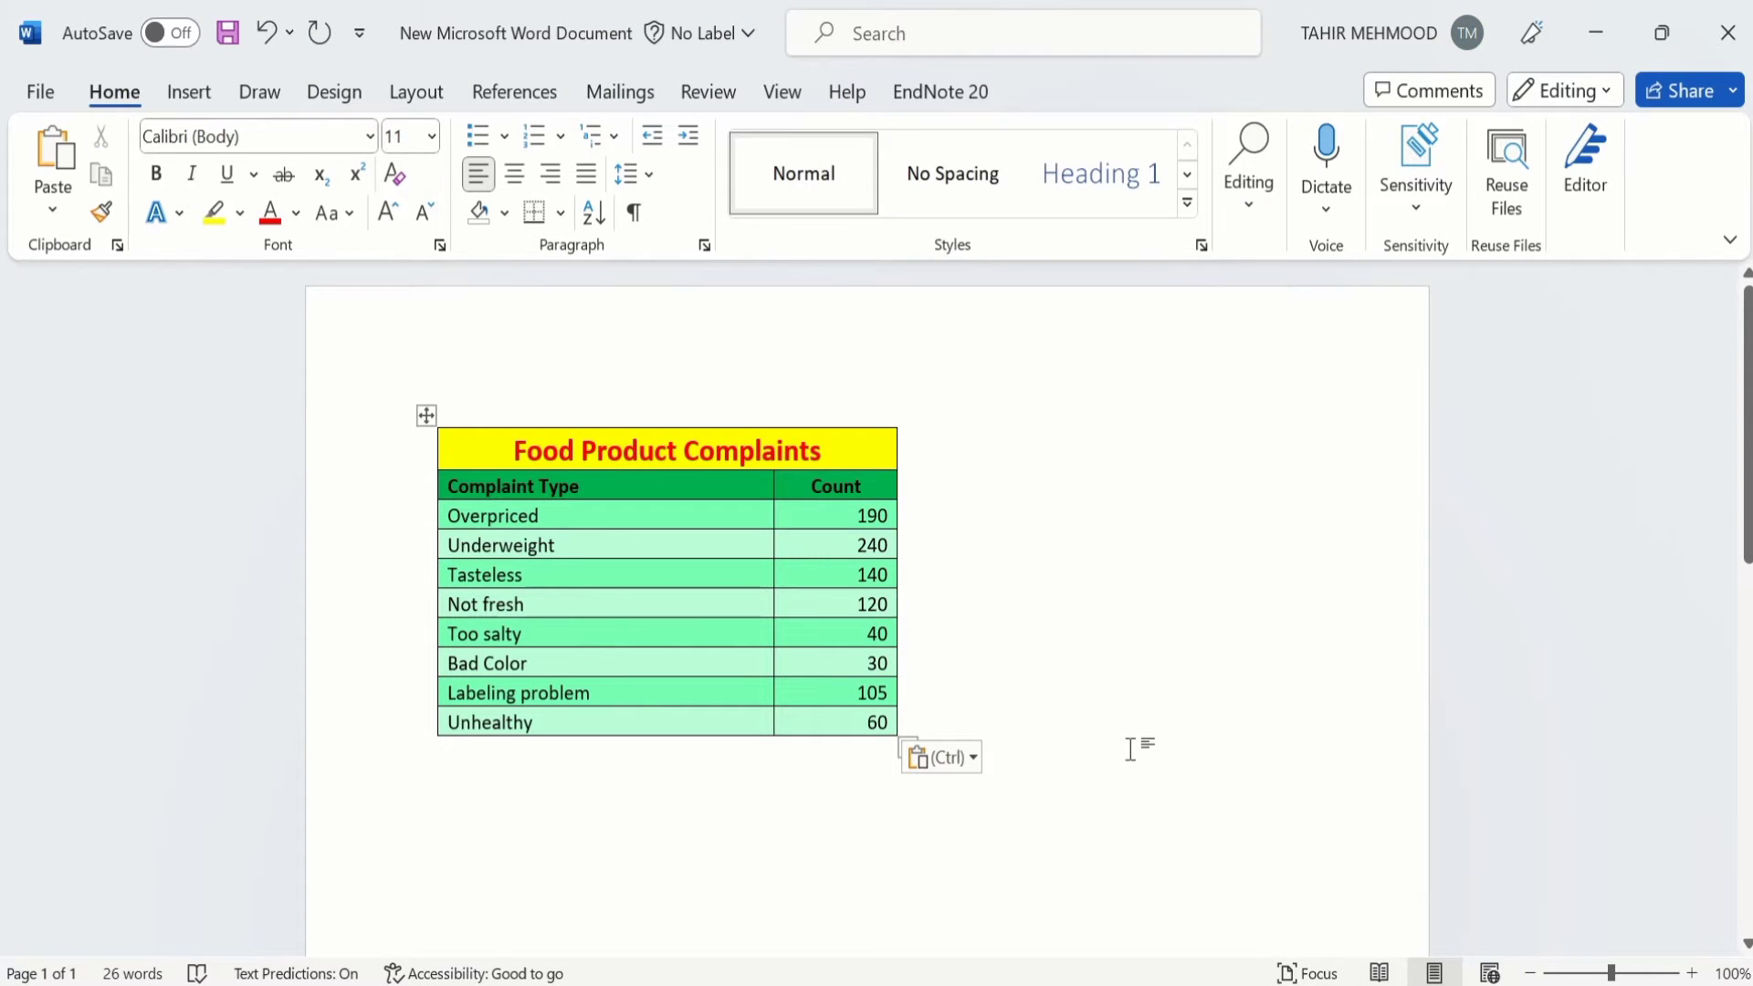
left_click(1214, 981)
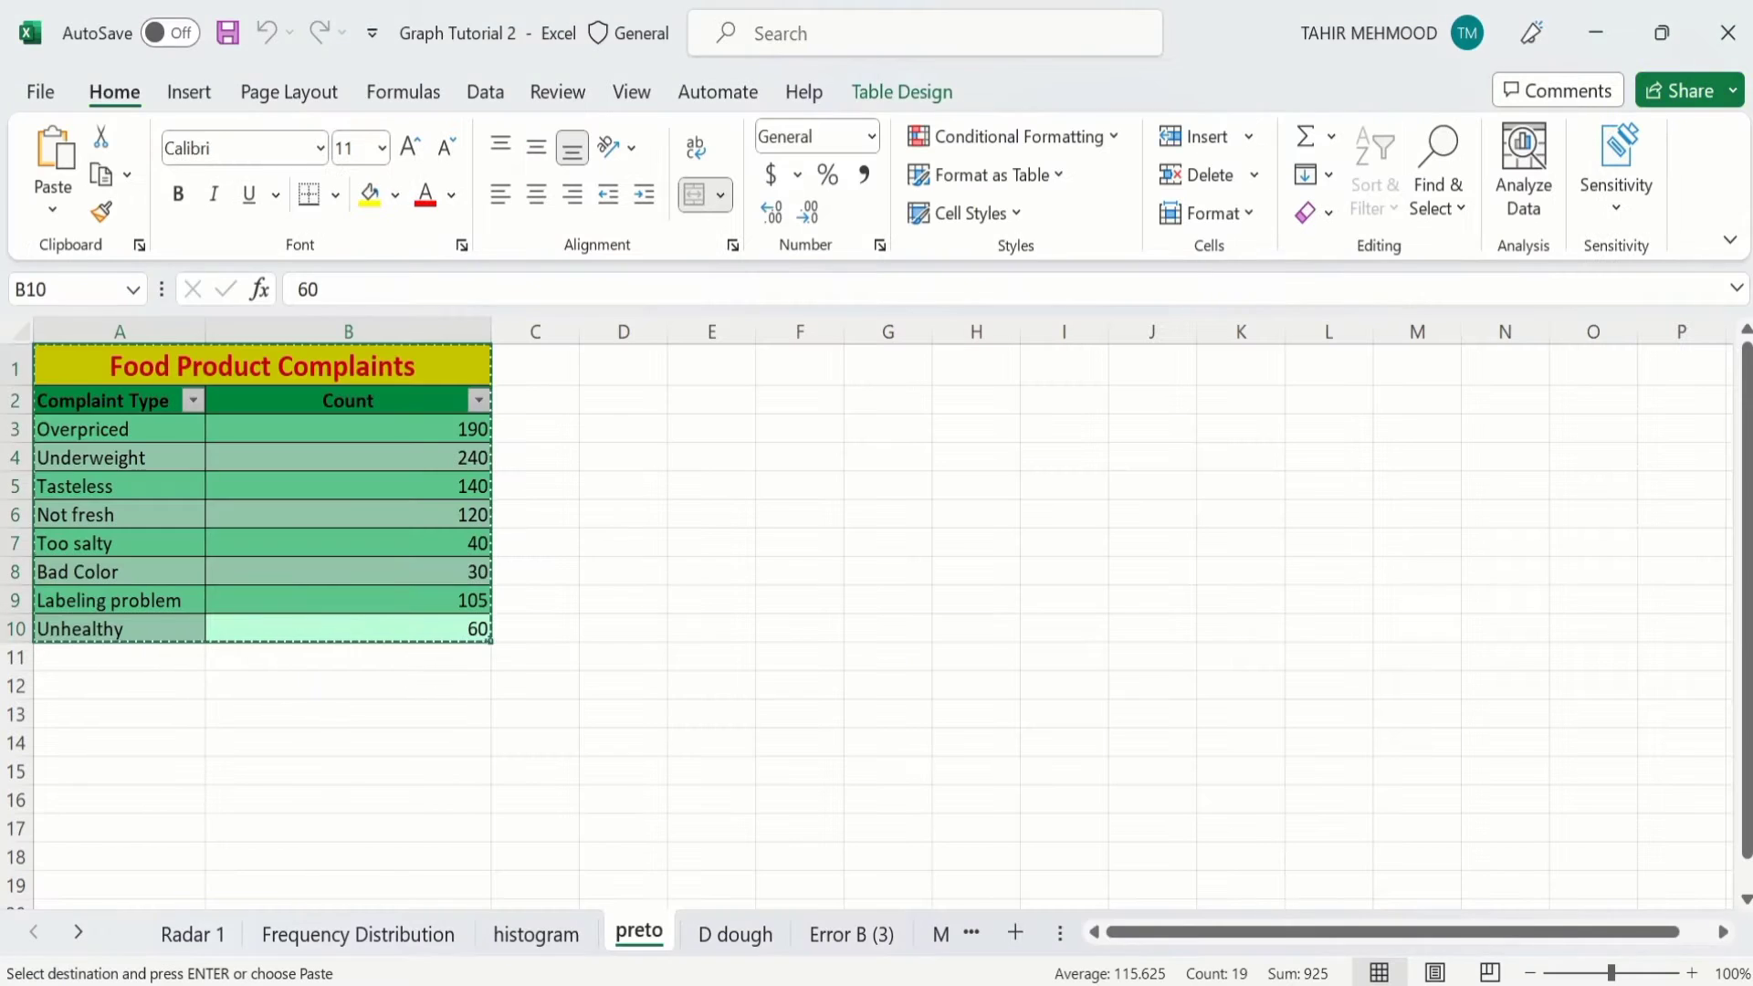
double_click(456, 430)
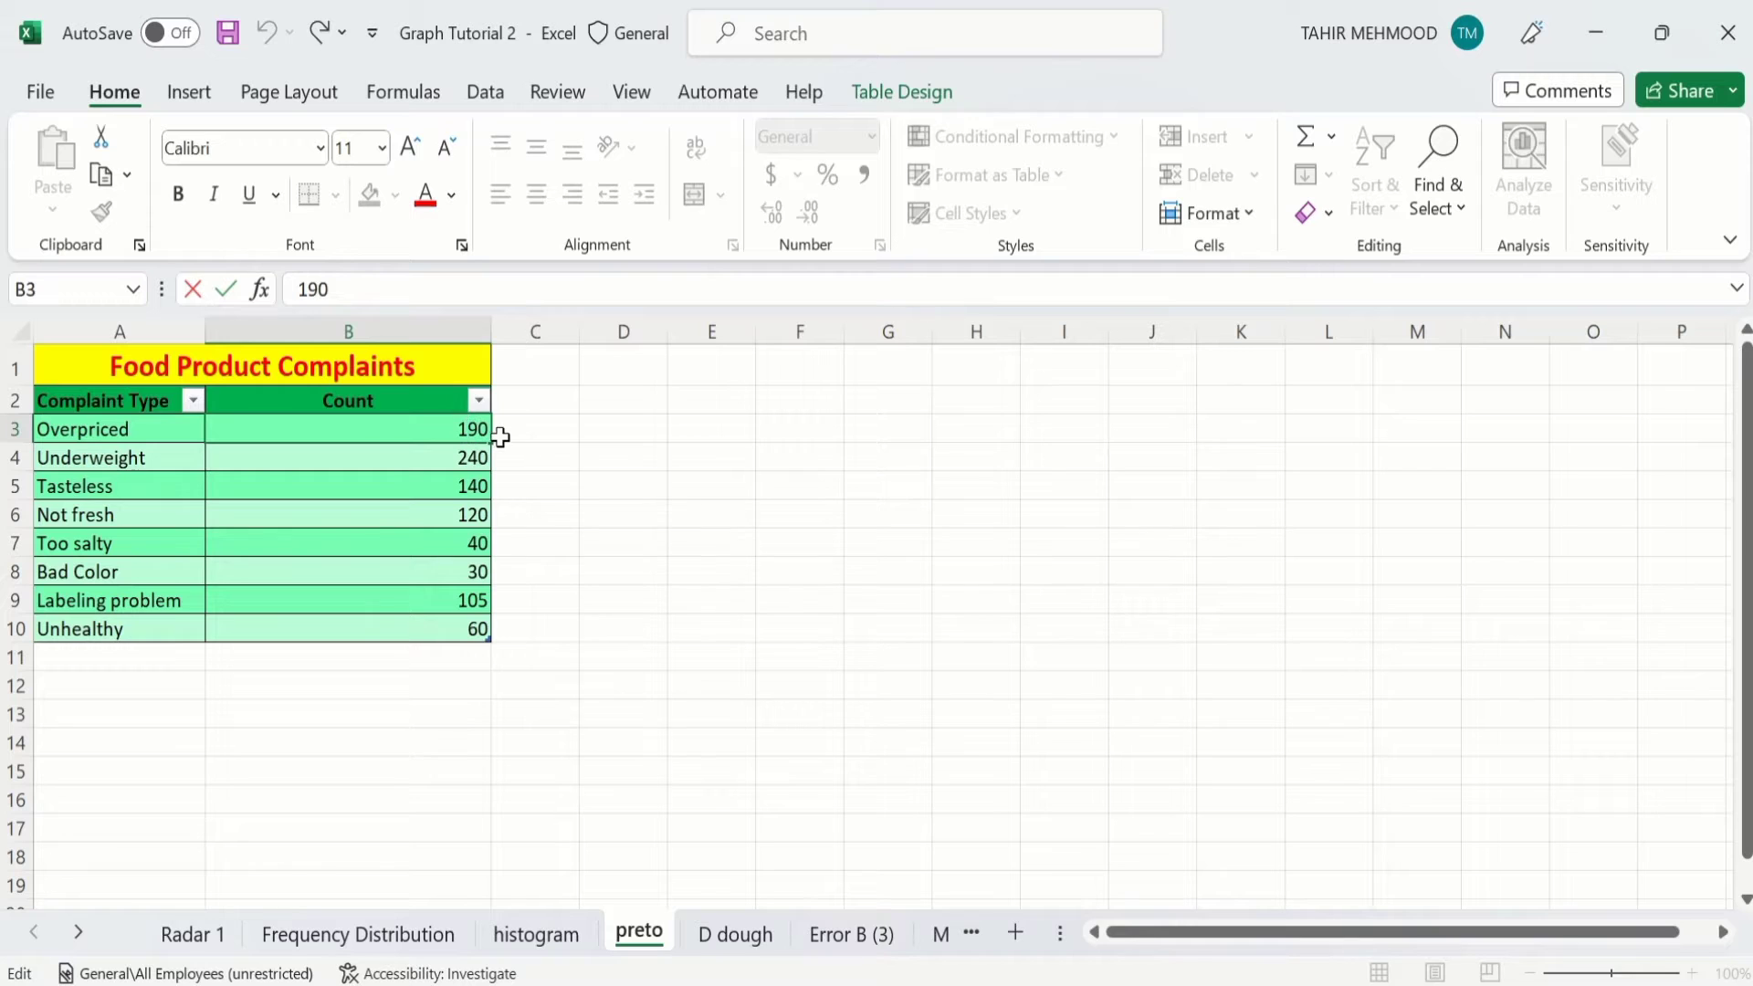
key("BackSpace")
type("2")
key("Return")
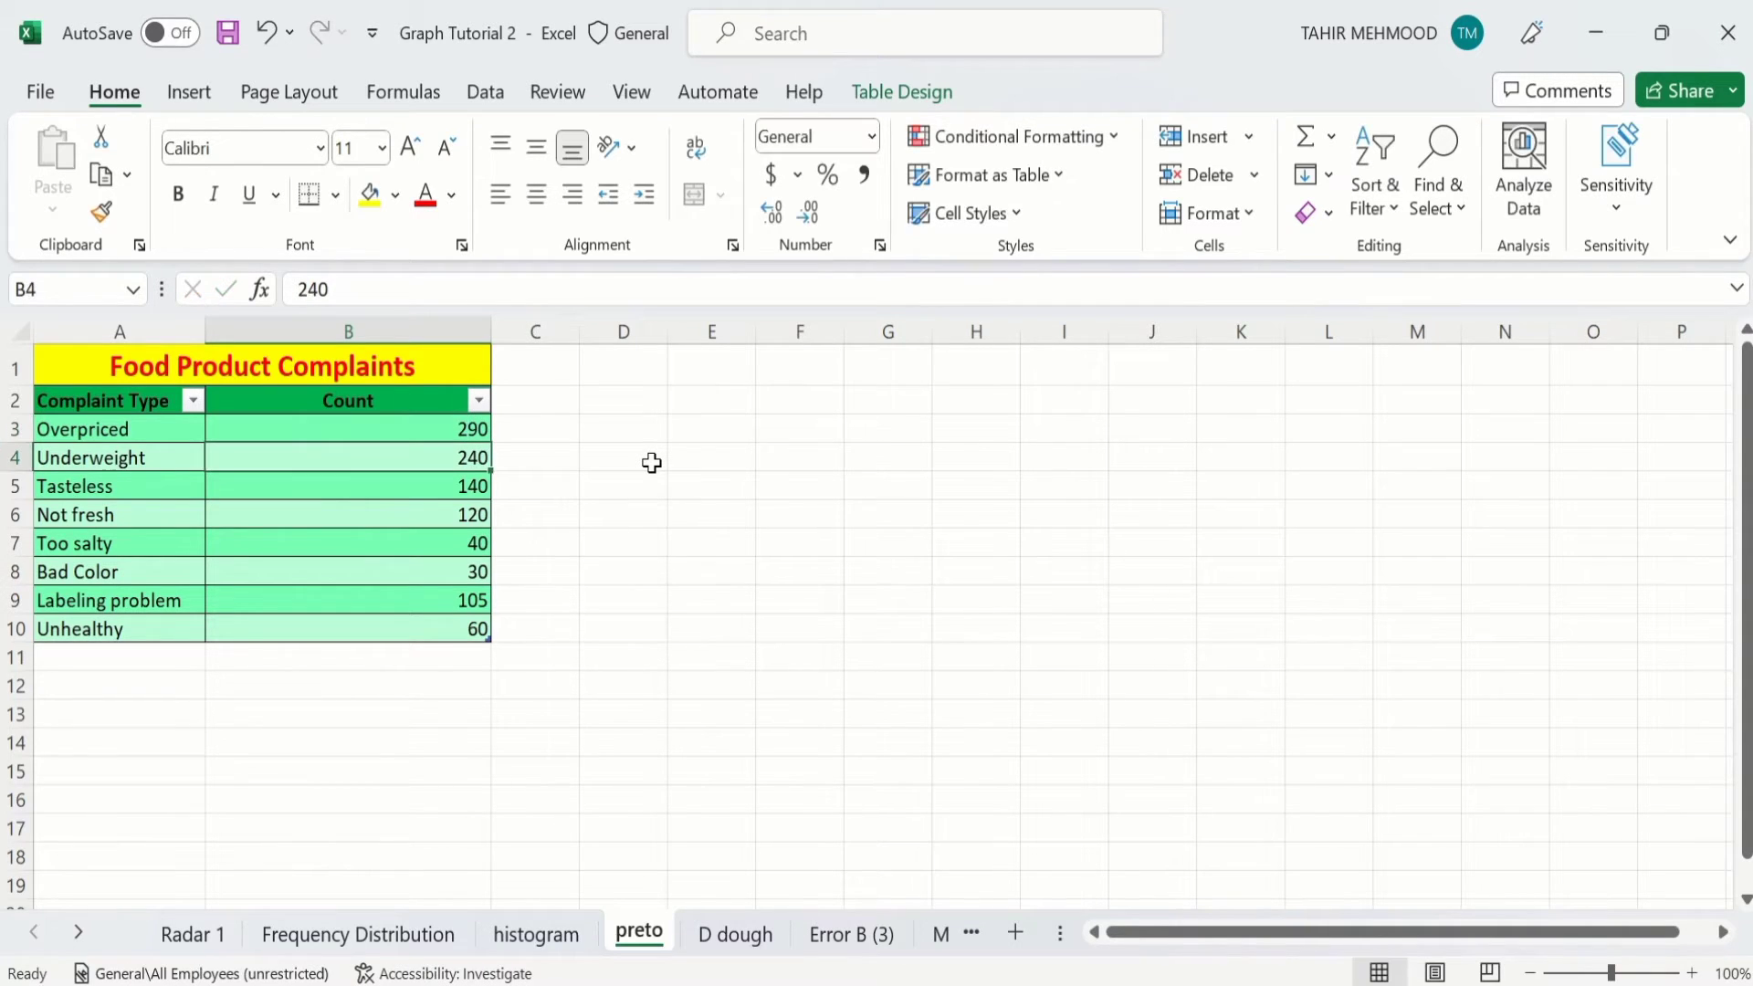
Switch to Word, widen the Count column of the pasted table and change its Overpriced count to 290
key("alt+Tab")
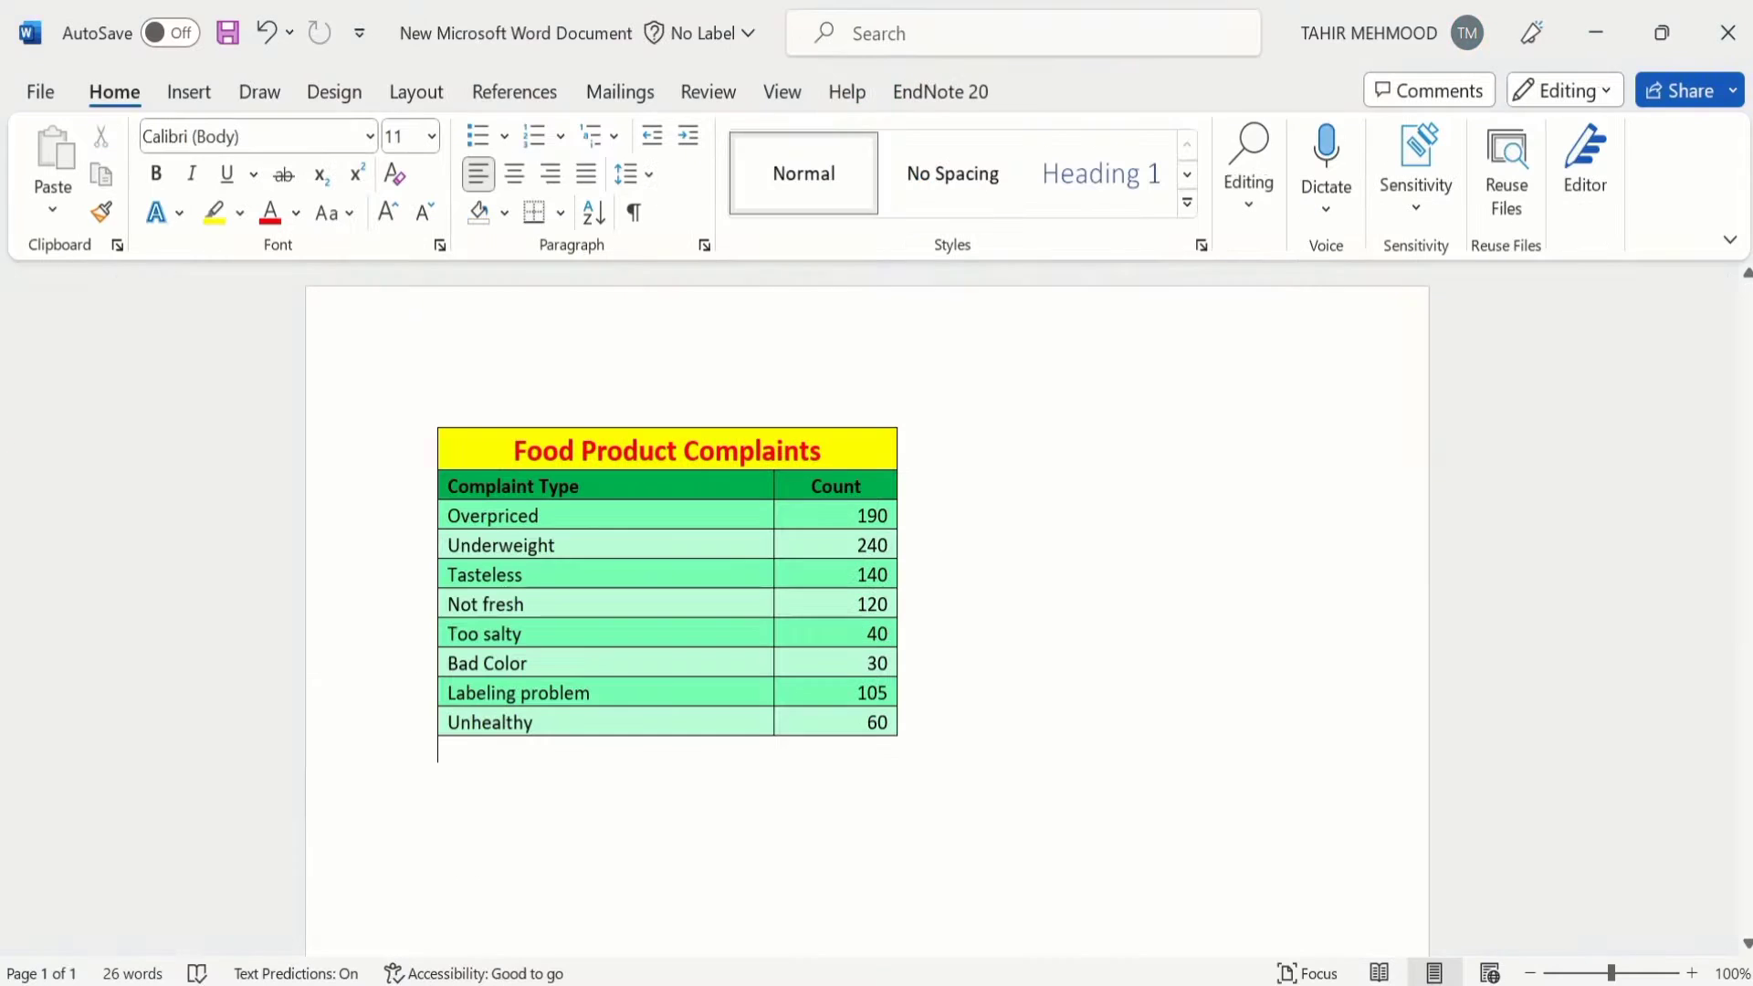
left_click(862, 517)
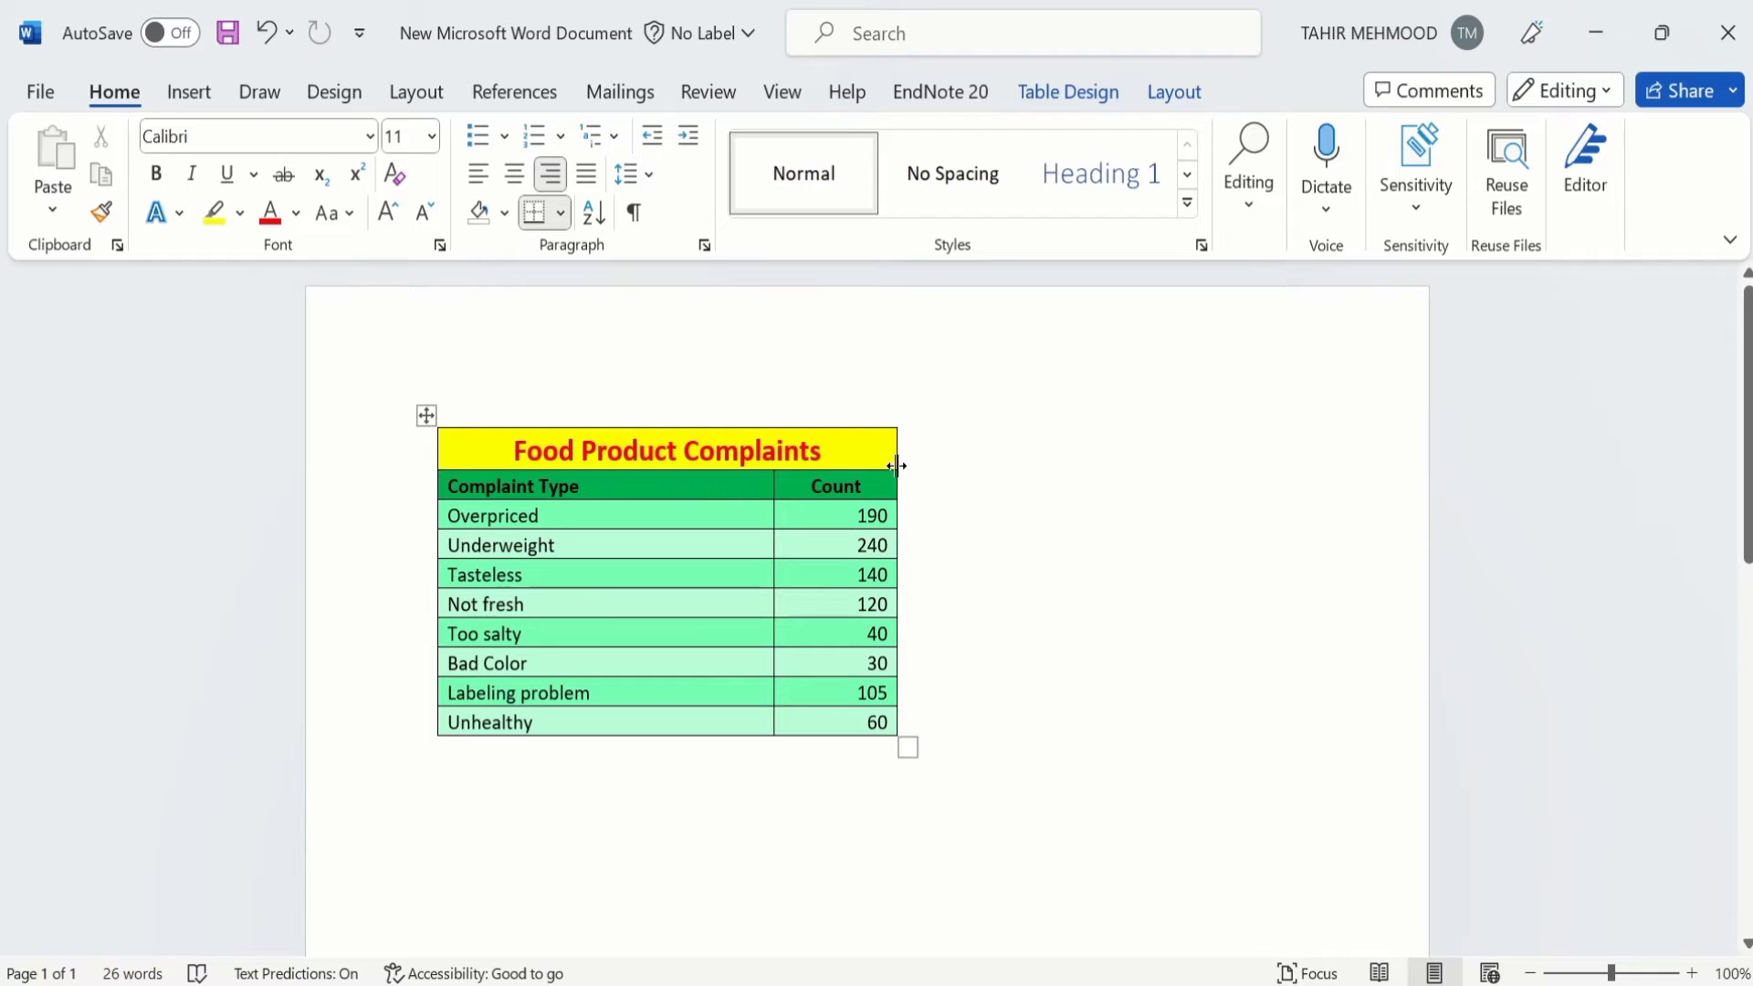
left_click_drag(896, 465, 1082, 494)
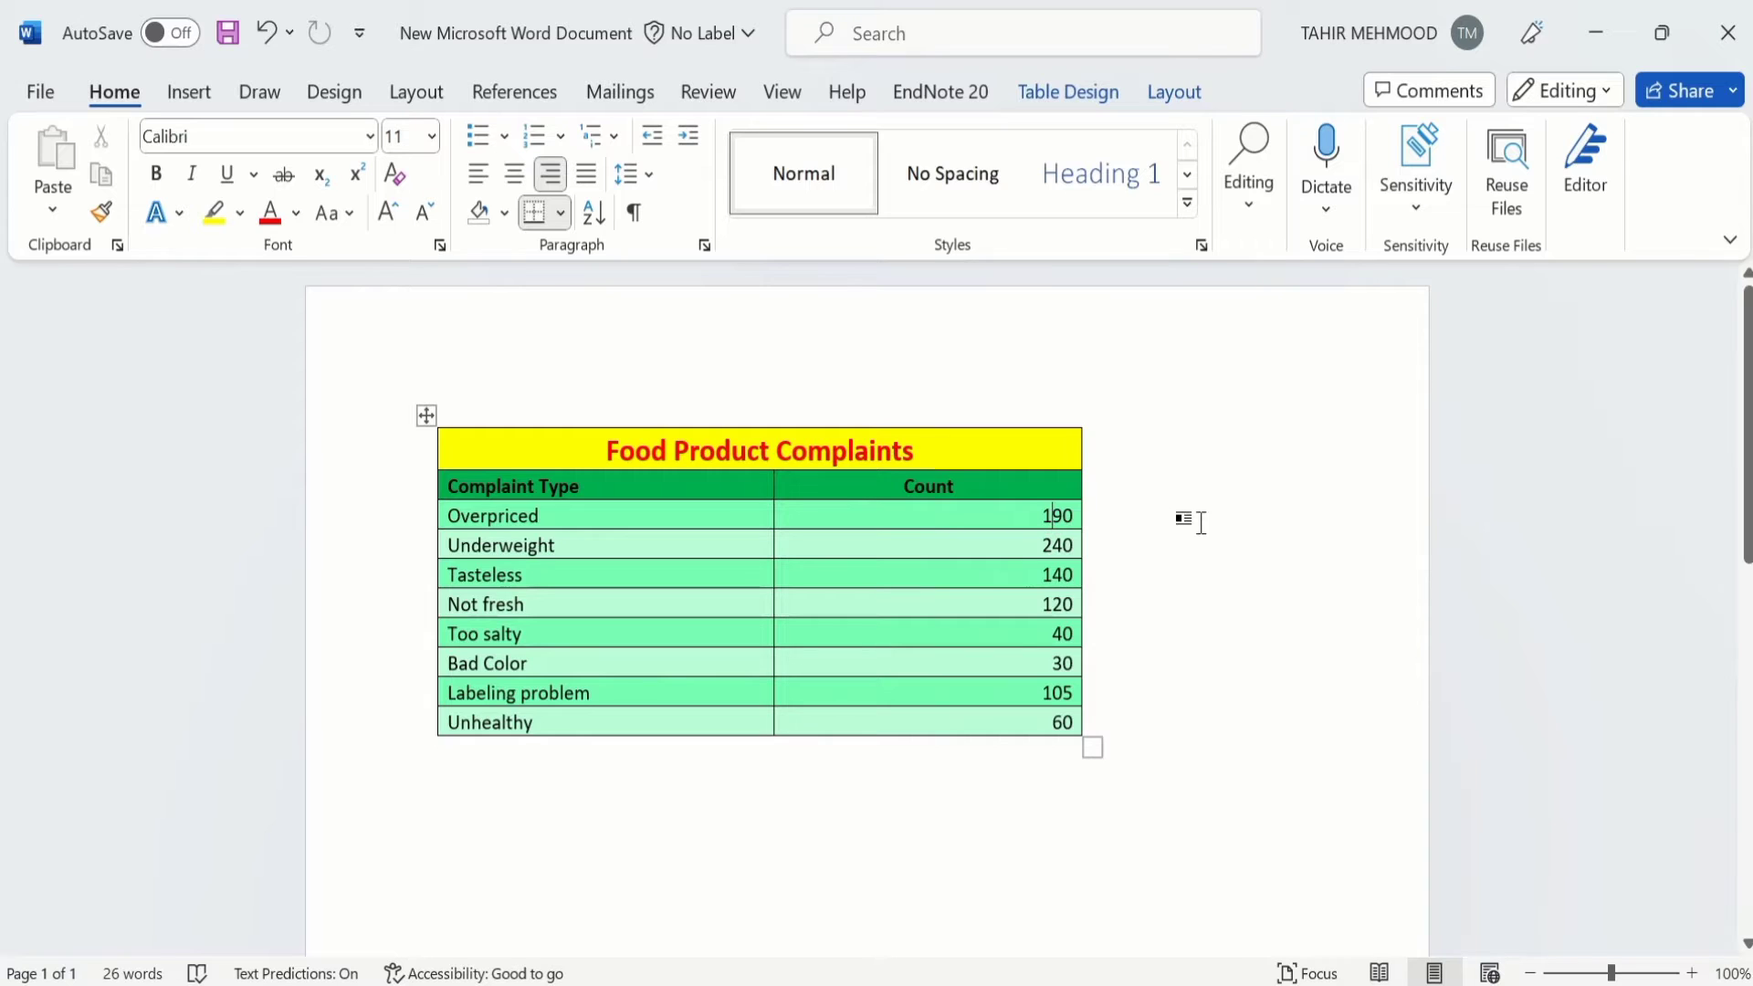
key("BackSpace")
type("2")
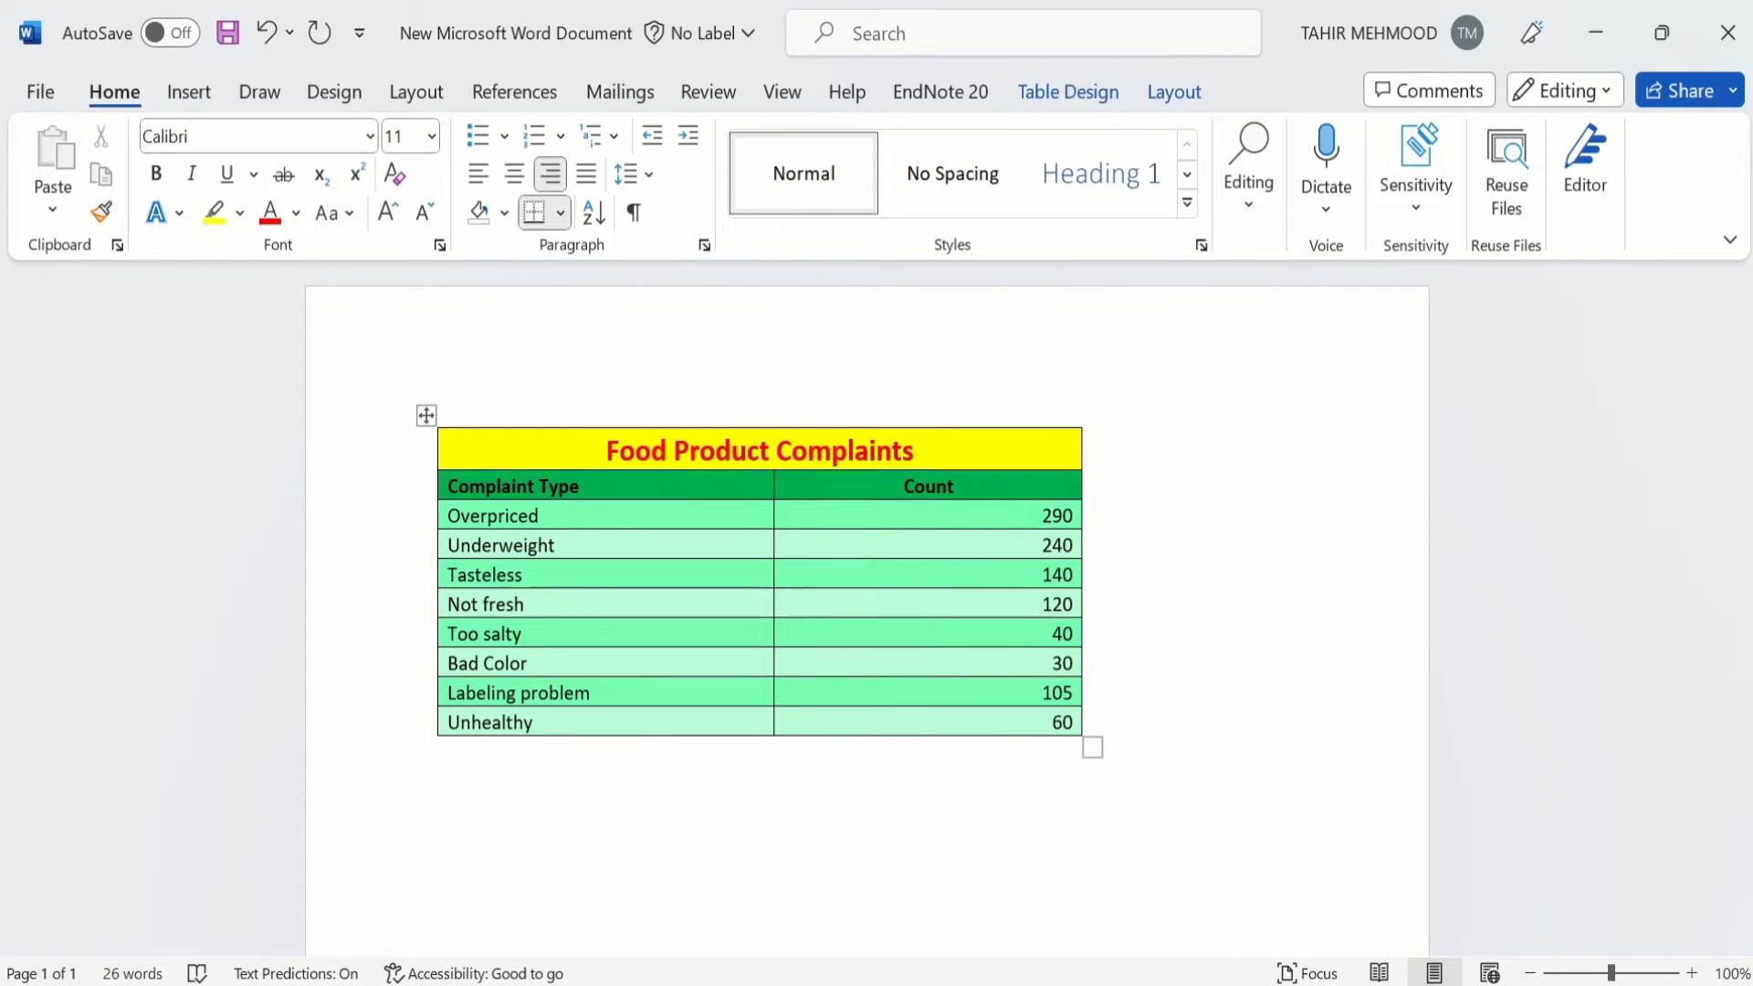
key("Return")
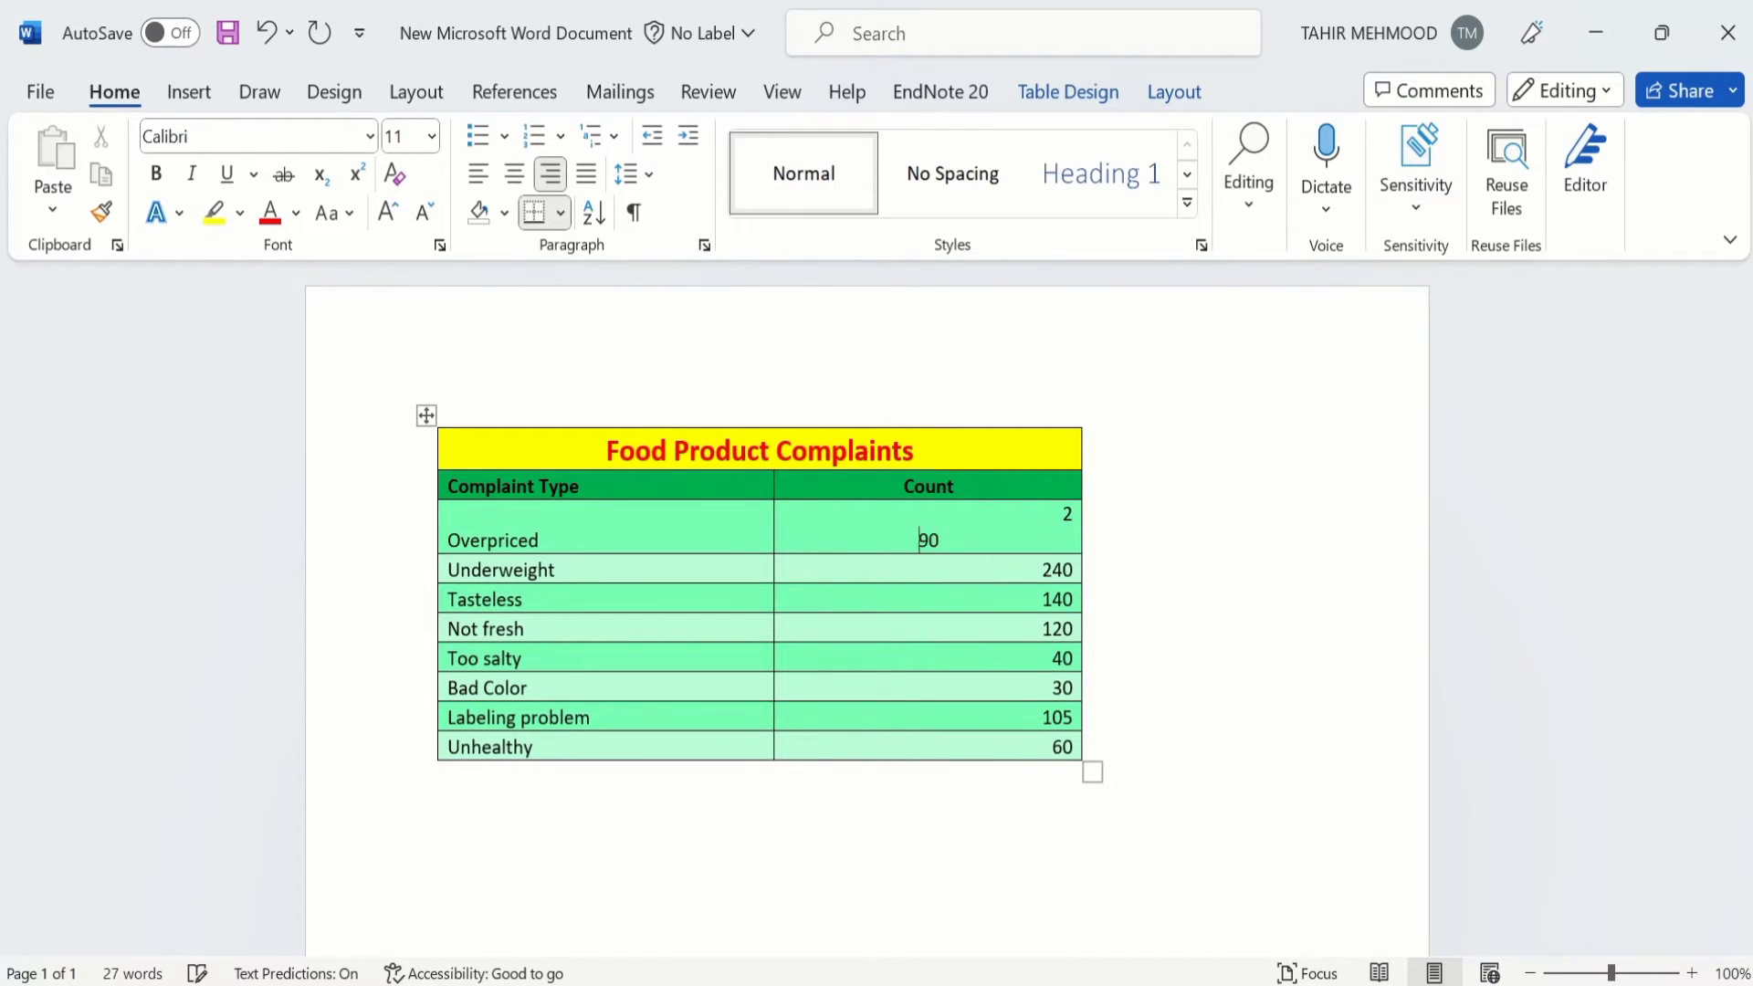
key("BackSpace")
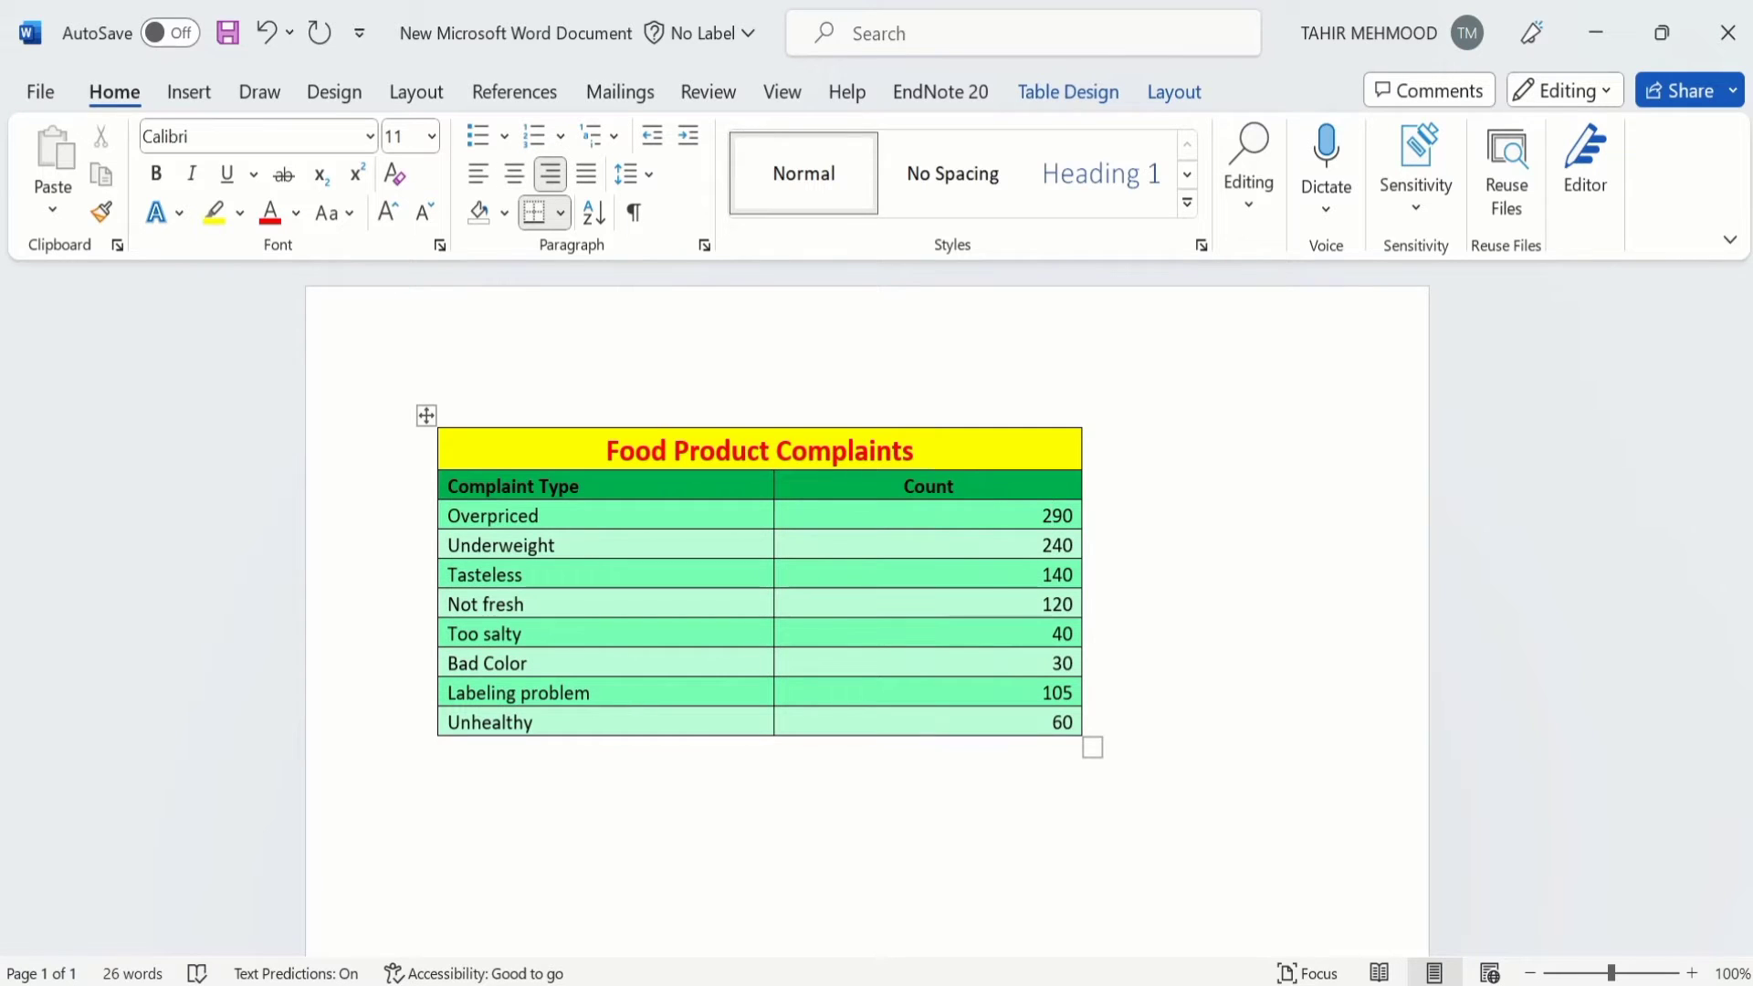
Make the word Underweight bold in the Complaint Type column of the pasted table
left_click(538, 548)
left_click_drag(575, 552, 454, 550)
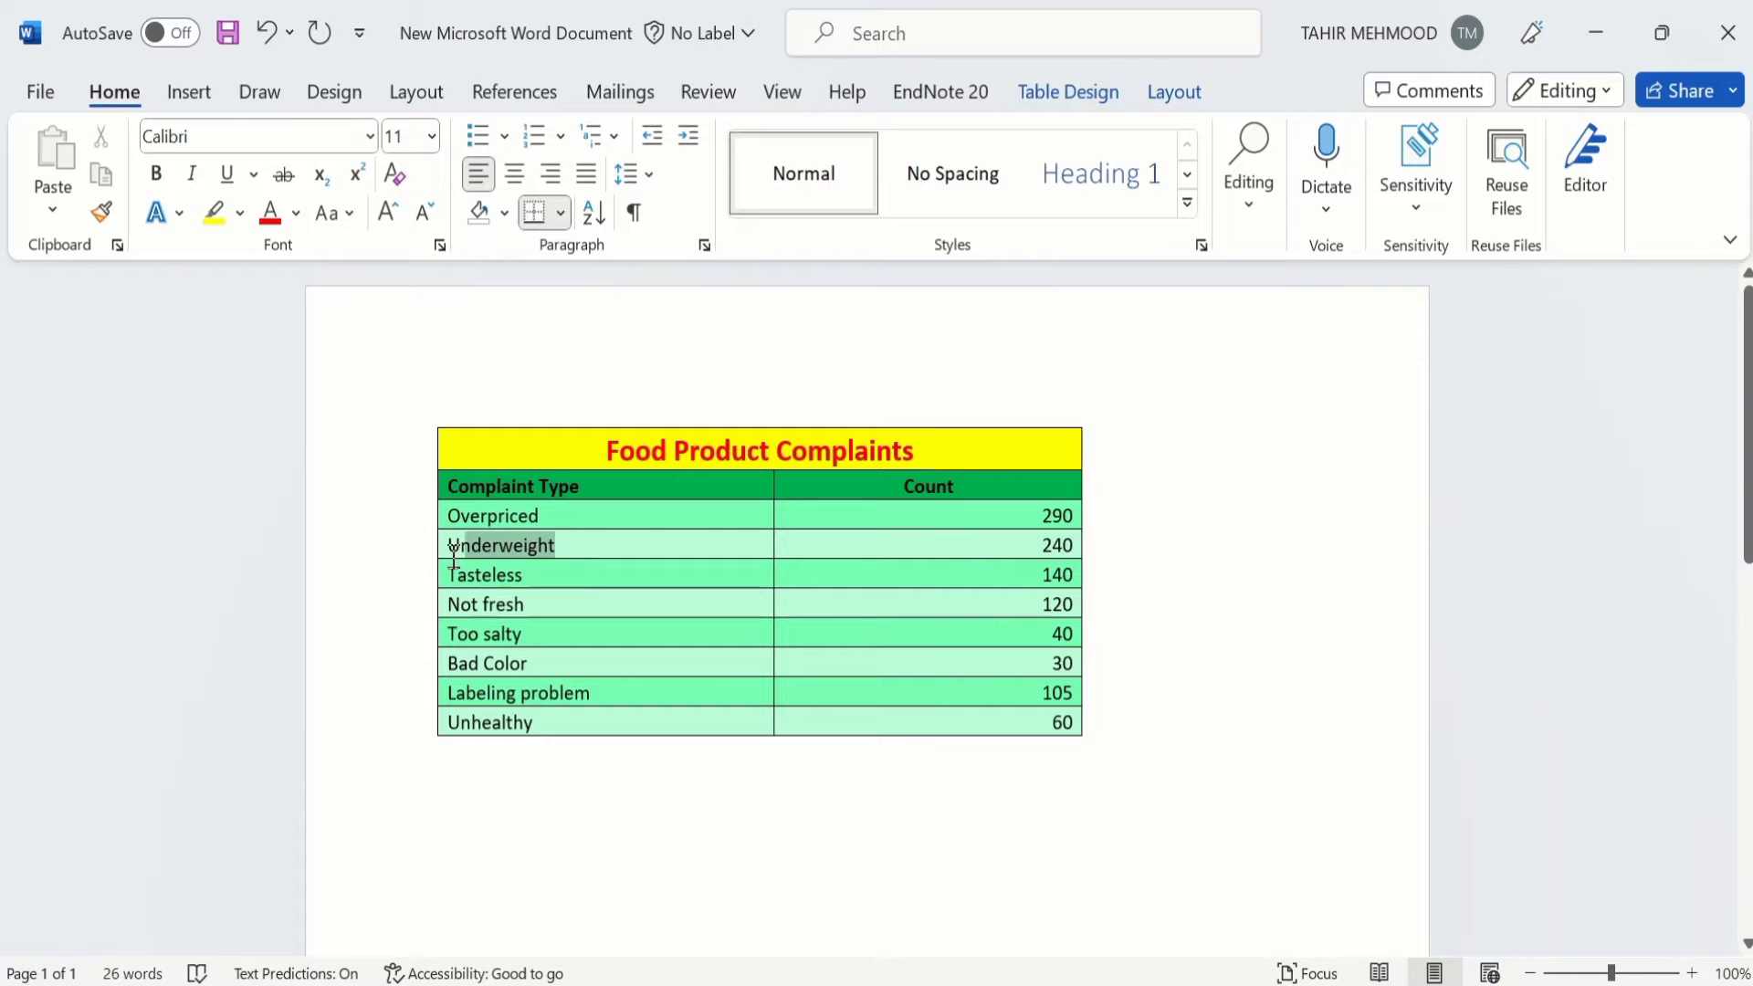
left_click(157, 174)
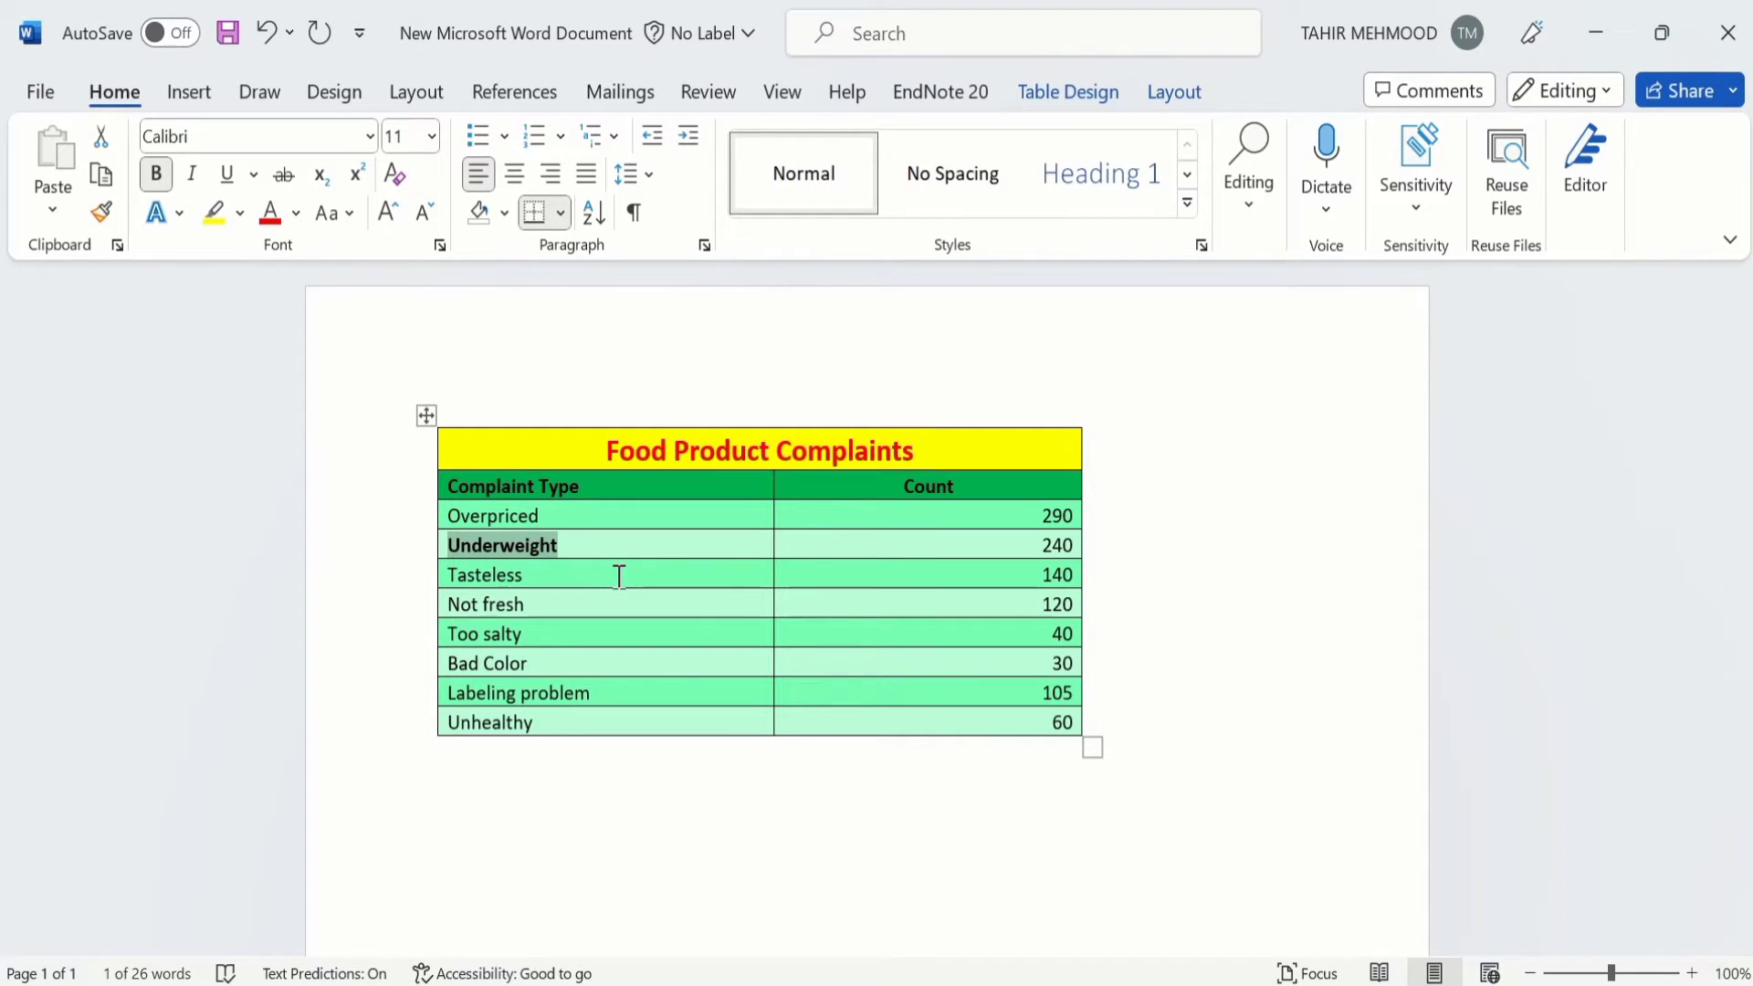
left_click(972, 804)
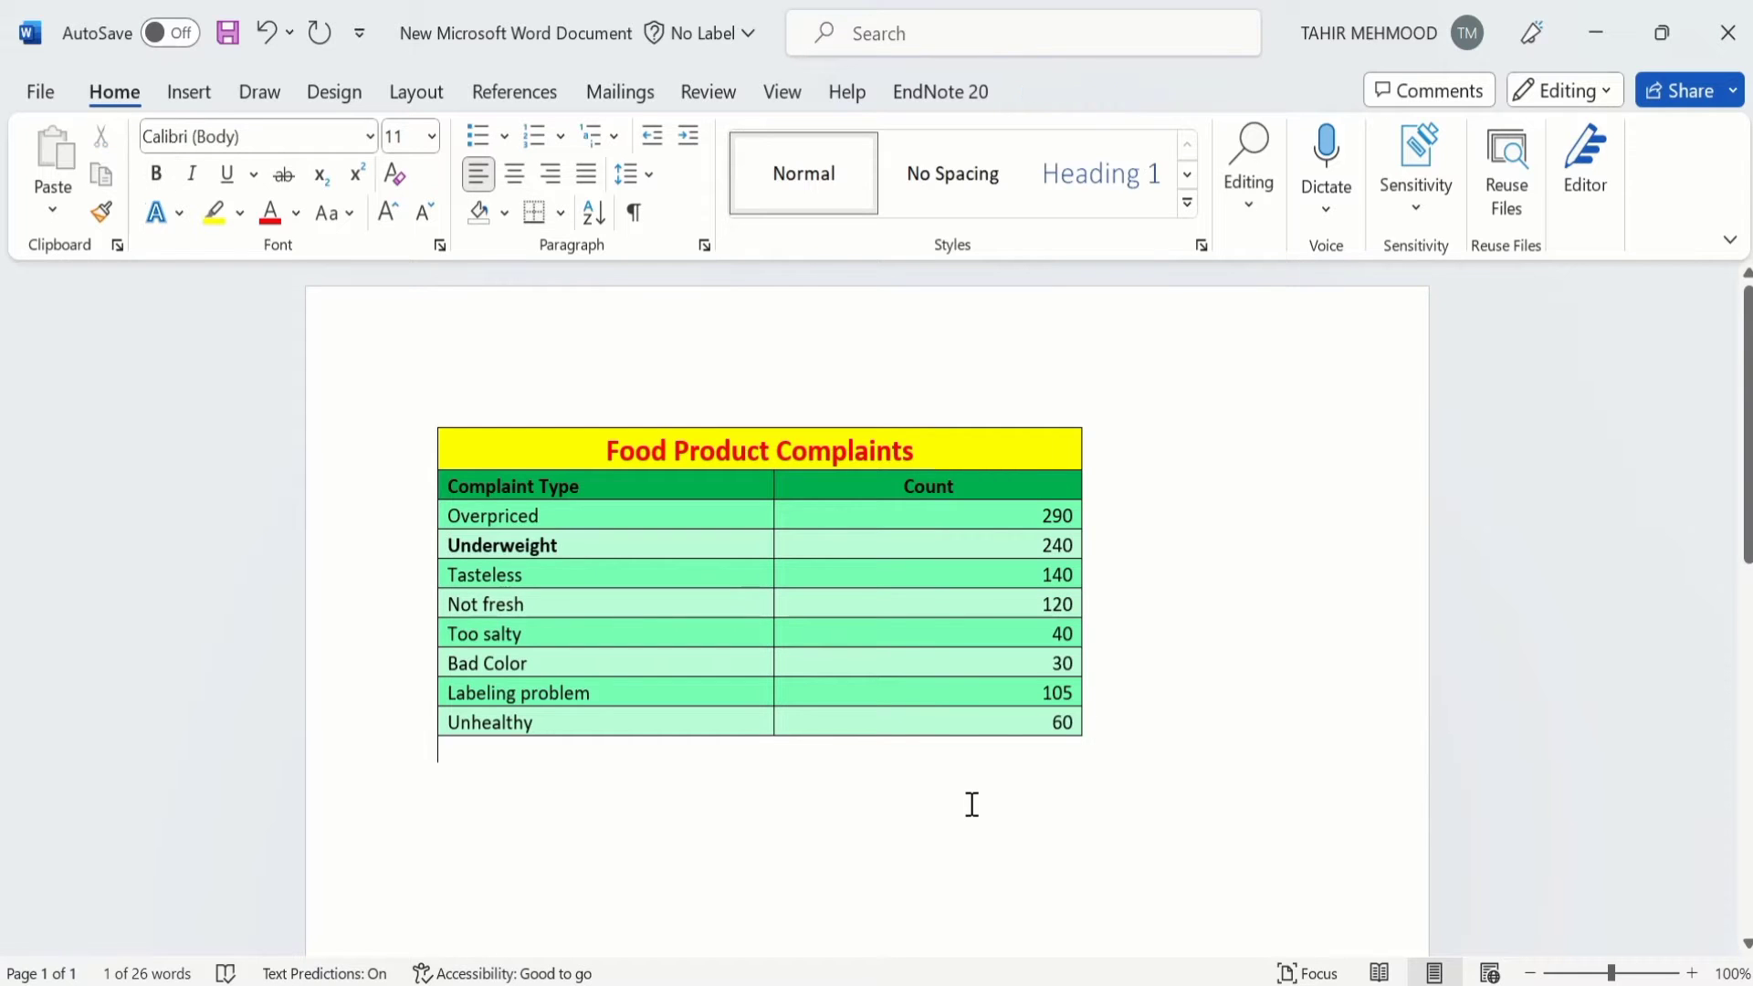
Switch to Excel and copy the updated Food Product Complaints table, range A1:B10, including its title
mouse_move(1205, 949)
left_click(1214, 867)
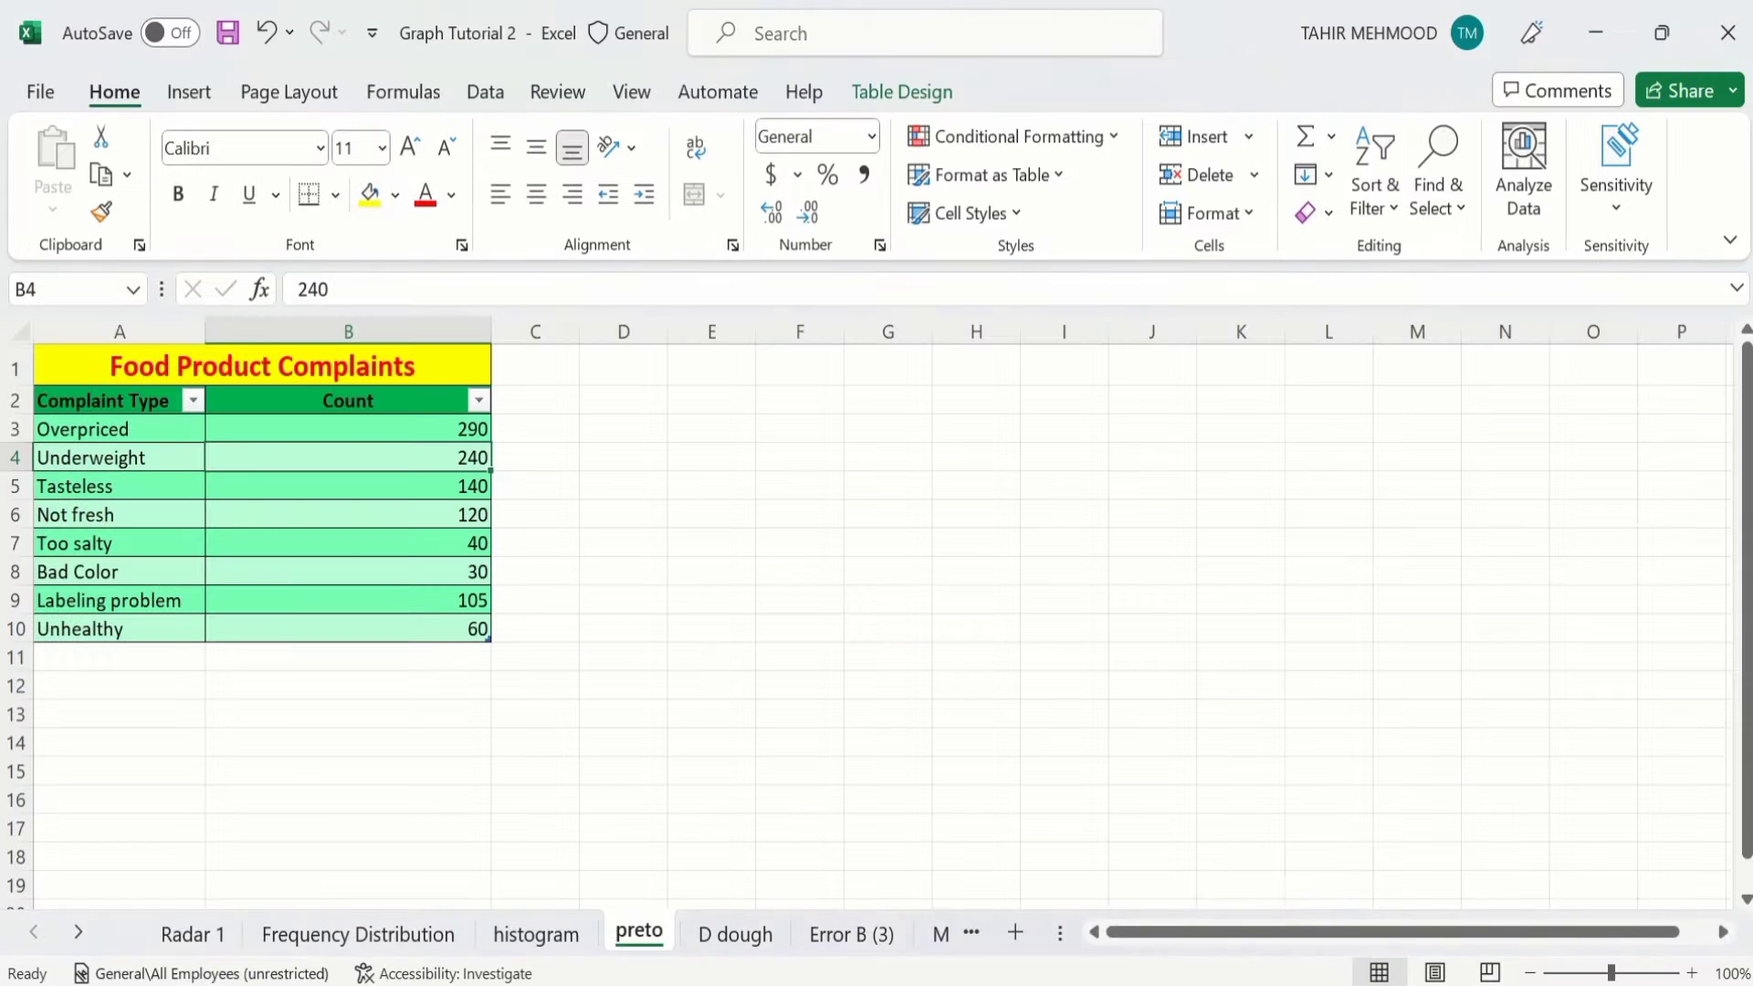
left_click(544, 696)
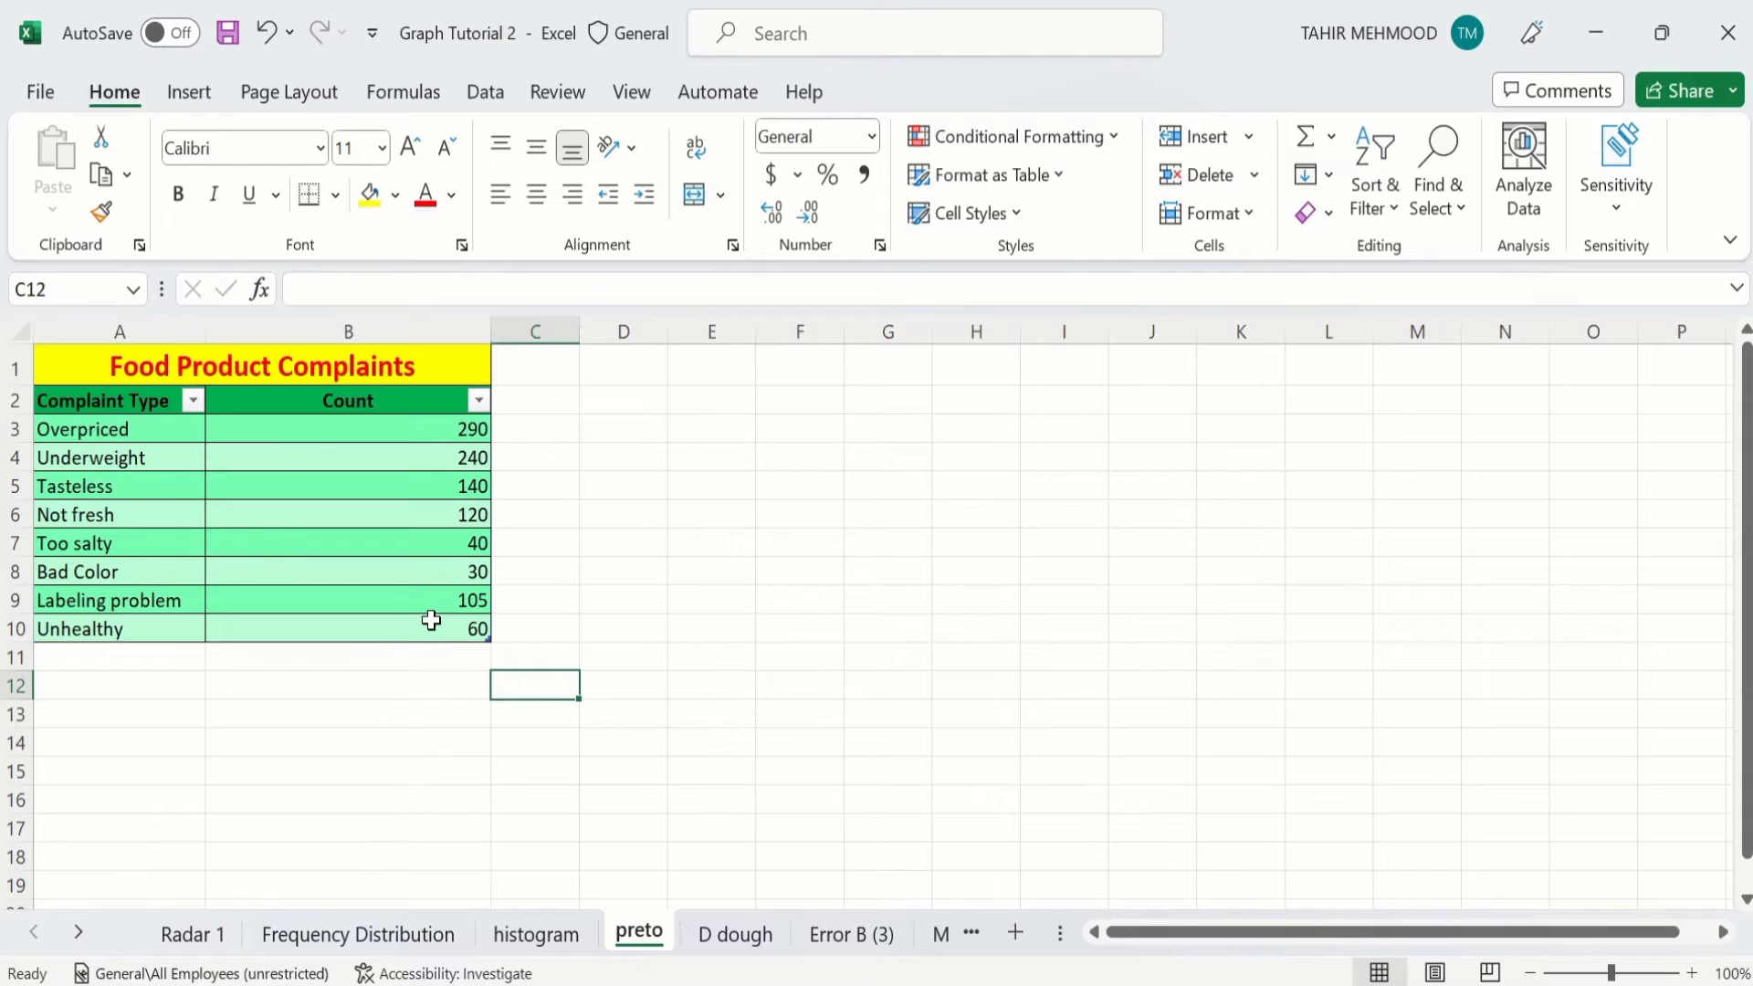
left_click_drag(439, 631, 129, 365)
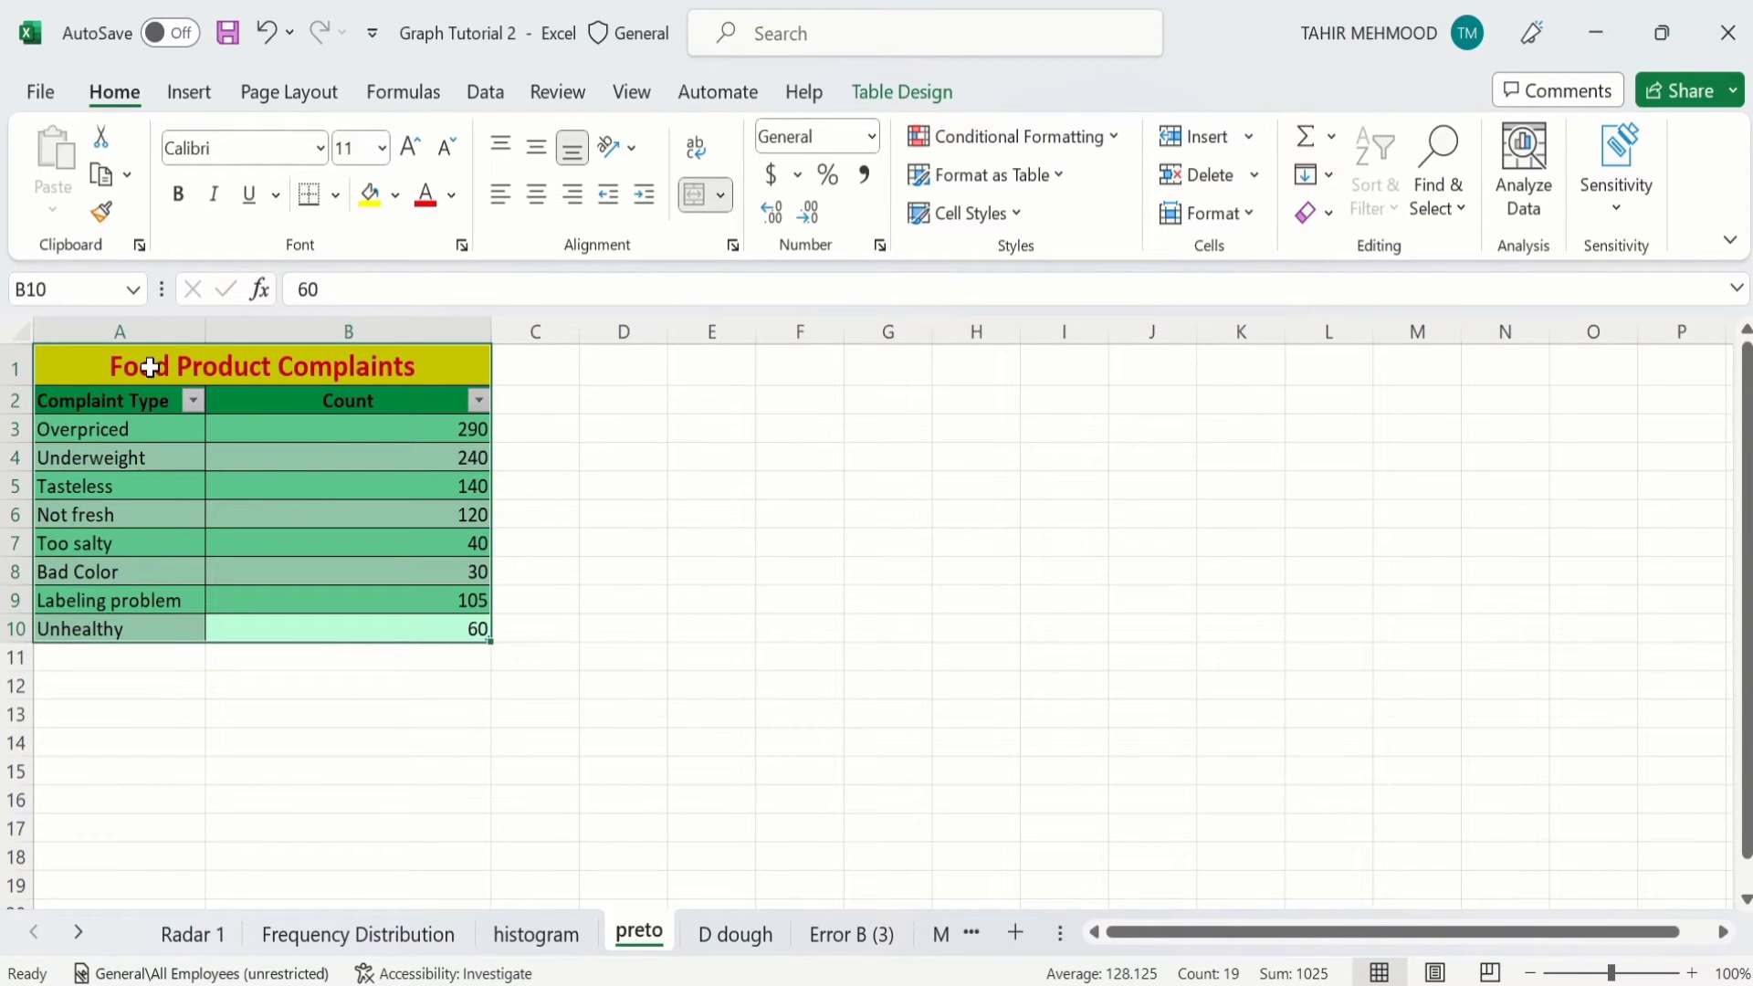
right_click(149, 369)
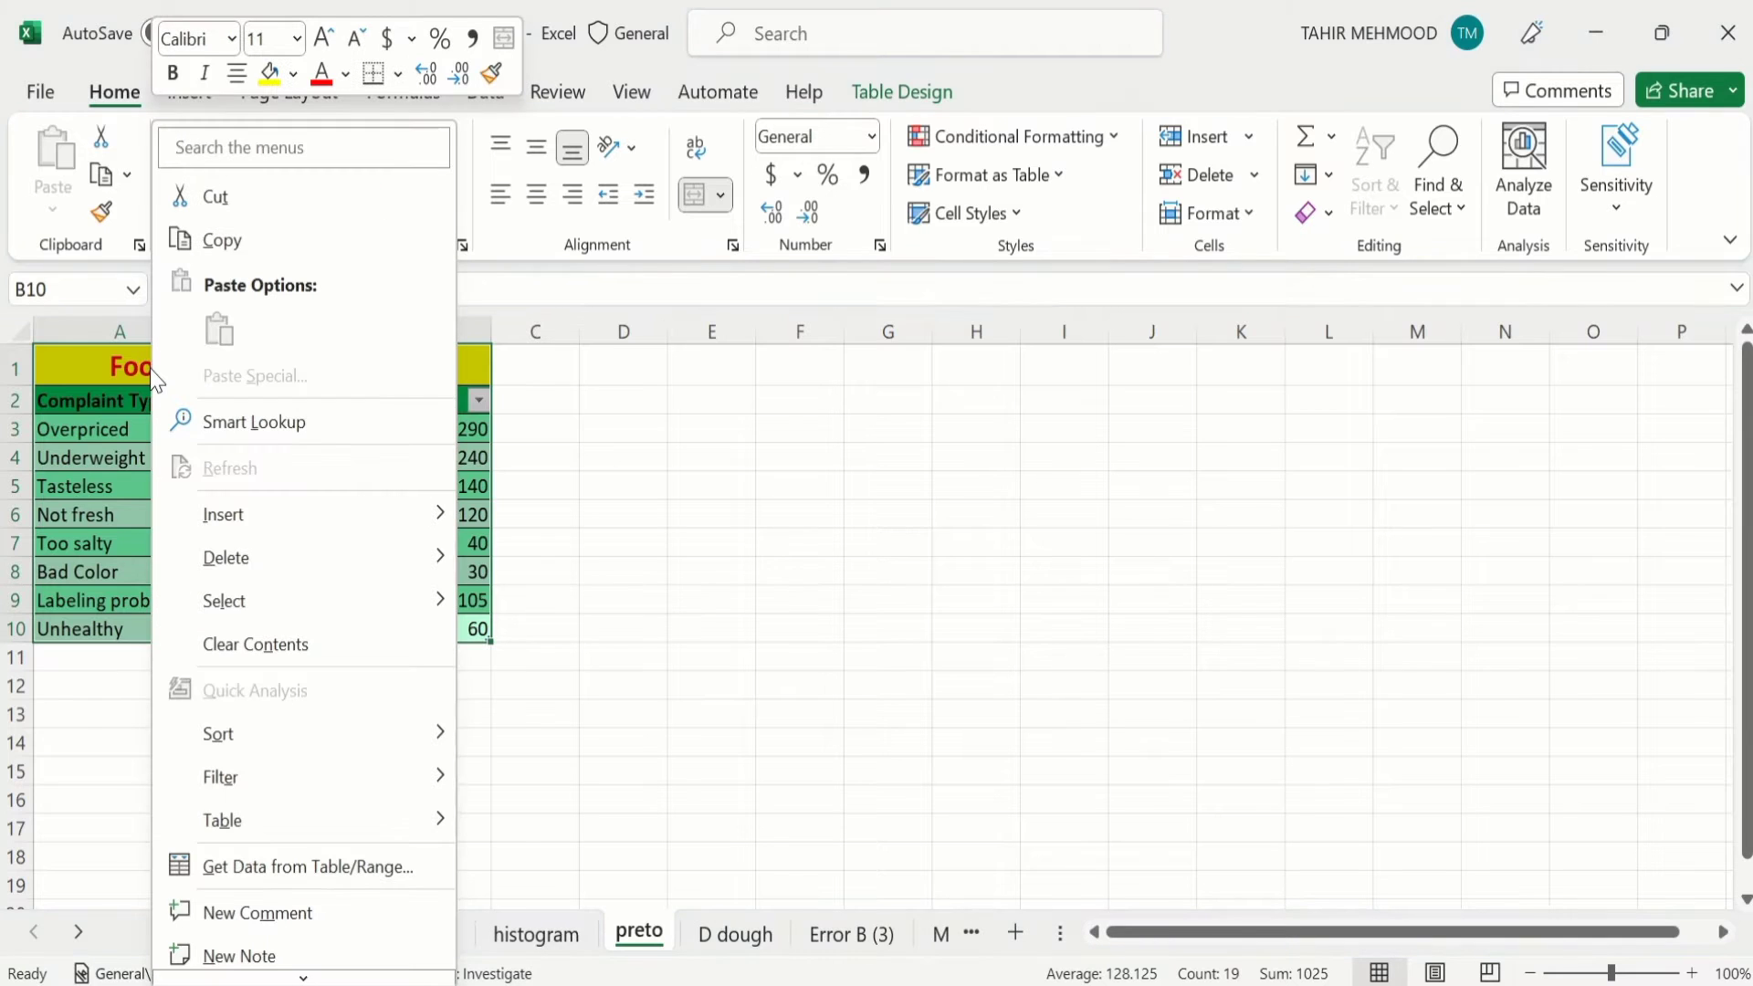
left_click(222, 240)
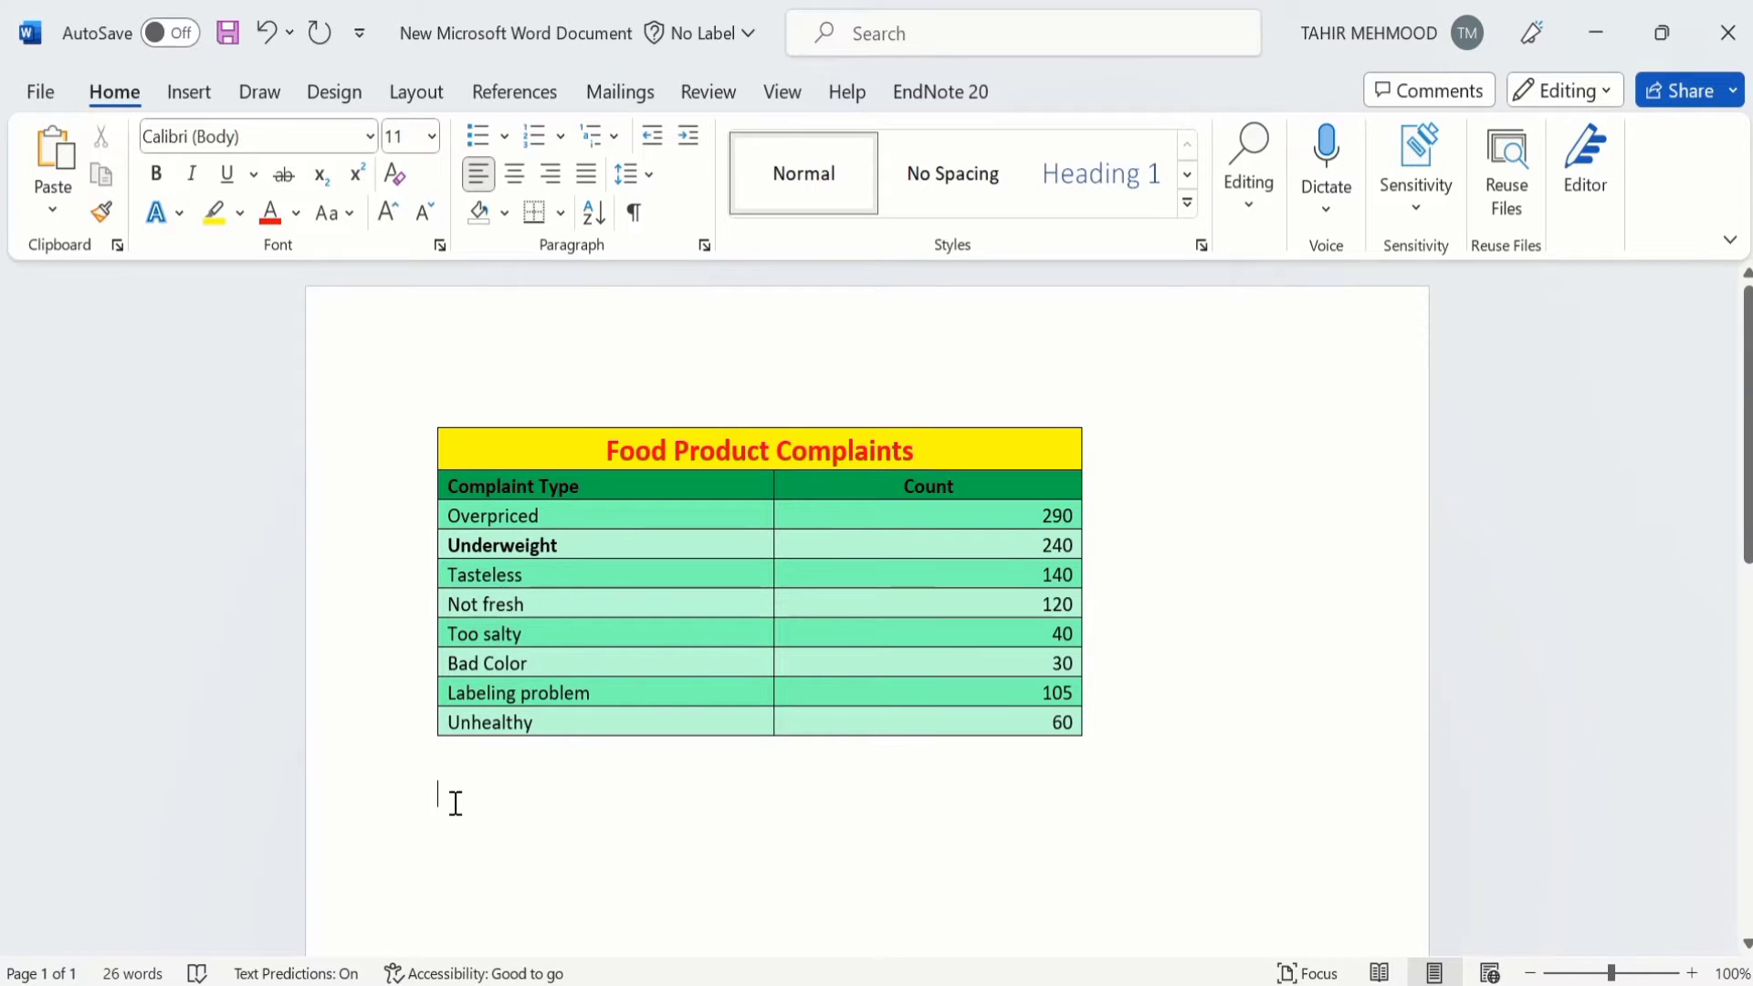
Paste the copied table below the first table in the Word document, using the destination styles
right_click(454, 811)
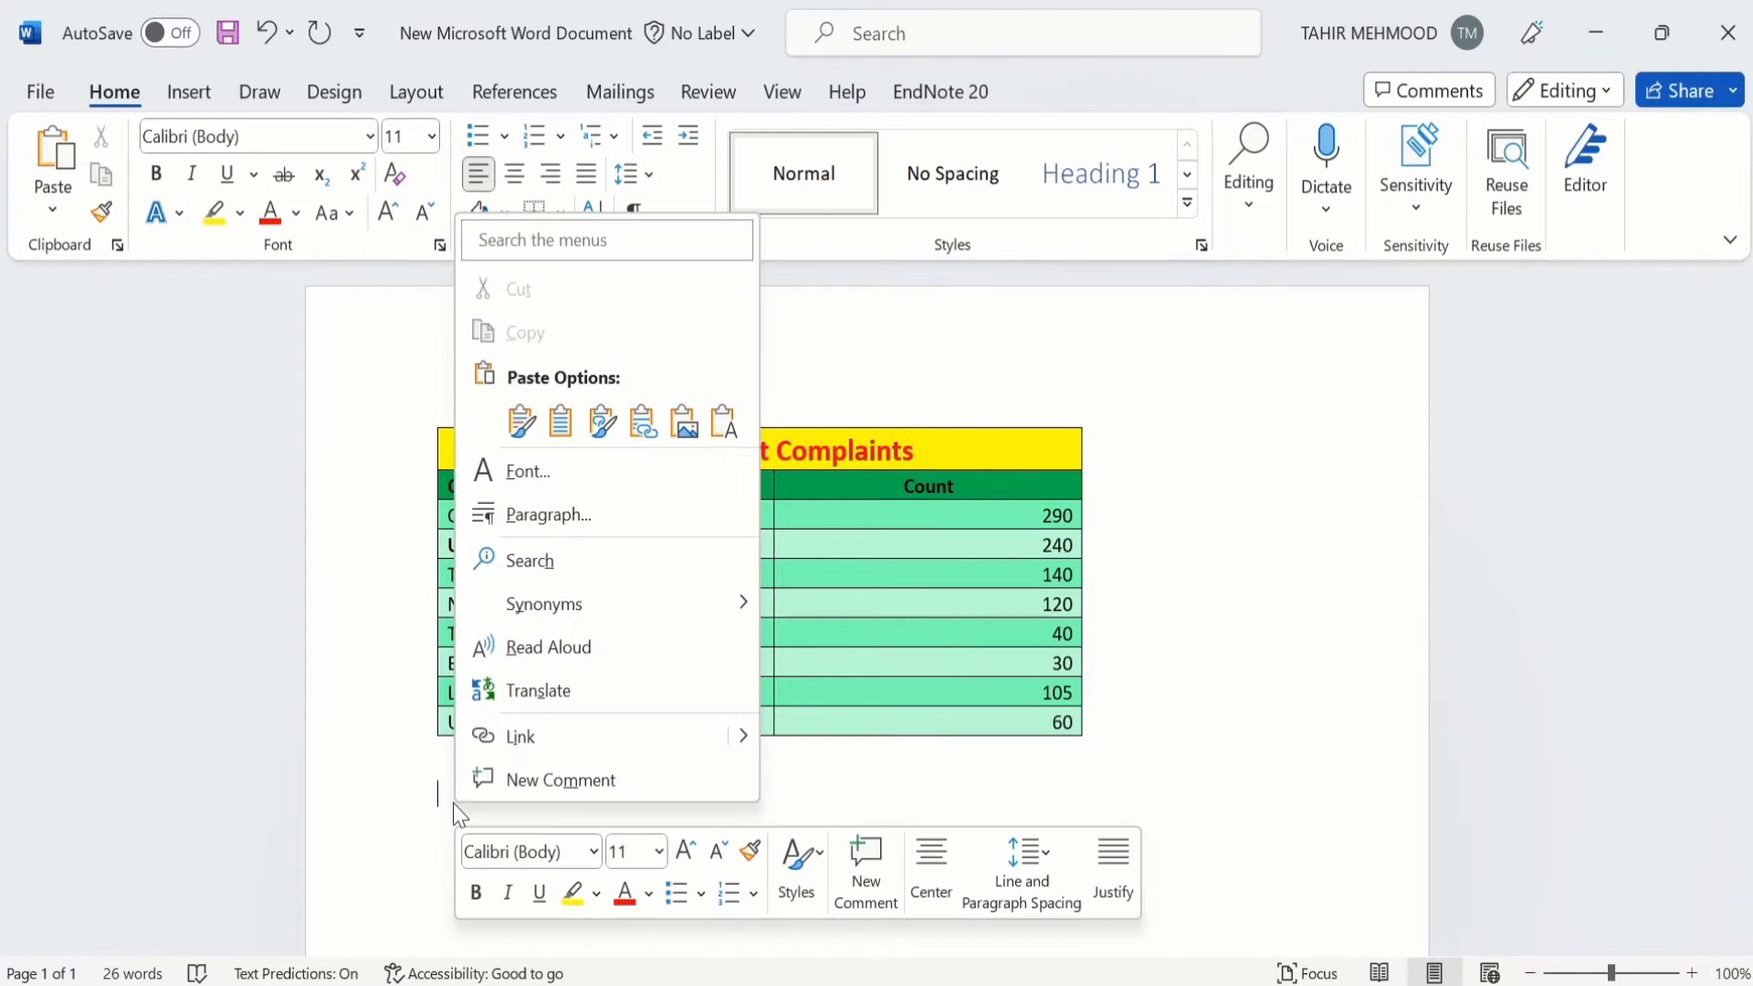
left_click(520, 422)
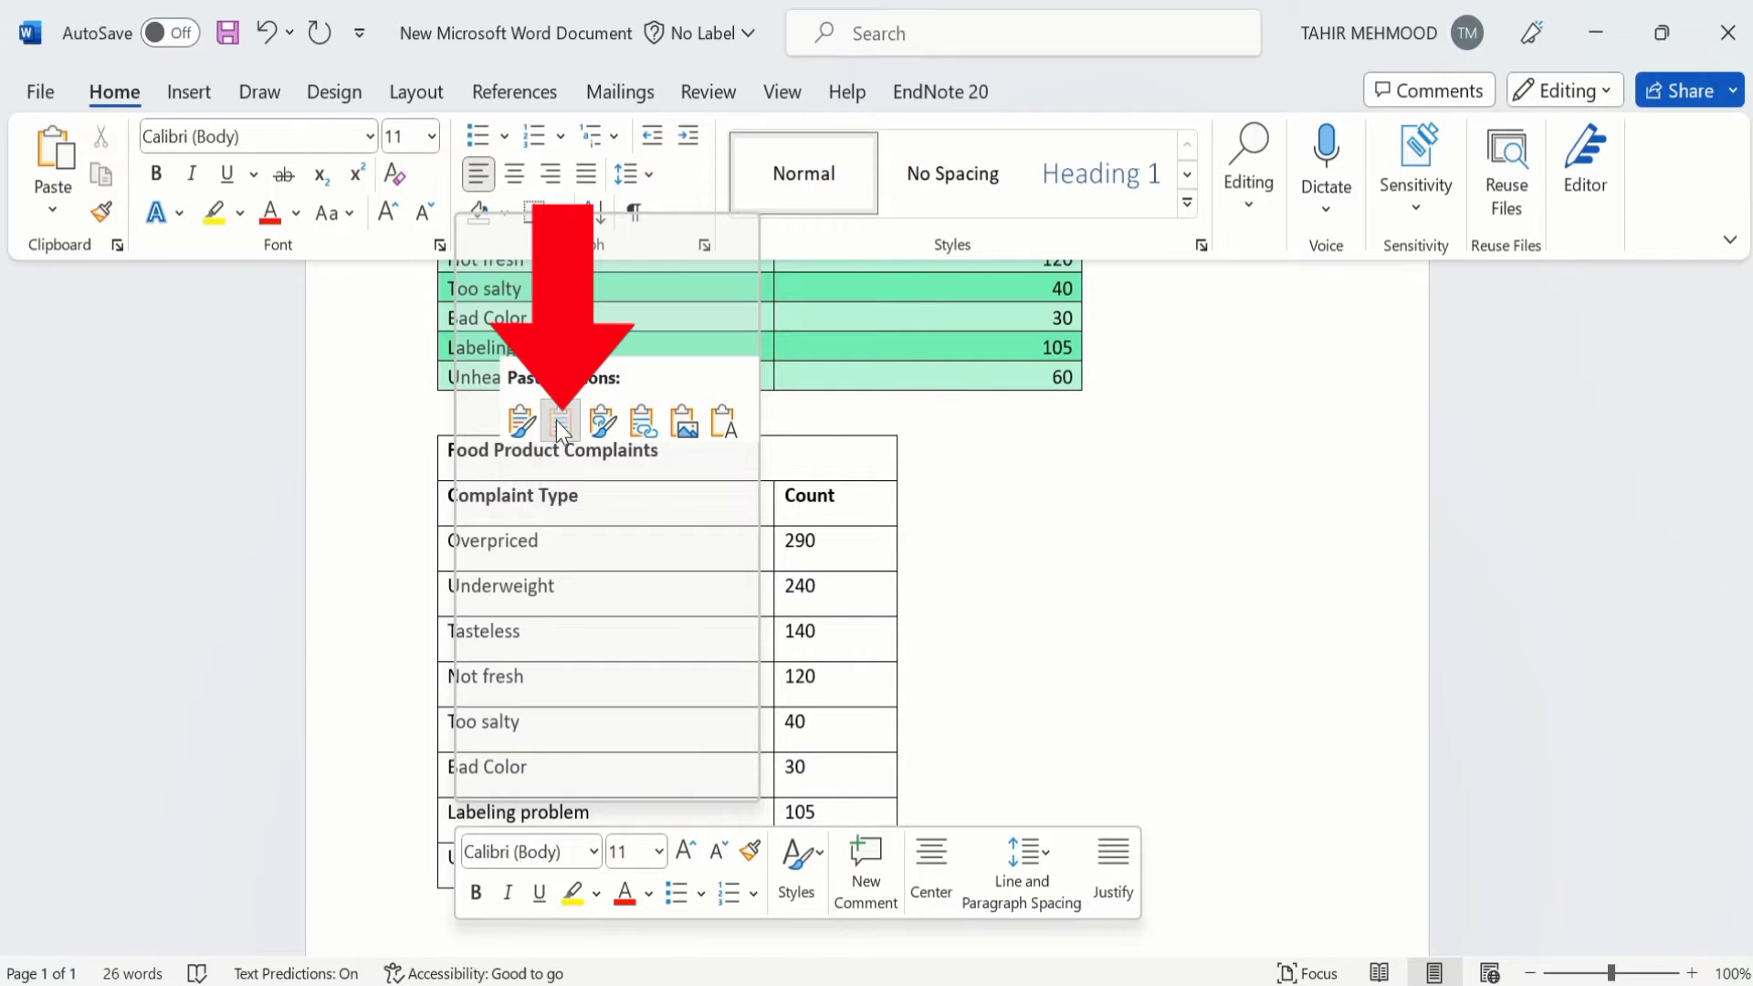
left_click(557, 422)
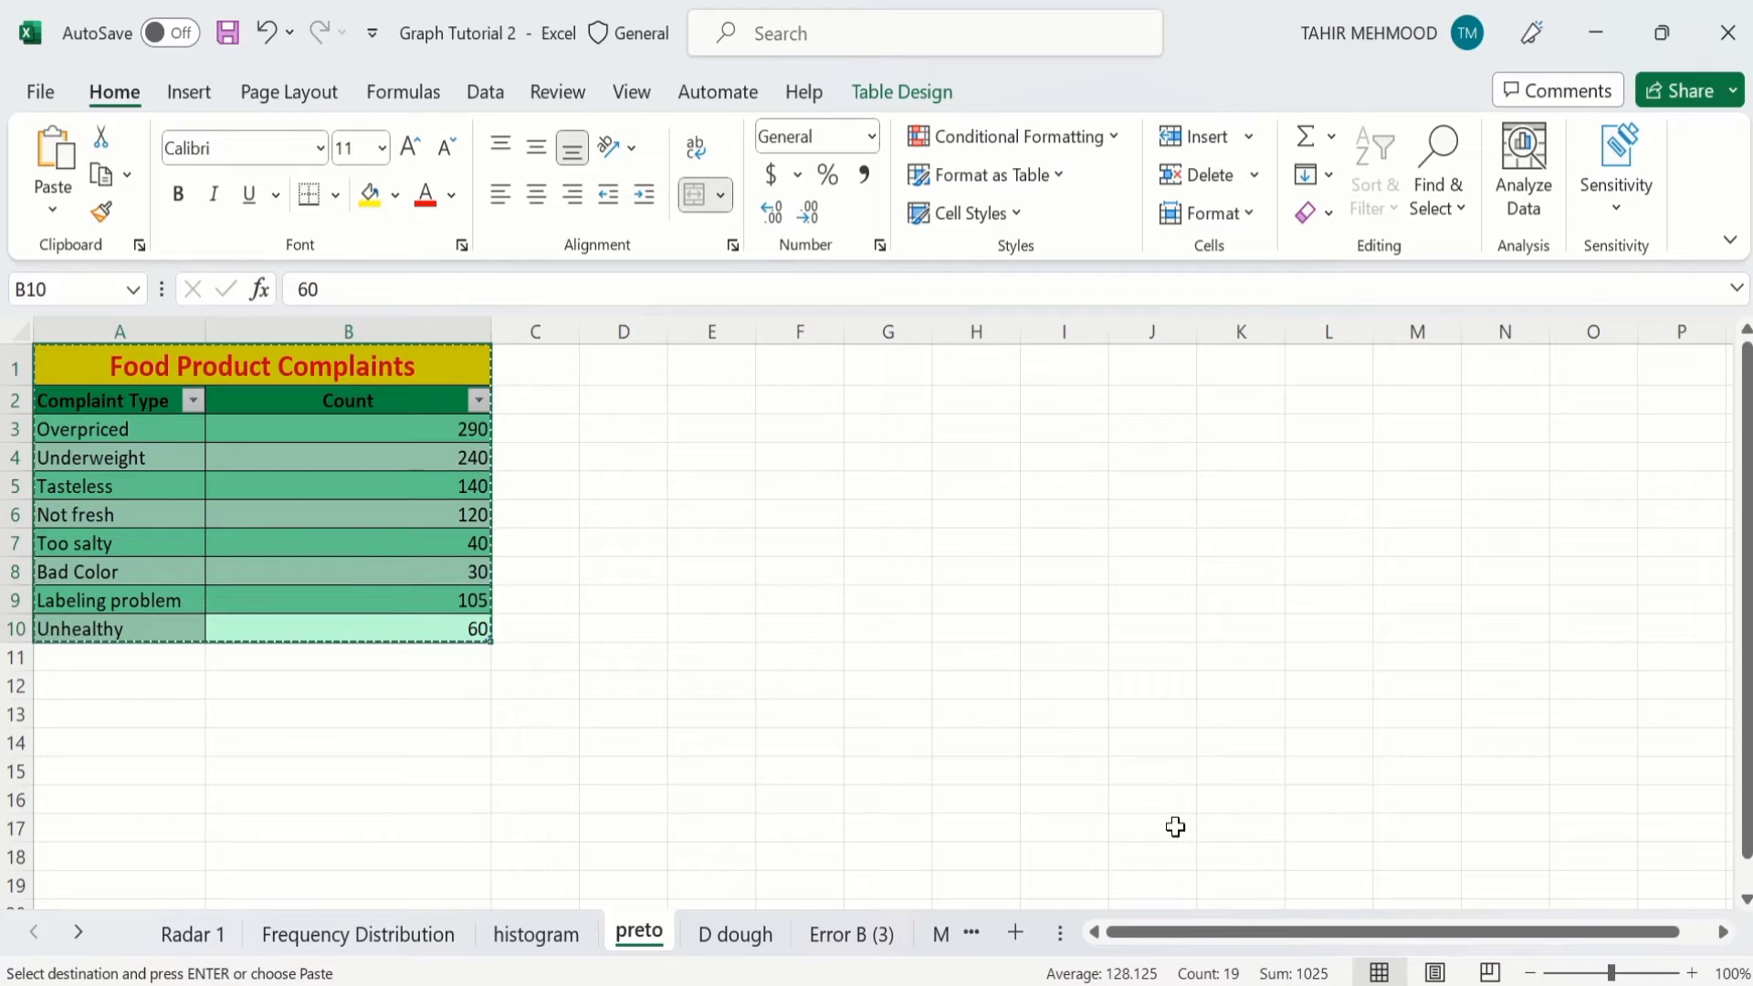
Return to Word, widen the second table's Count column and slightly widen its Complaint Type column
left_click(1273, 872)
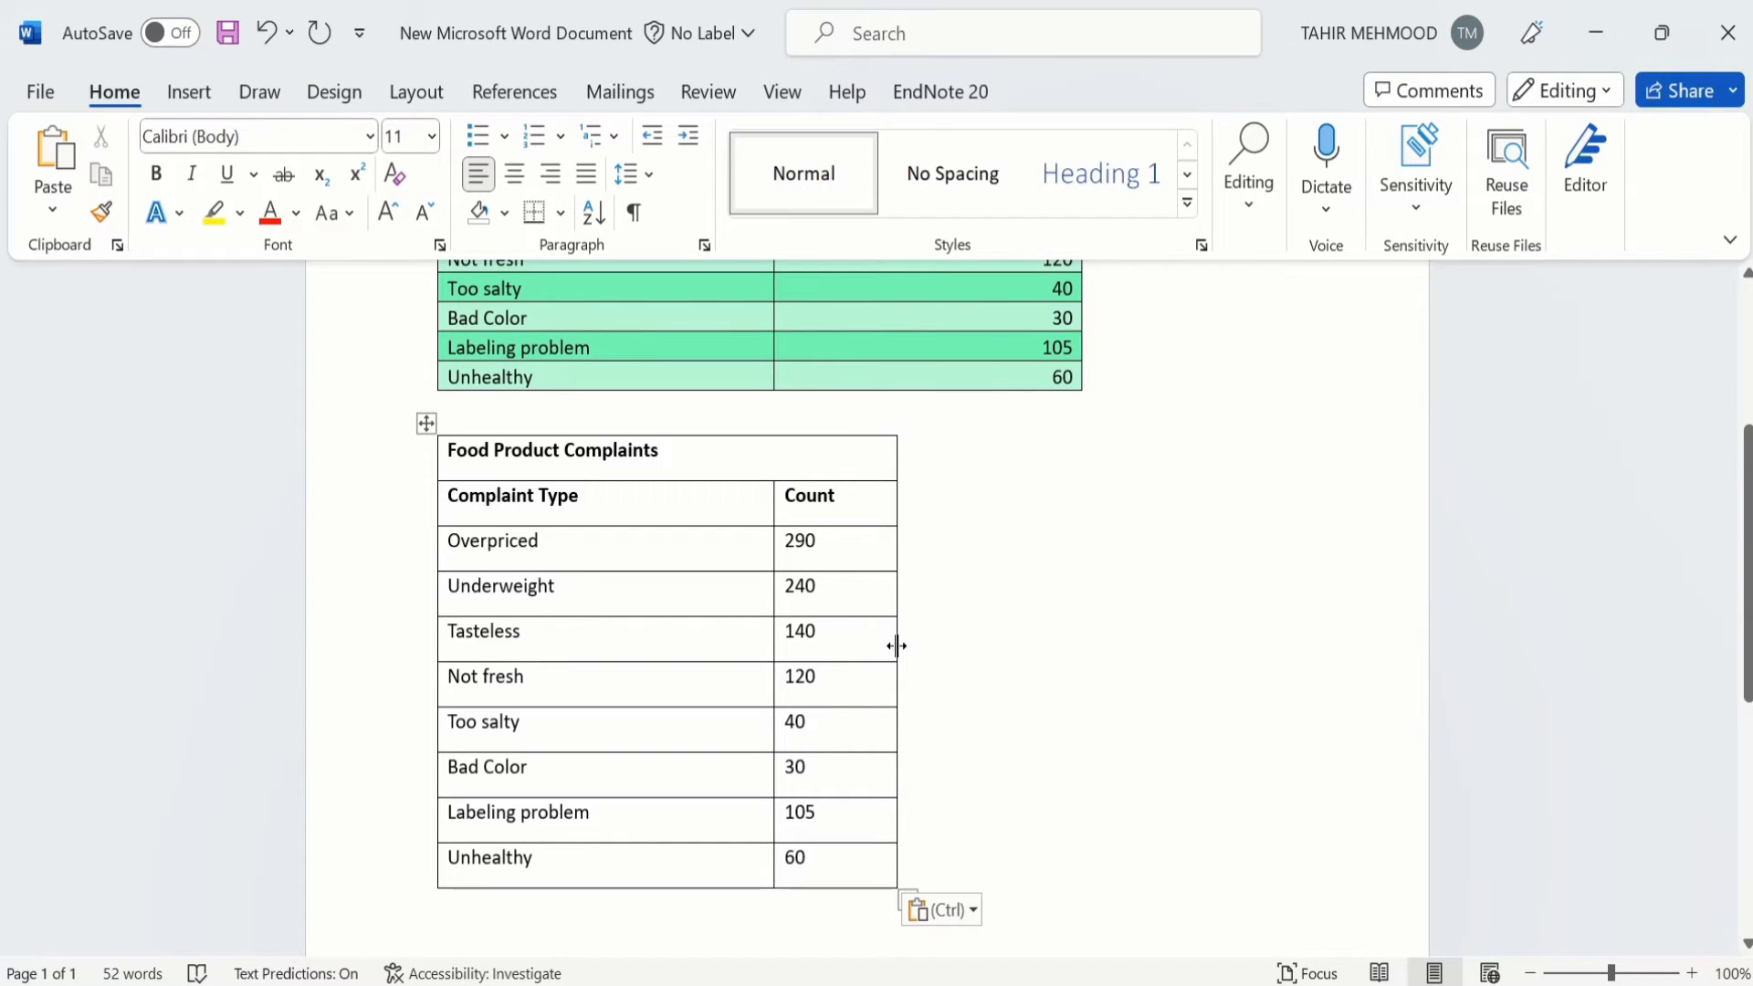
left_click_drag(895, 646, 1015, 641)
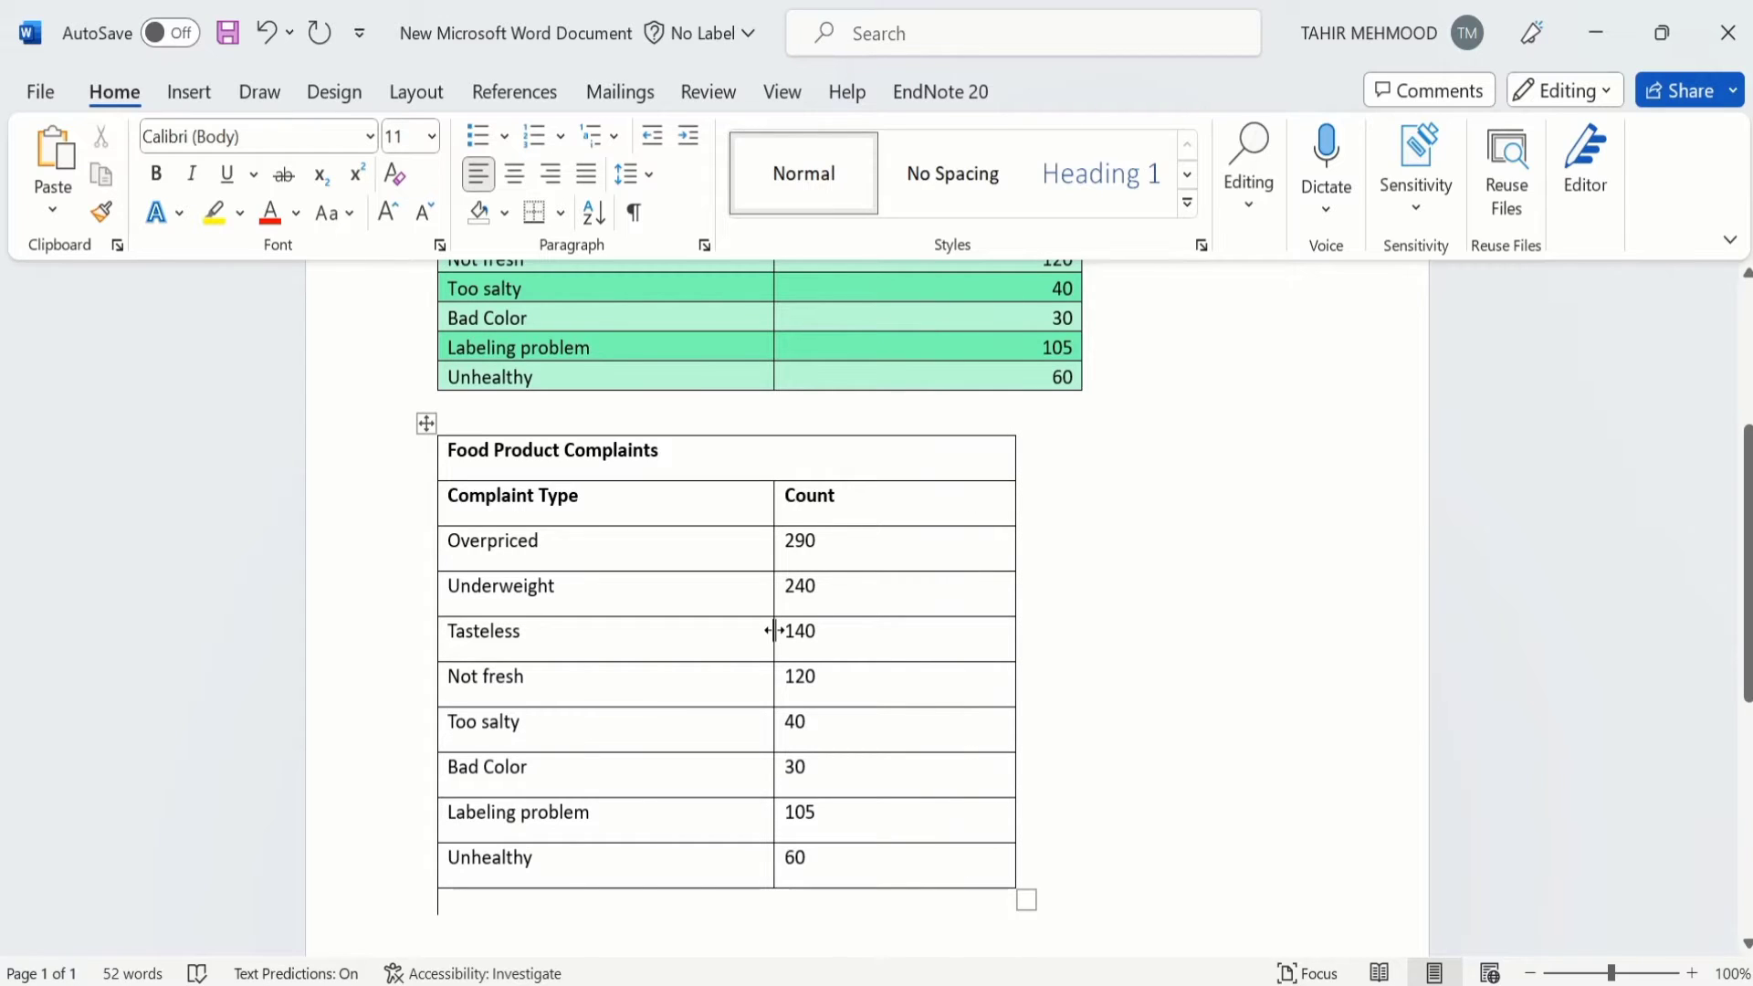
left_click_drag(774, 630, 800, 630)
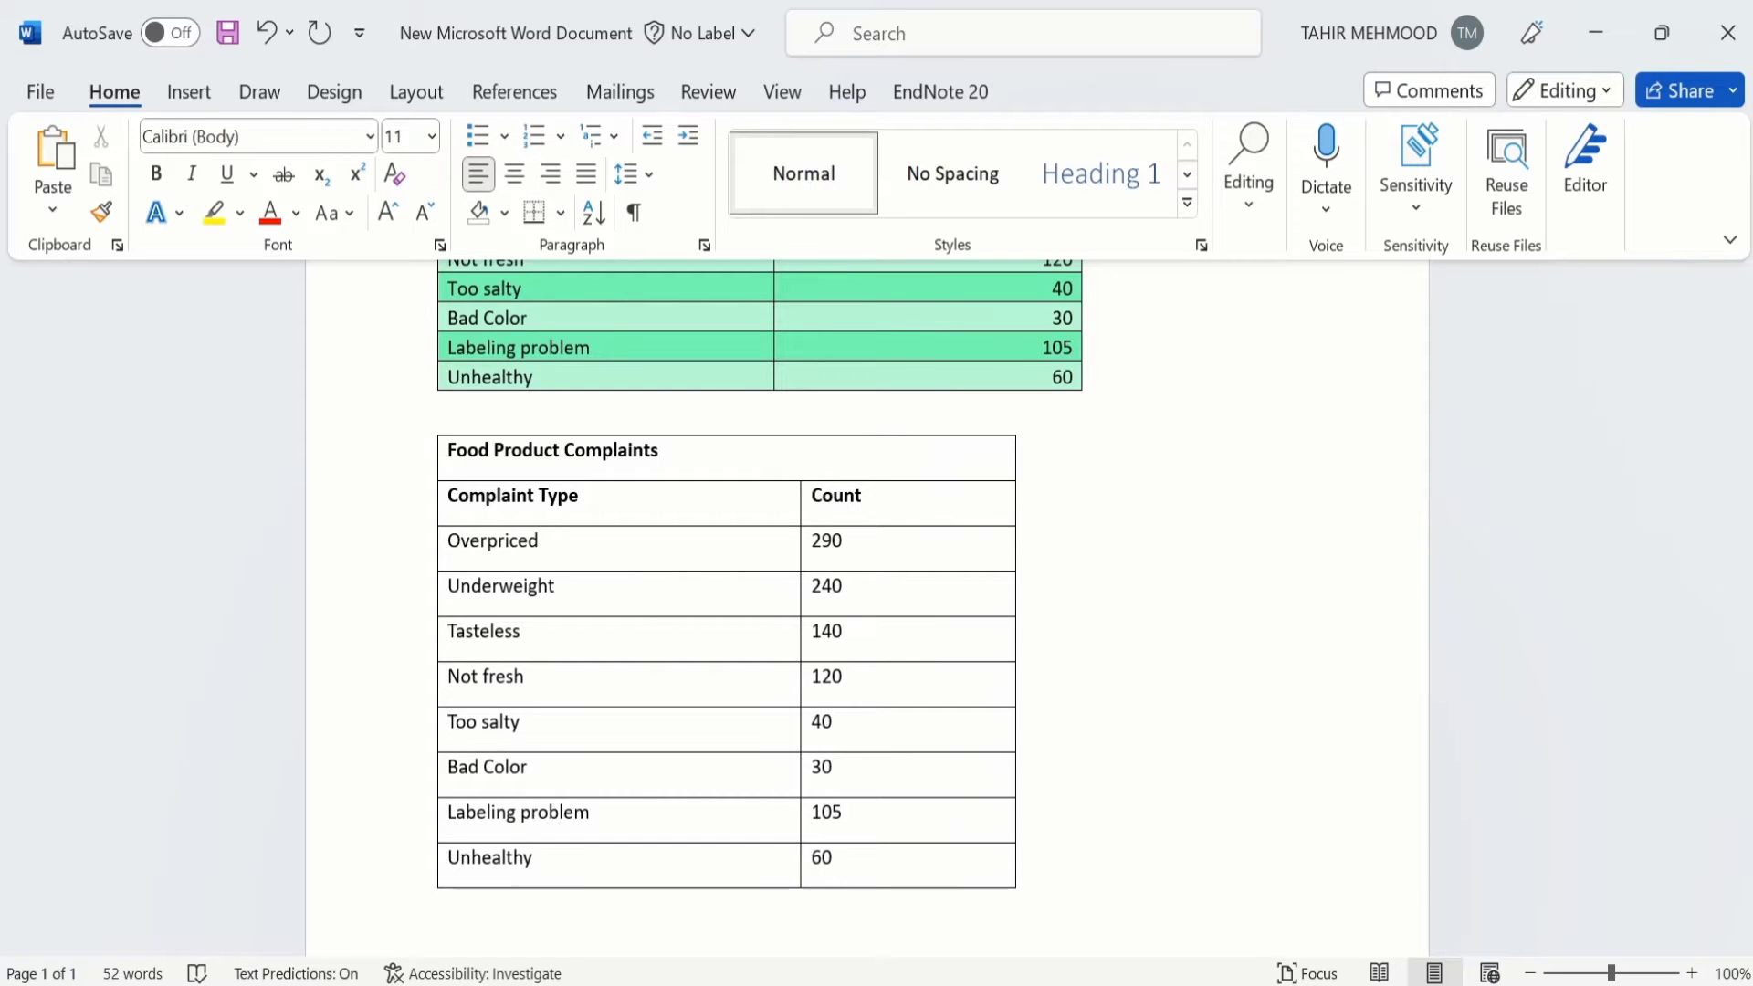
Add an empty row at the end of the second Food Product Complaints table in the Word document
left_click(1214, 982)
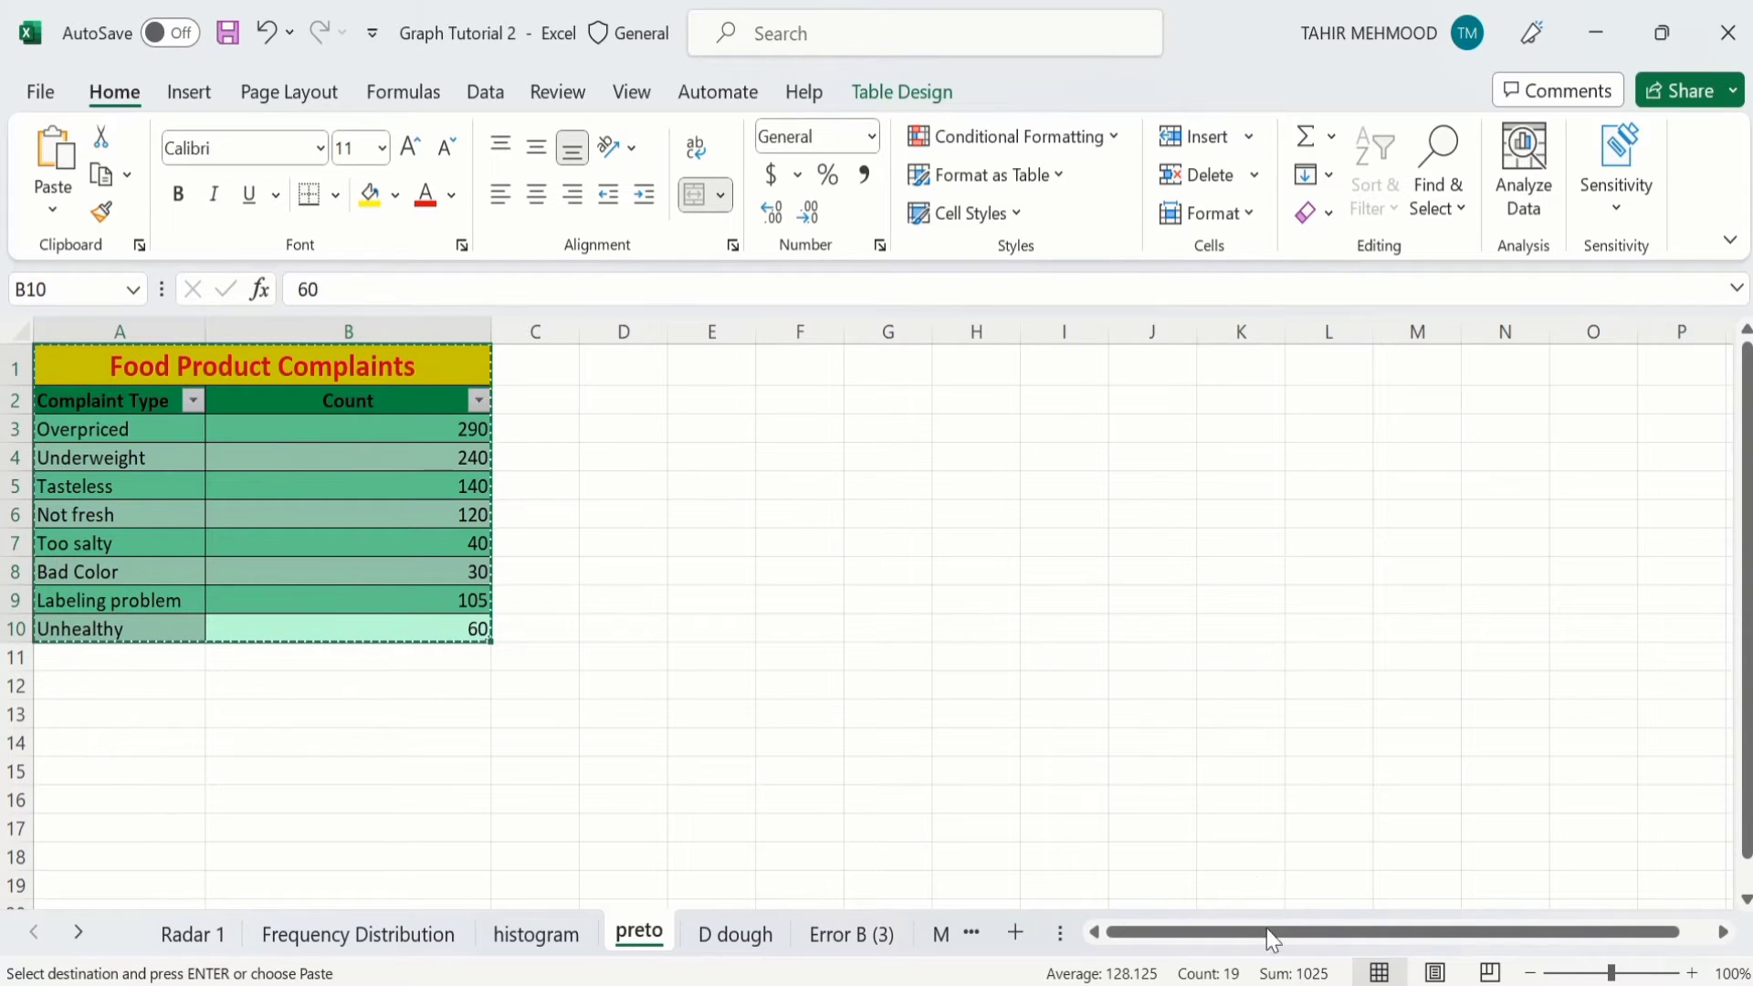
key("alt+Tab")
type("Food Product Complaints Complaint Type\tCount Overpriced\t290 Underweight\t240 Tasteless\t140 Not fresh\t120 Too salty\t40 Bad Color\t30 Labeling problem\t105 Unhealthy\t60")
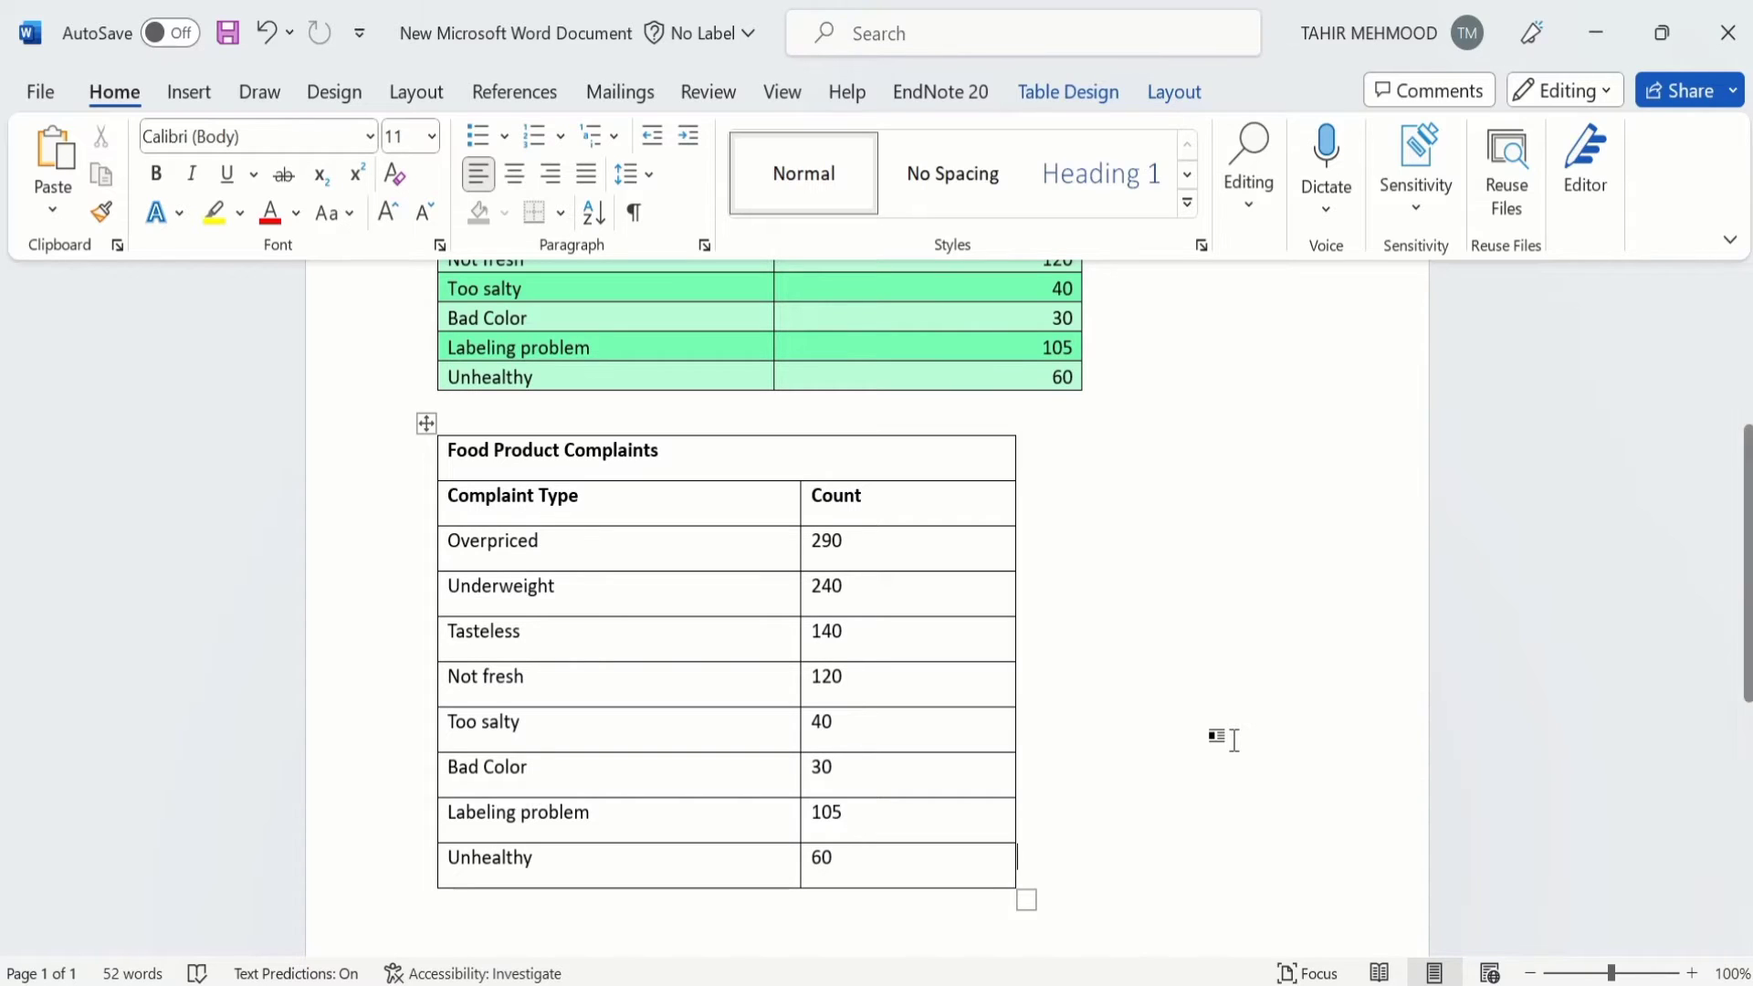
key("Tab")
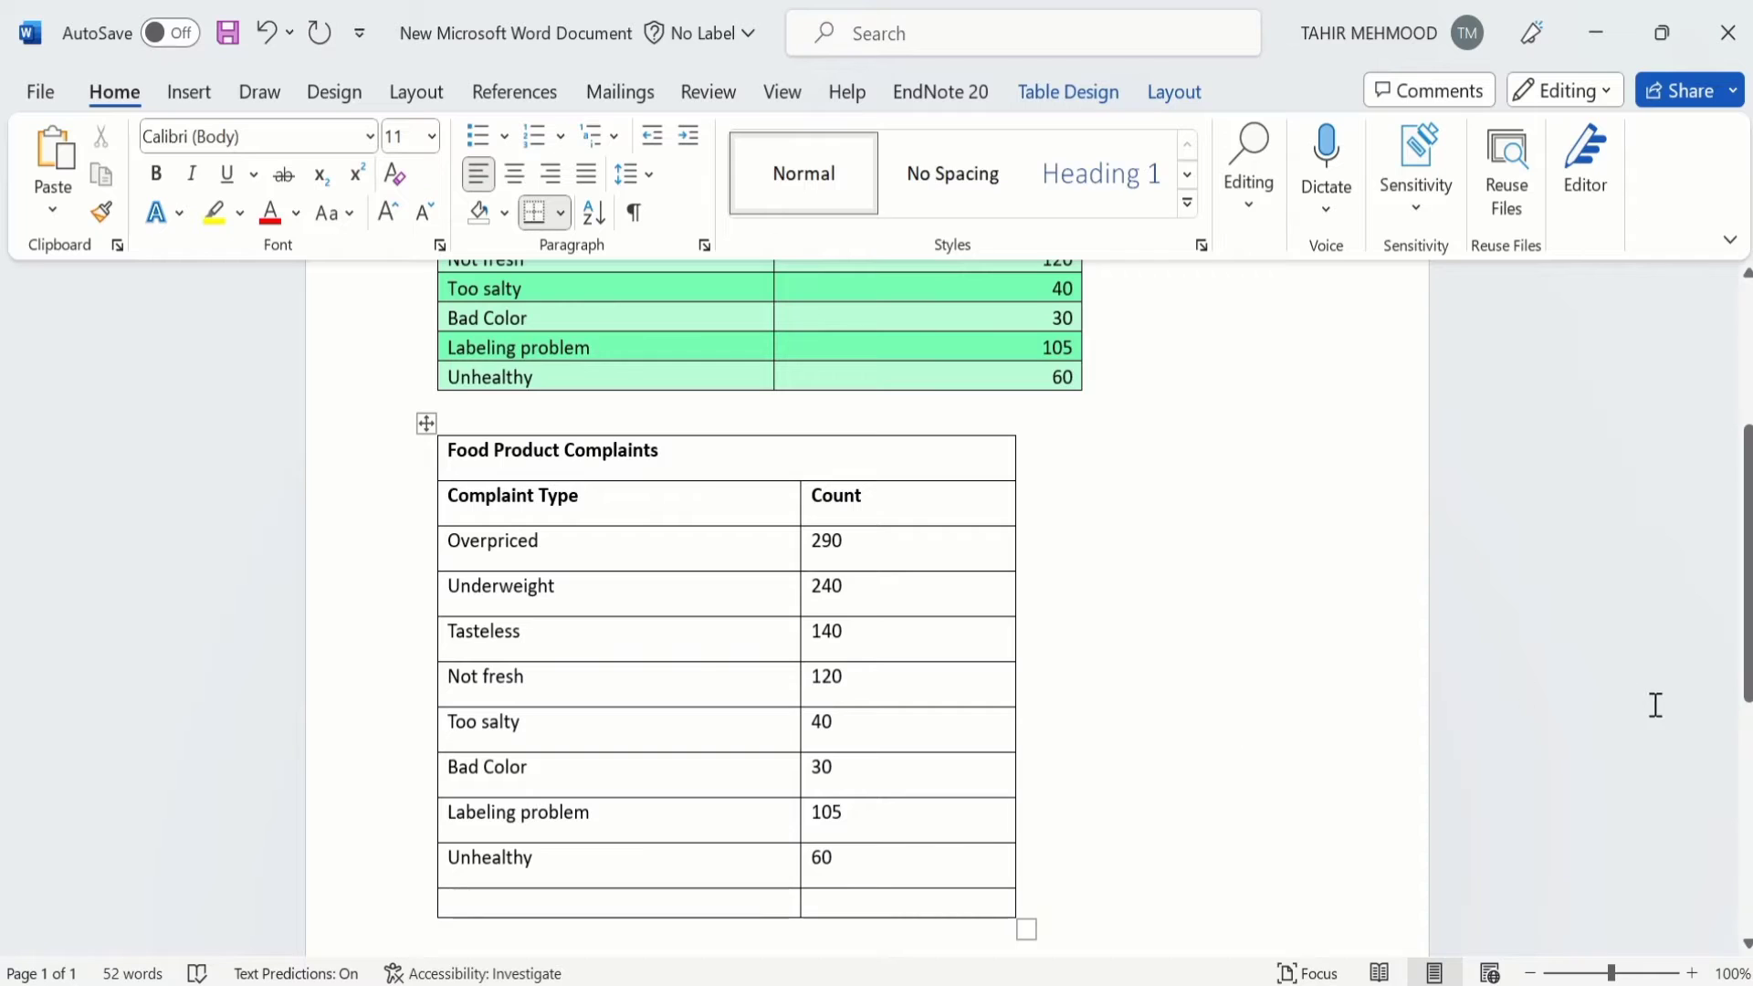
Insert the Desktop workbook Graph Tutorial 2 as an unlinked object from file below the second table
scroll(1744, 576, "down", 5)
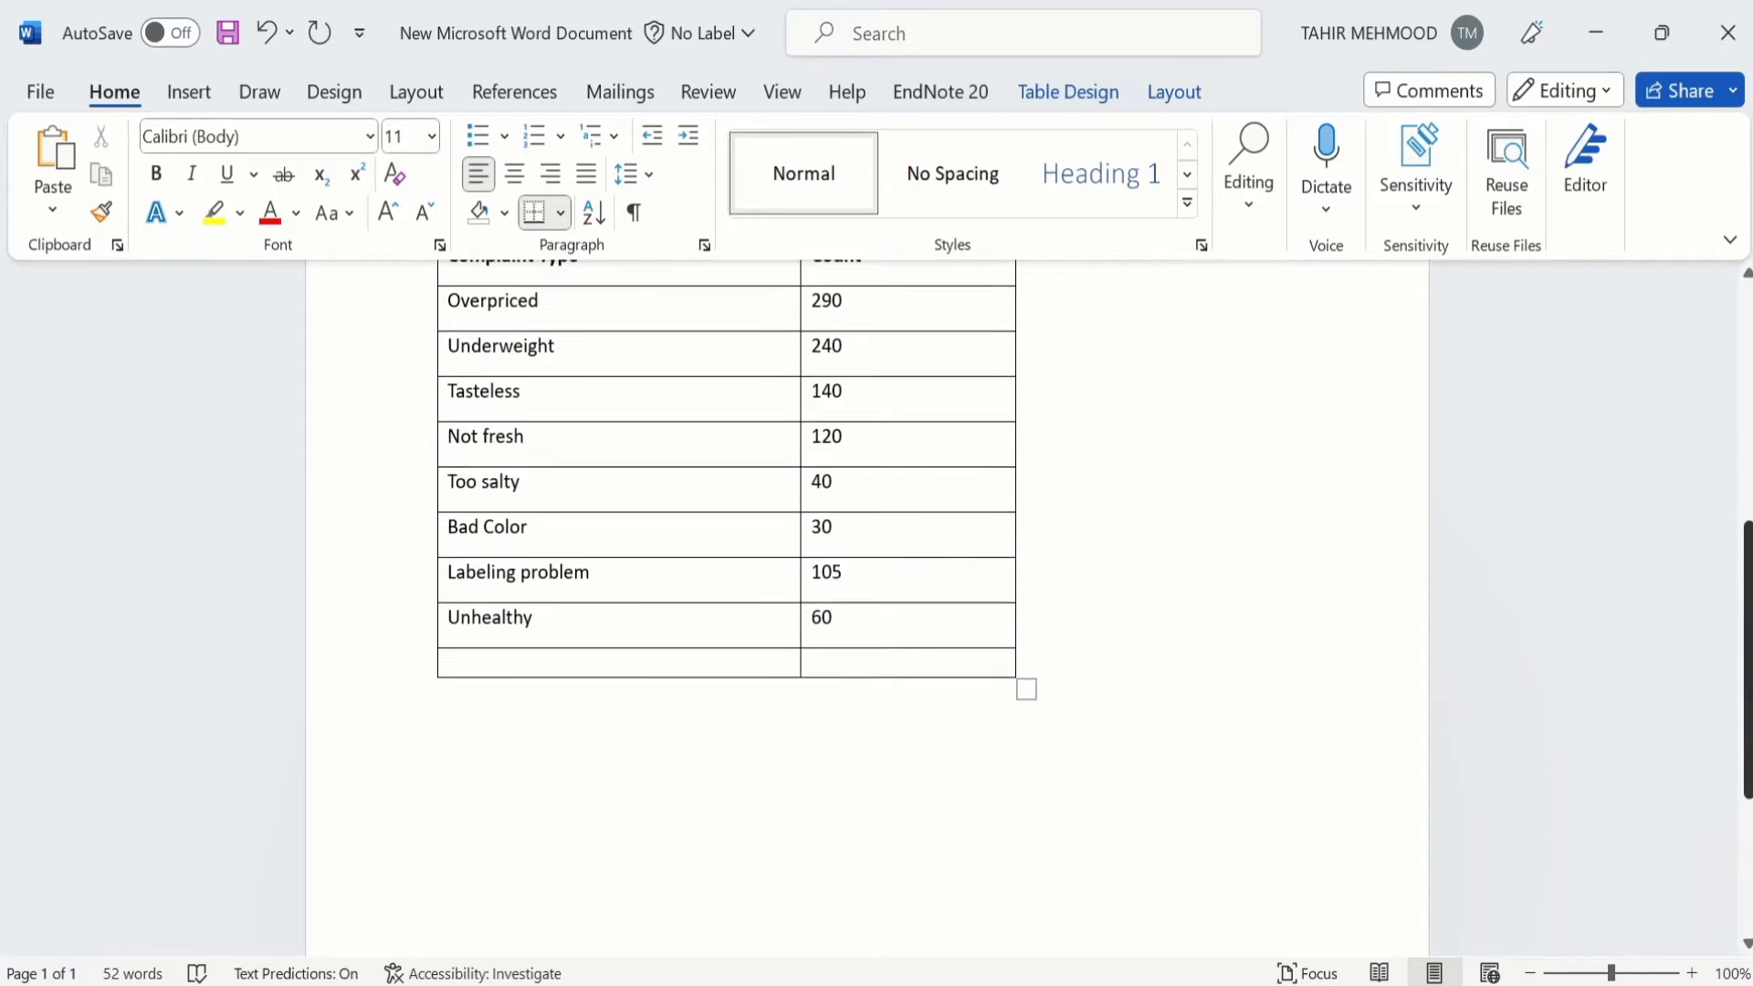
left_click(435, 637)
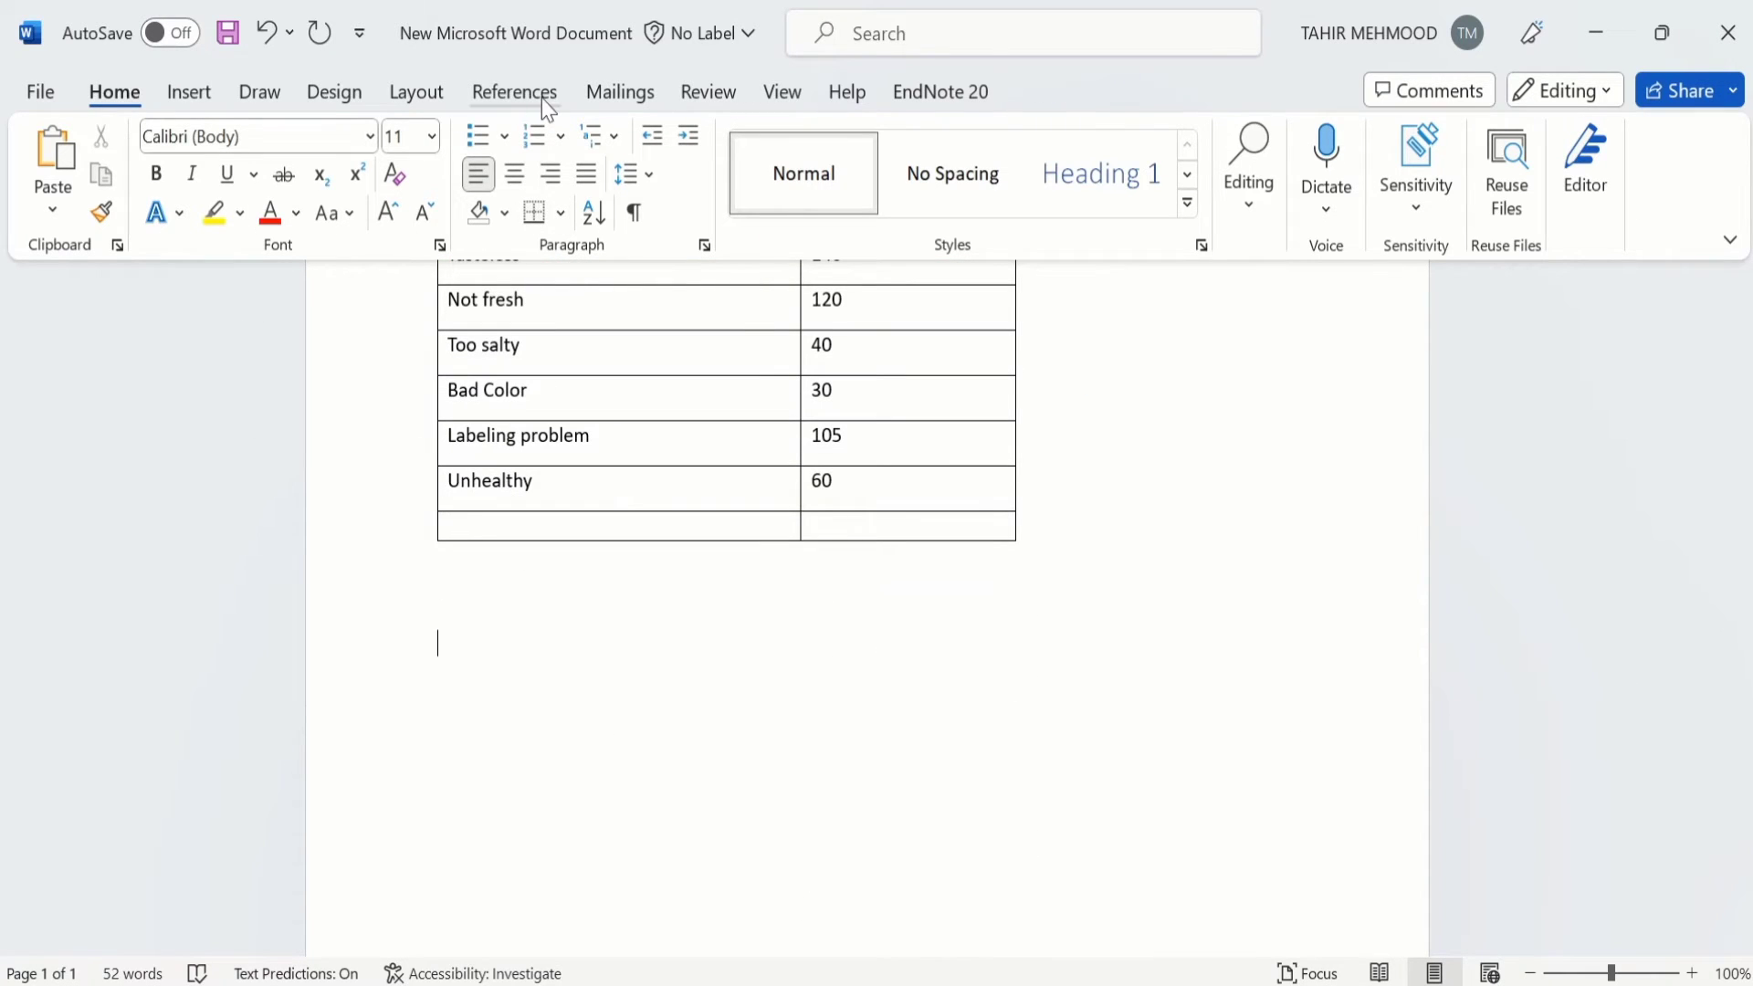
left_click(194, 92)
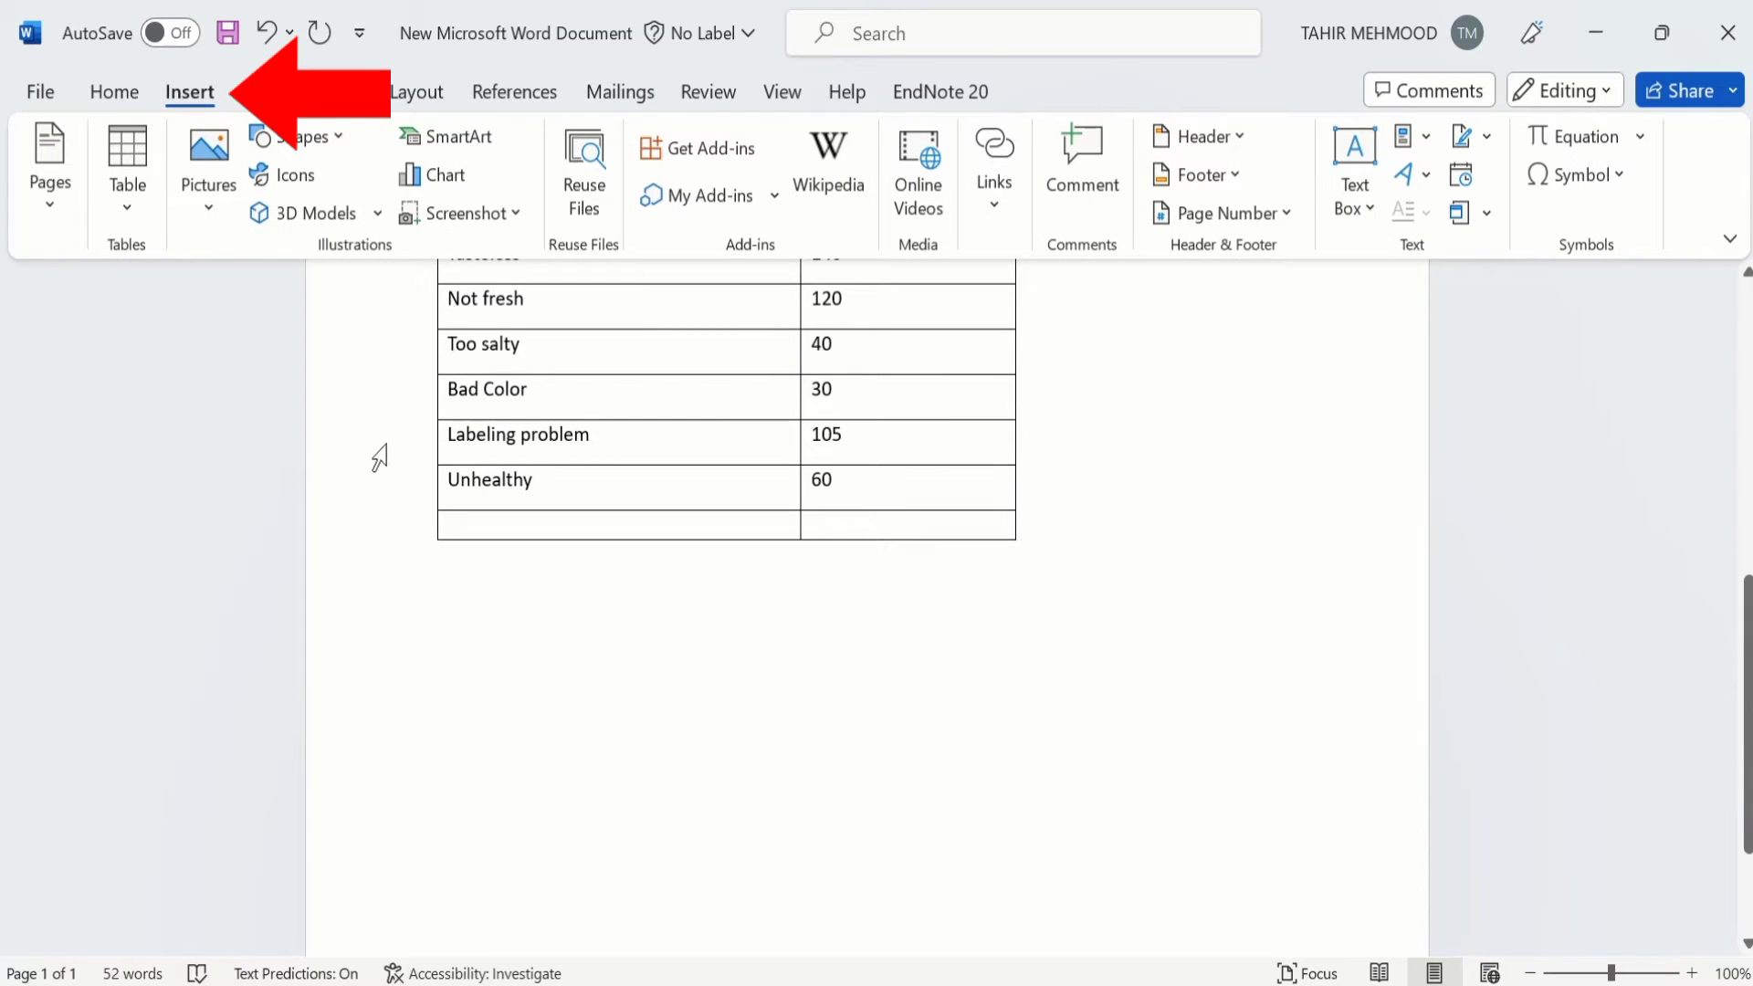
left_click(1458, 213)
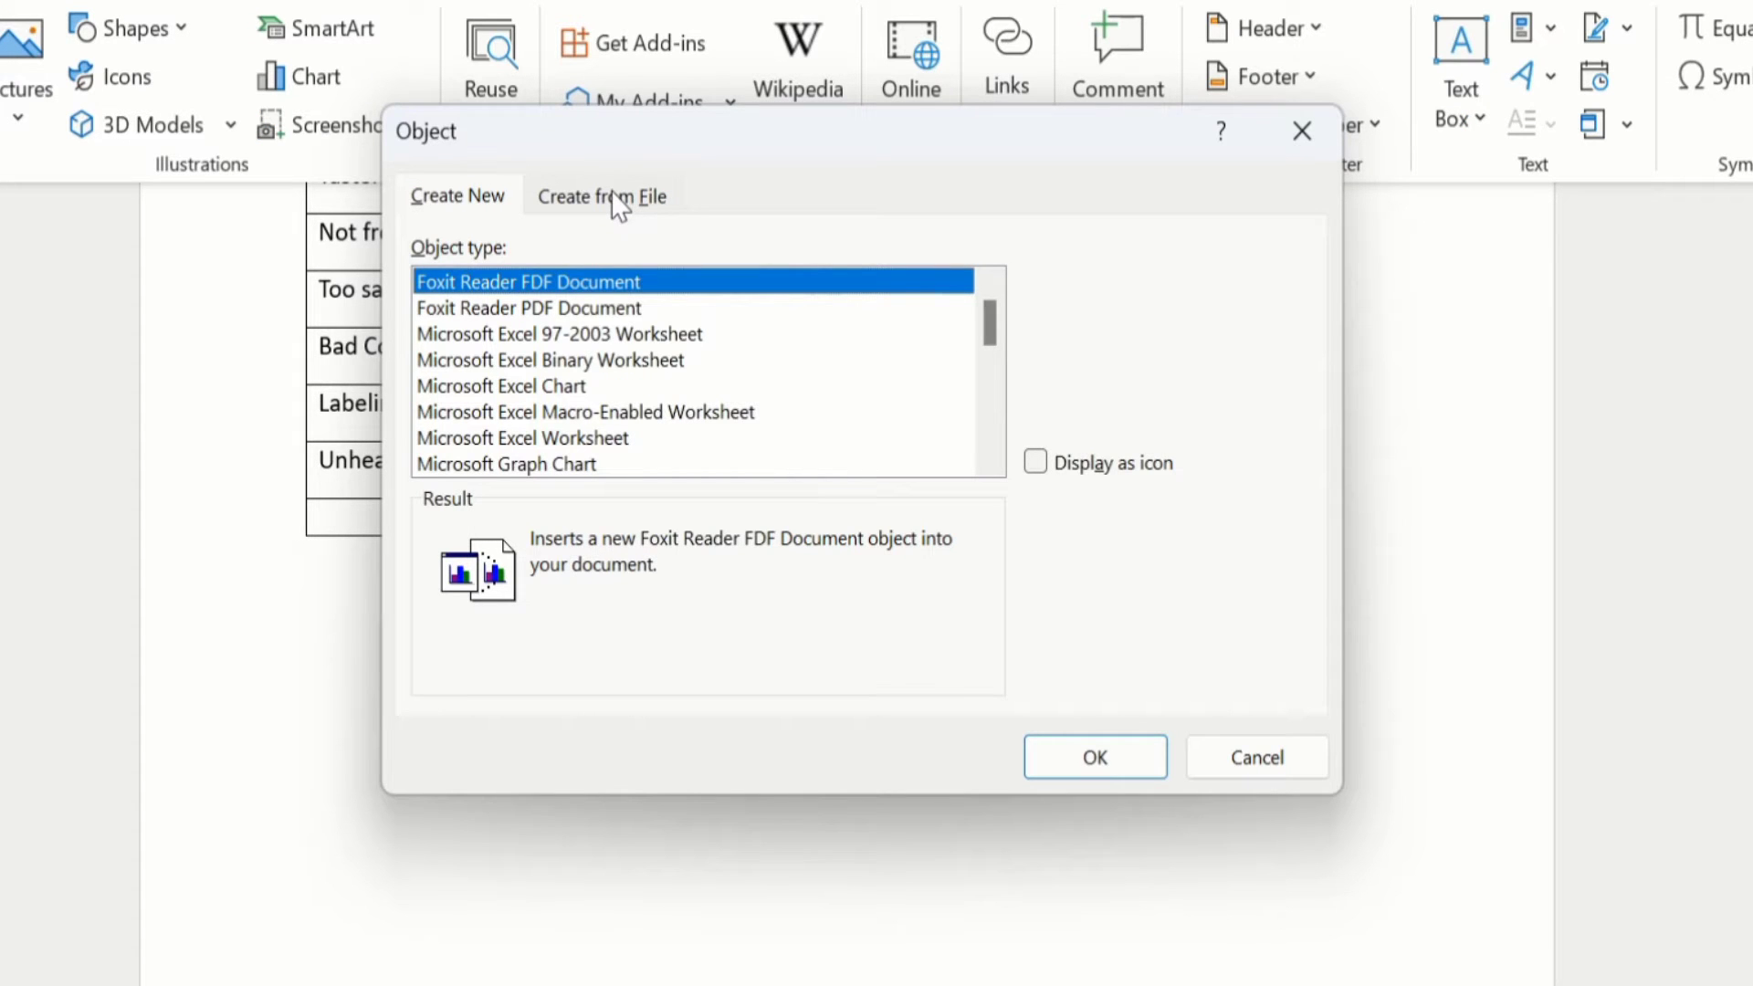
left_click(613, 195)
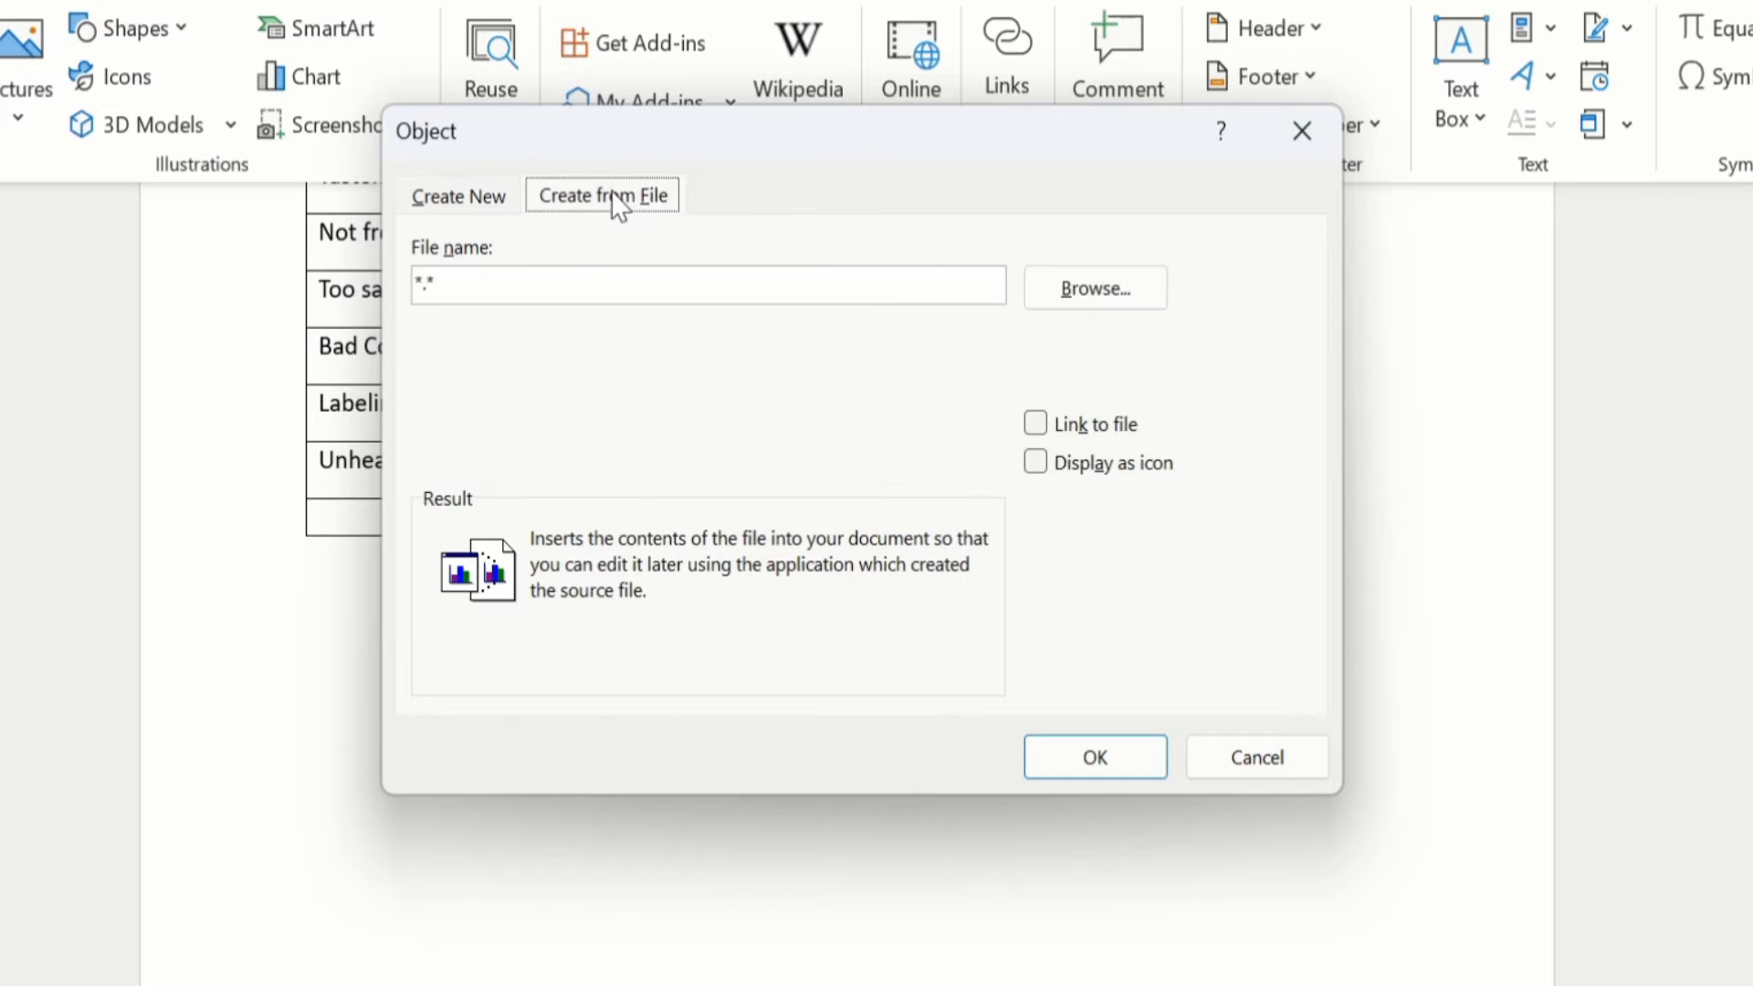
left_click(1108, 288)
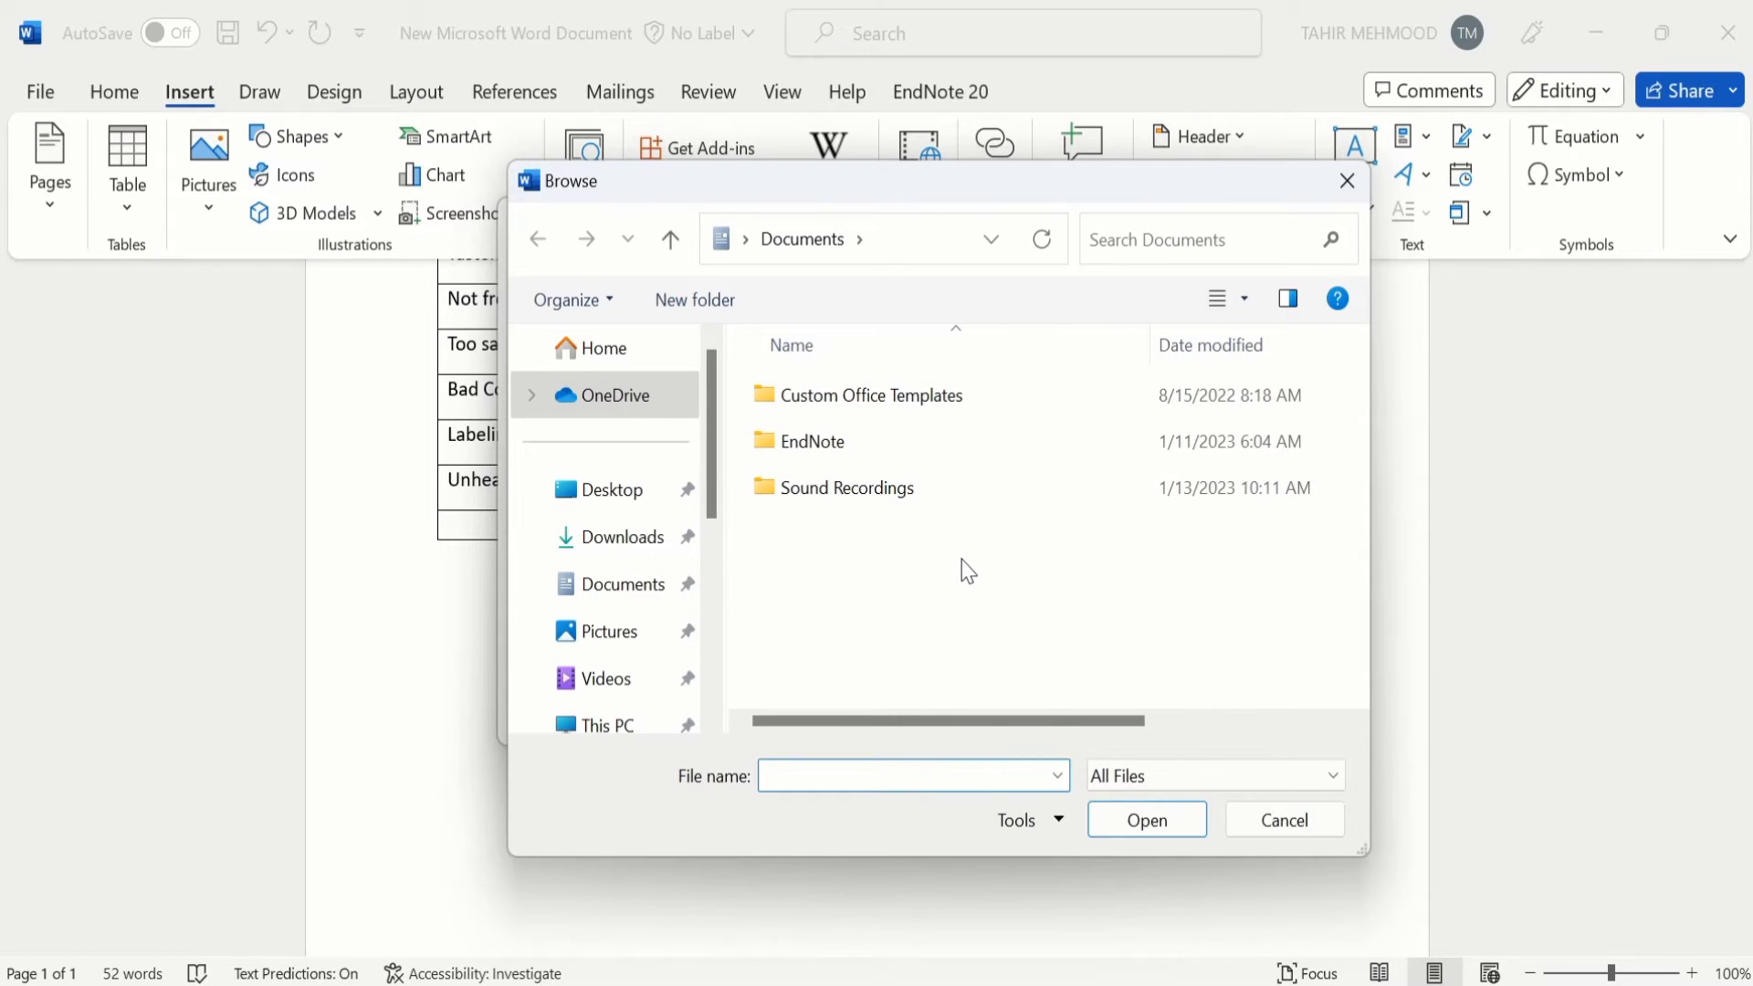
left_click(617, 497)
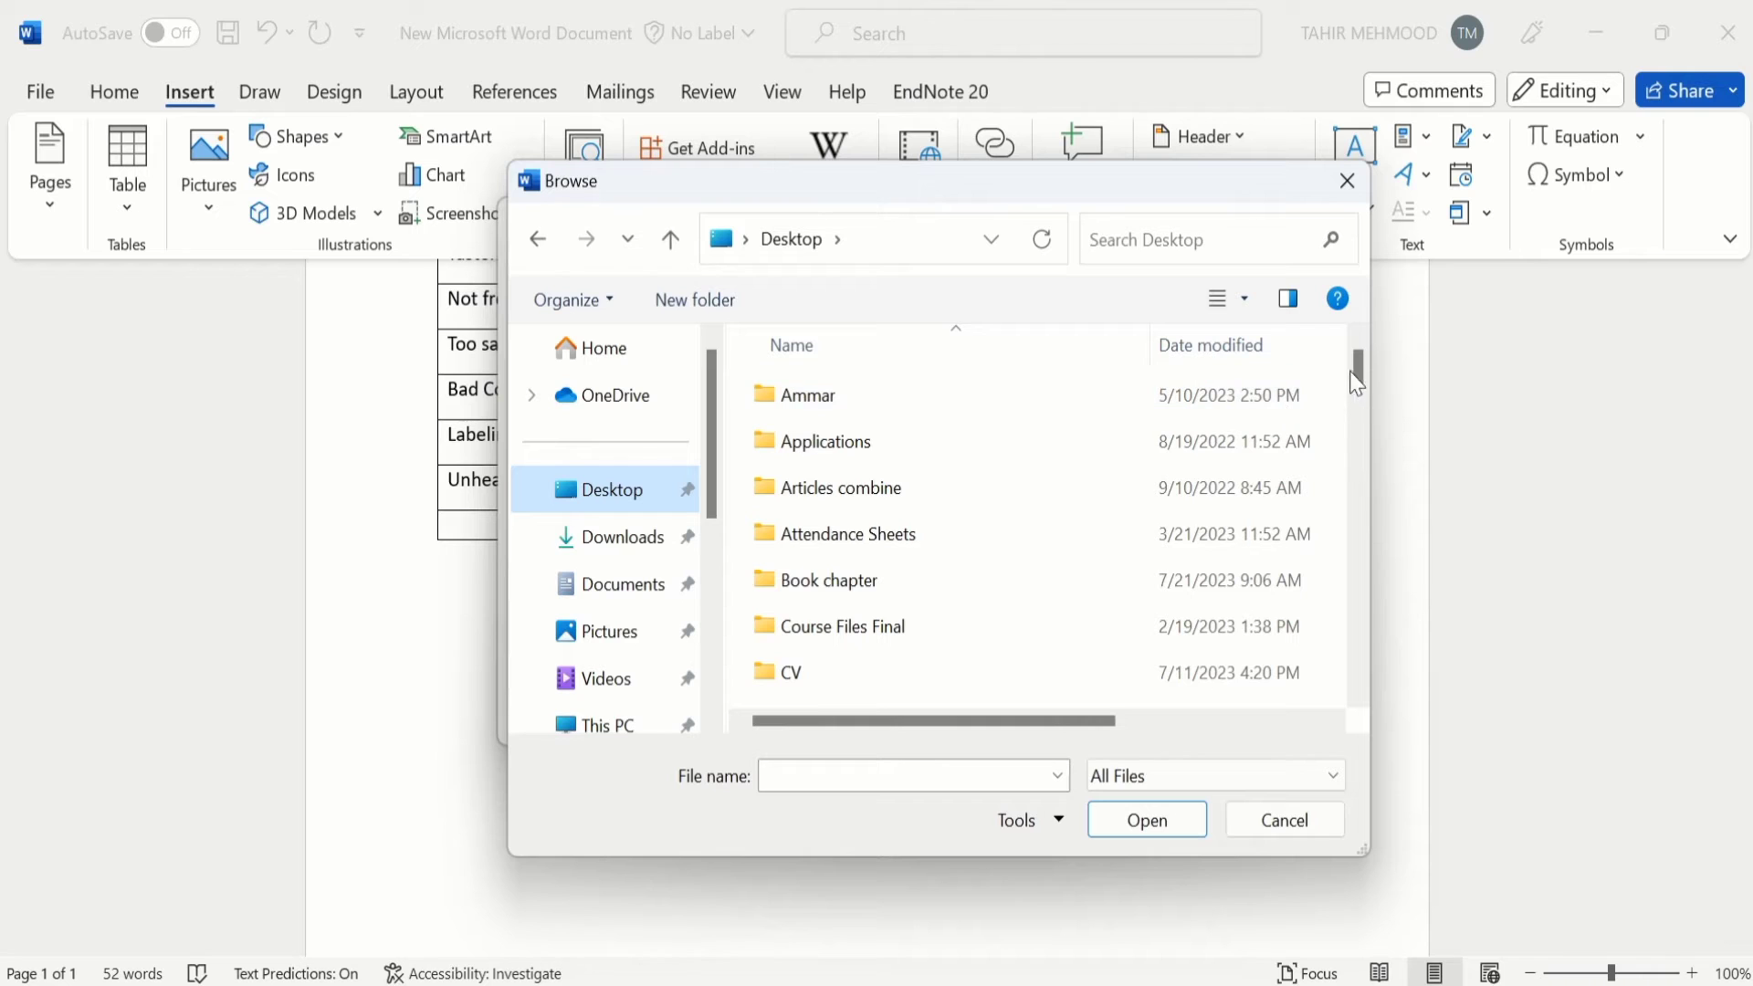
left_click_drag(1355, 366, 1361, 587)
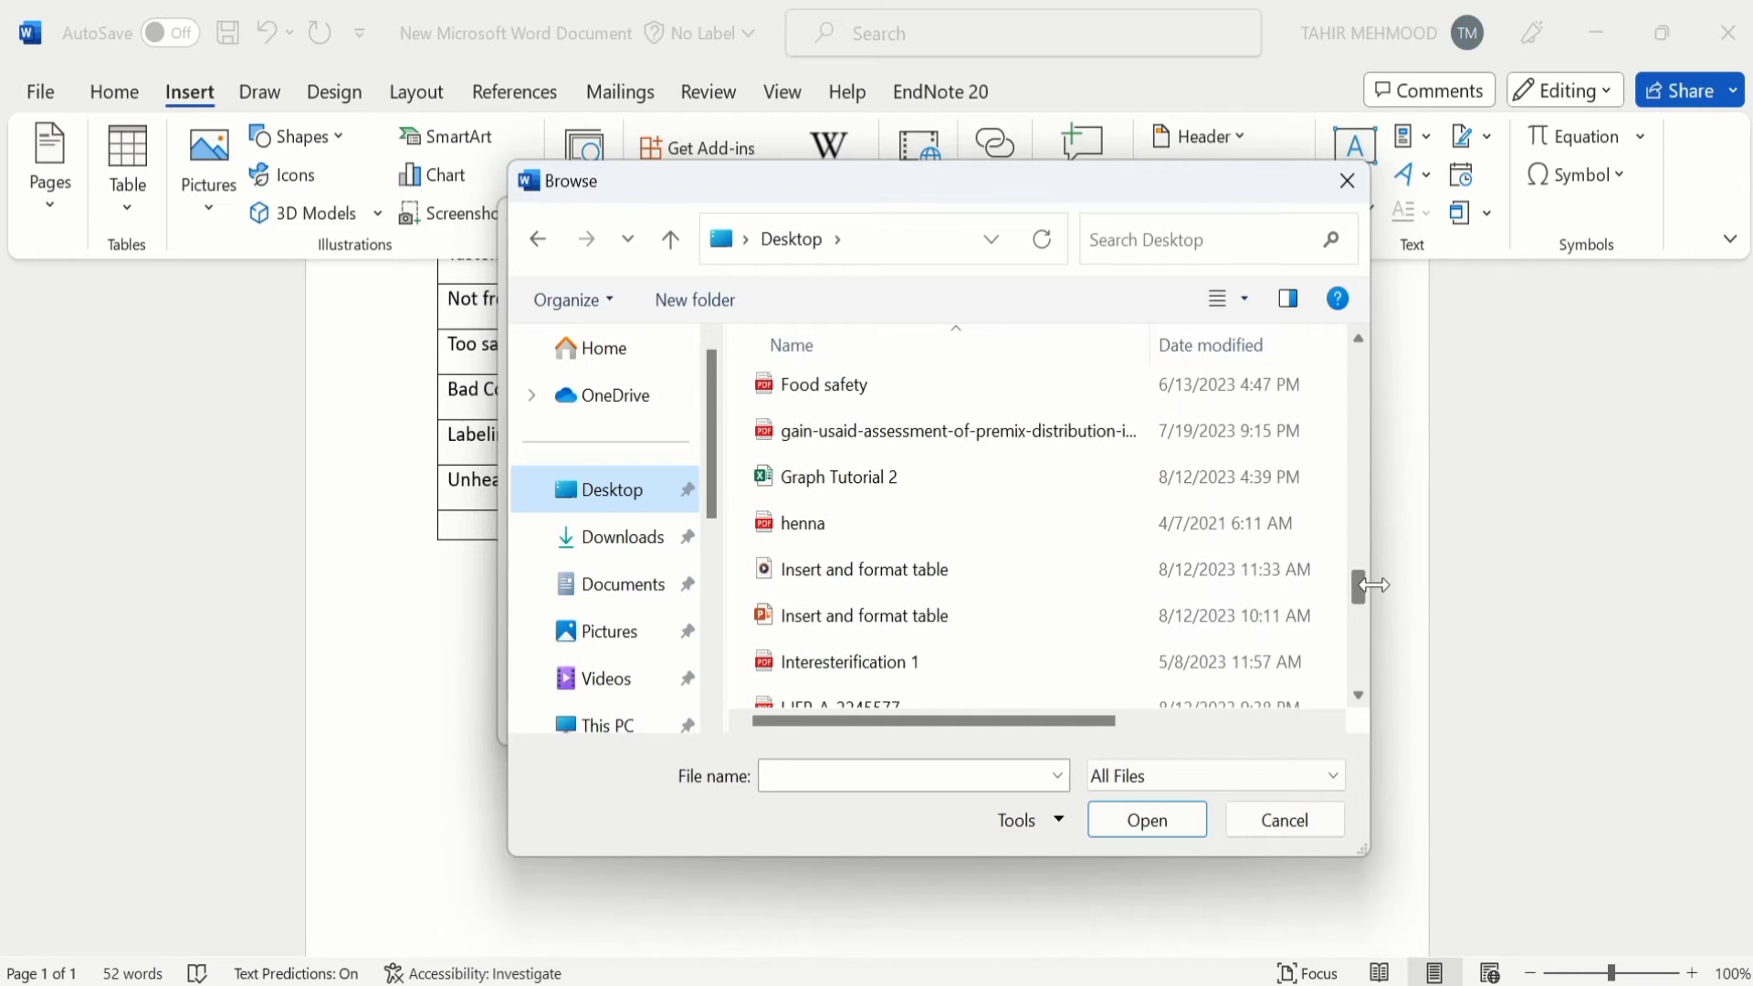
left_click(886, 479)
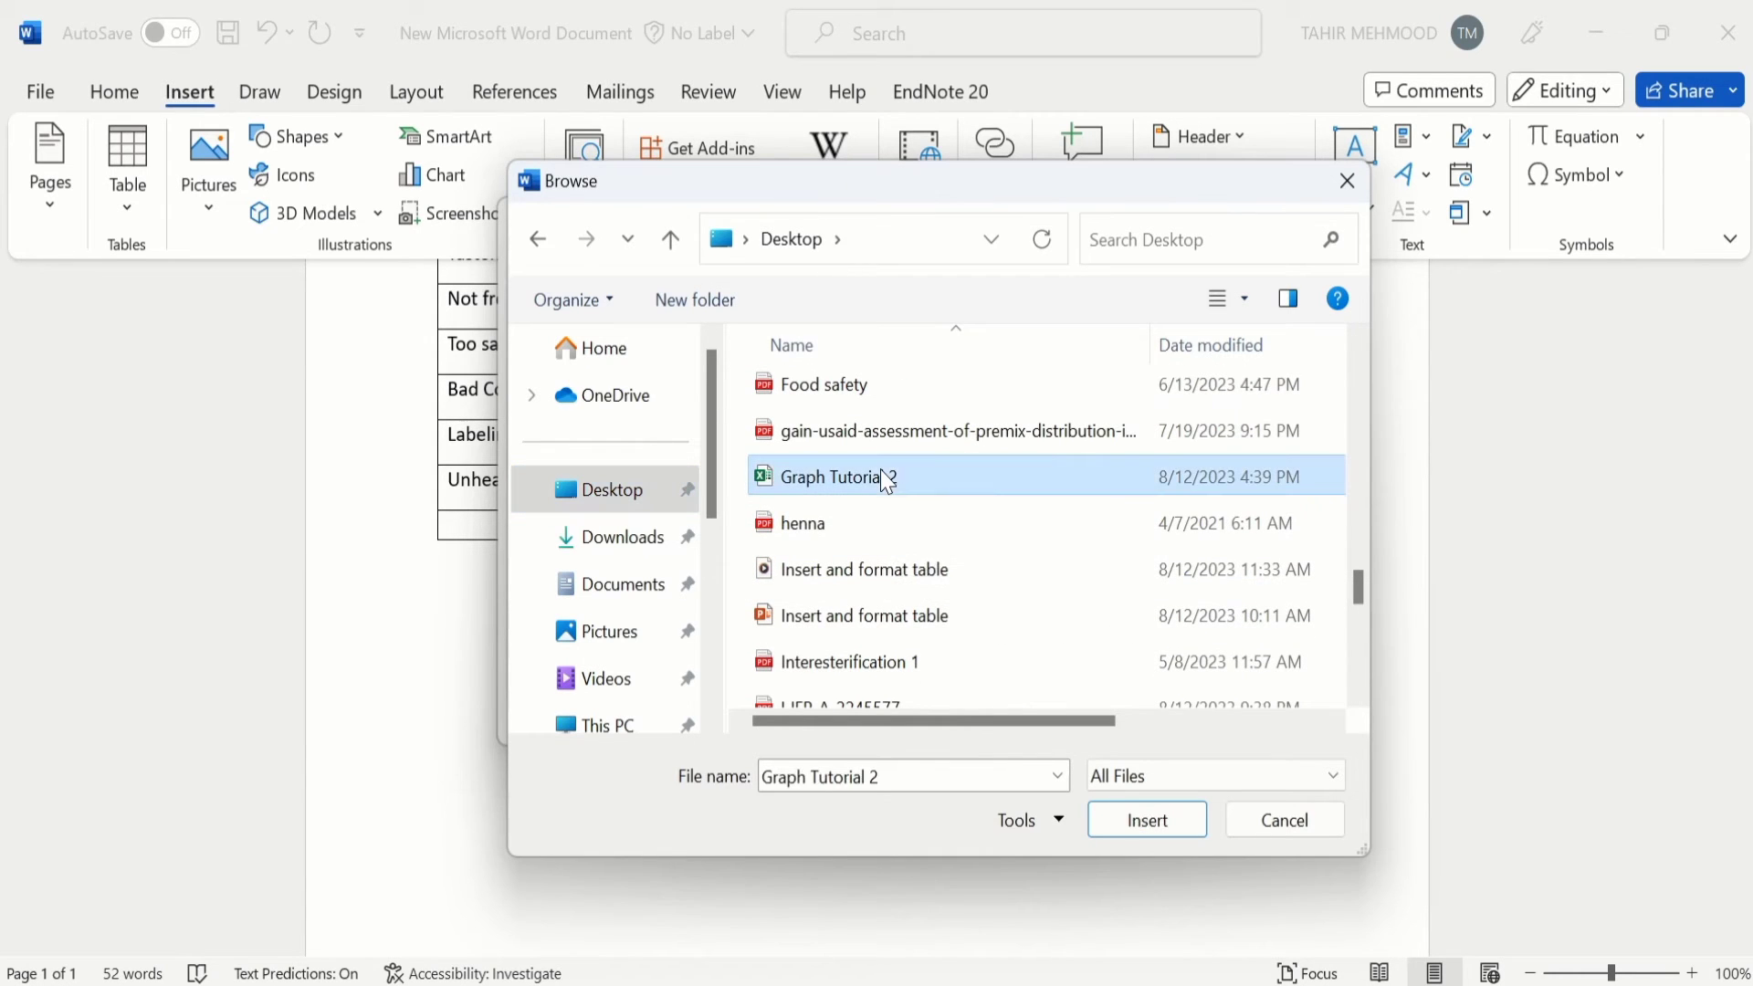
left_click(1128, 817)
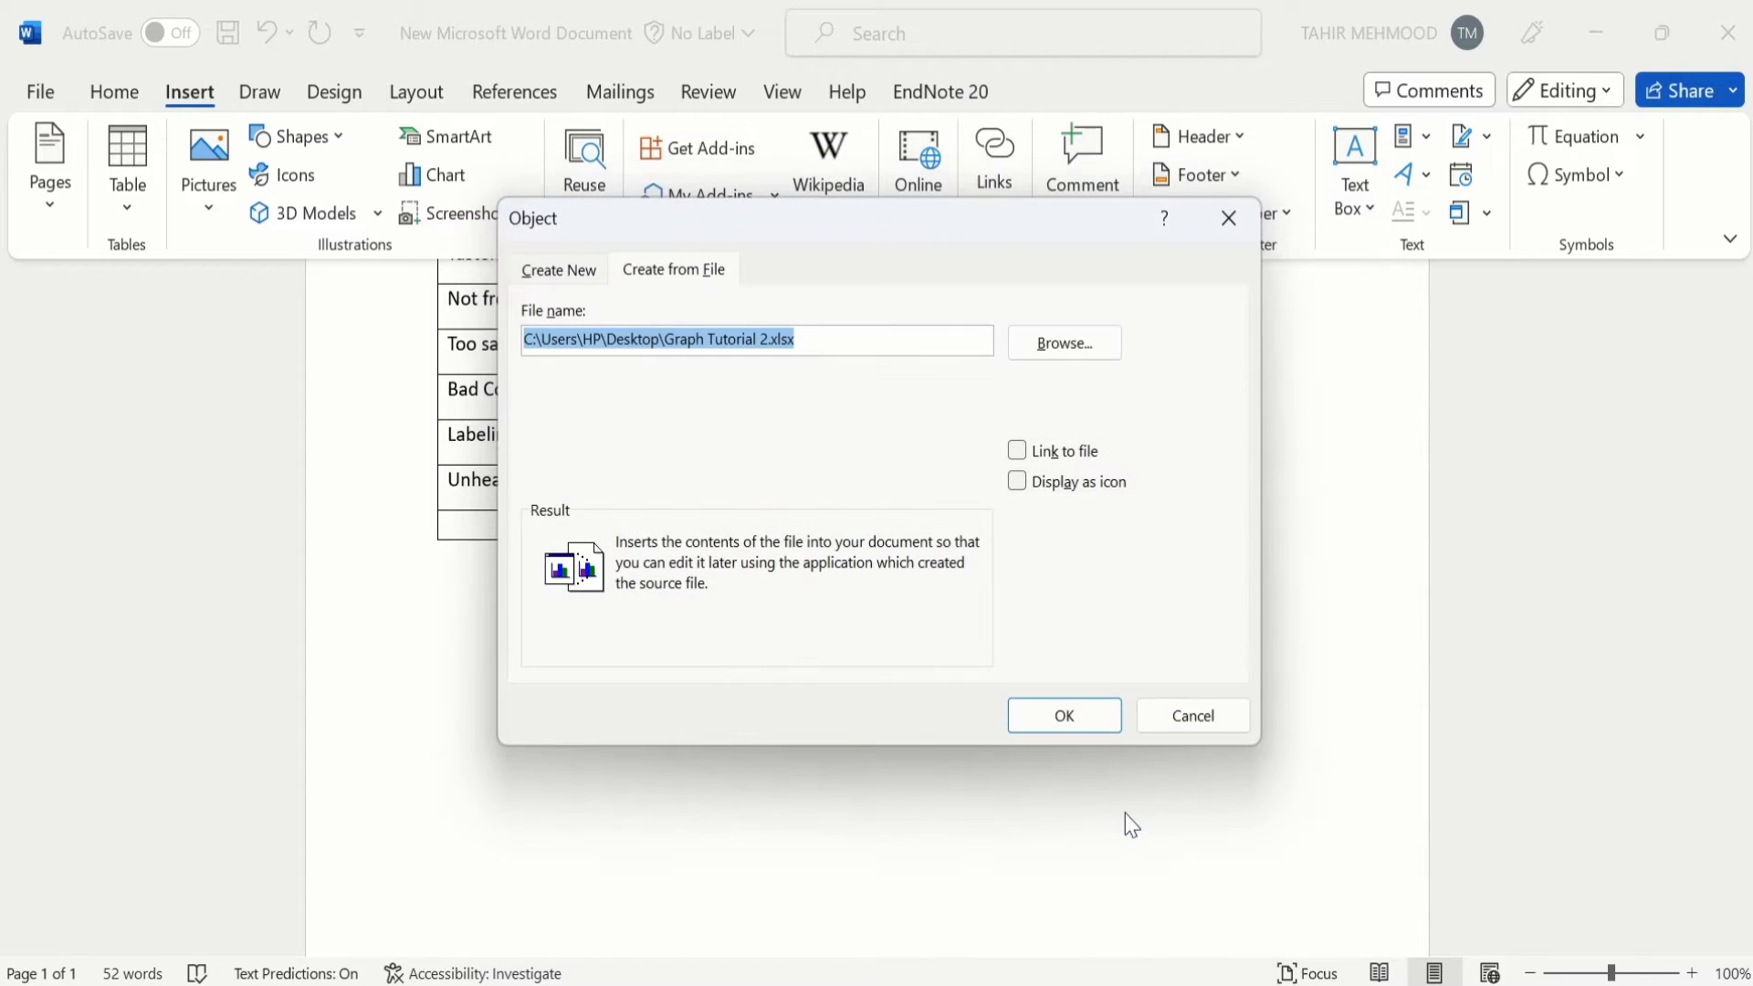
left_click(1077, 721)
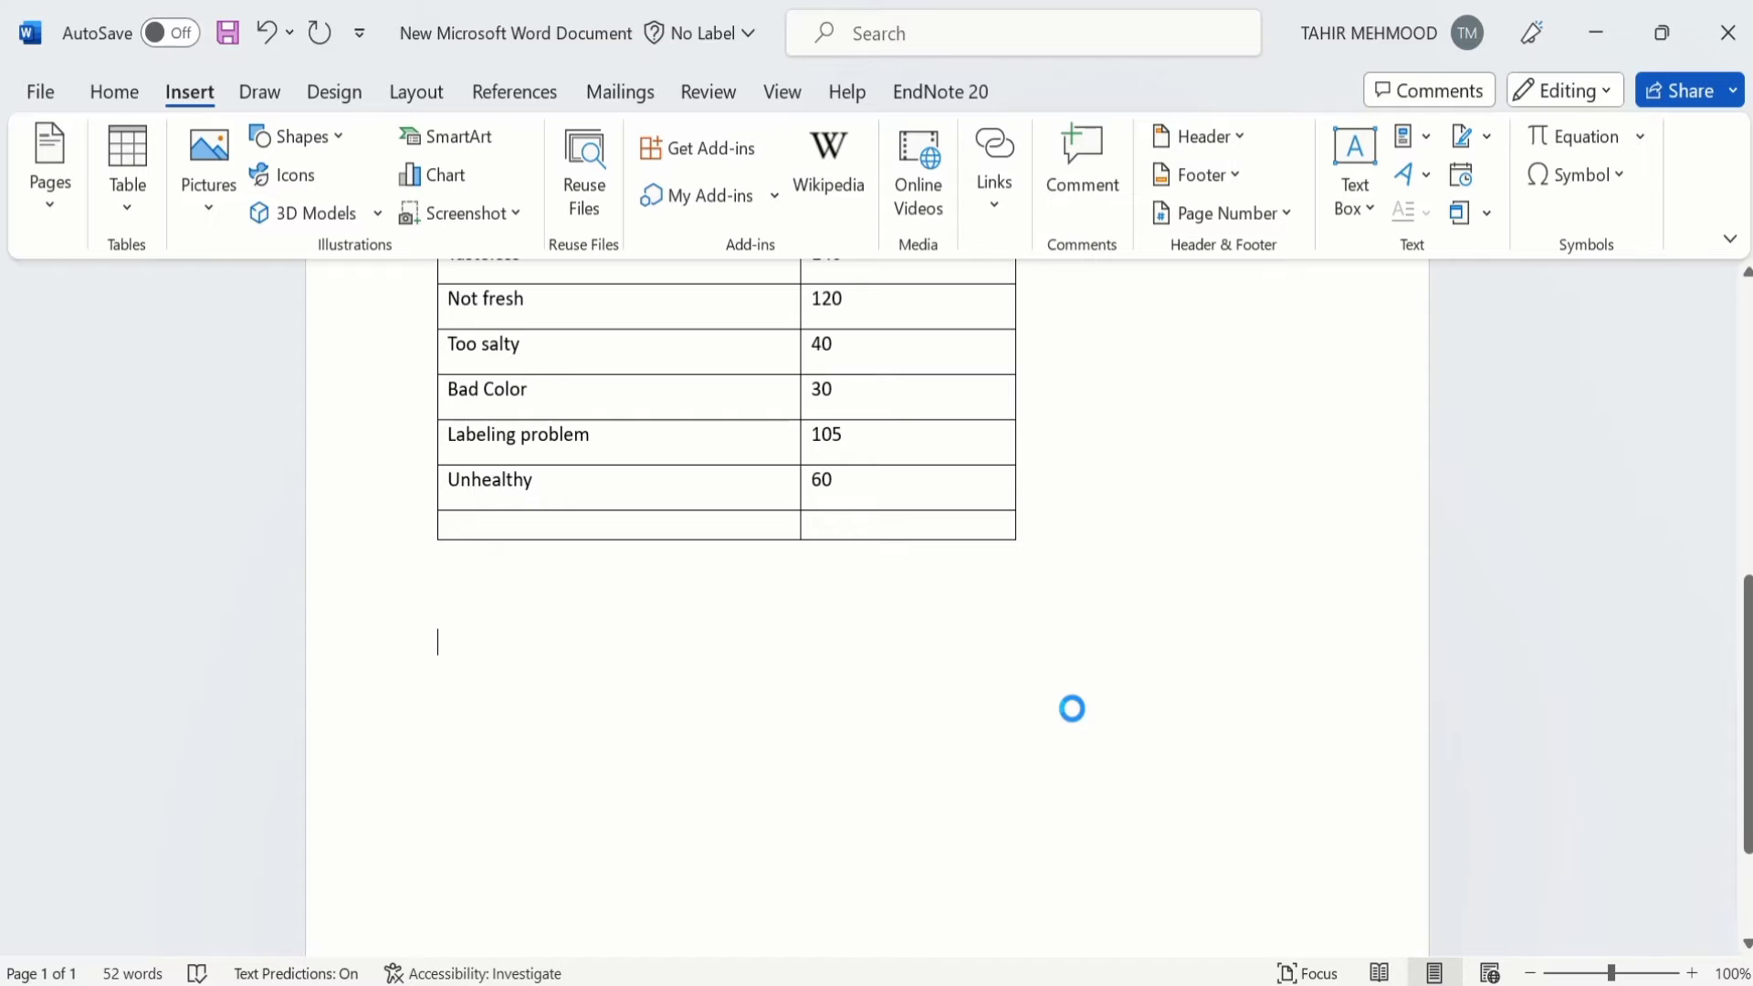
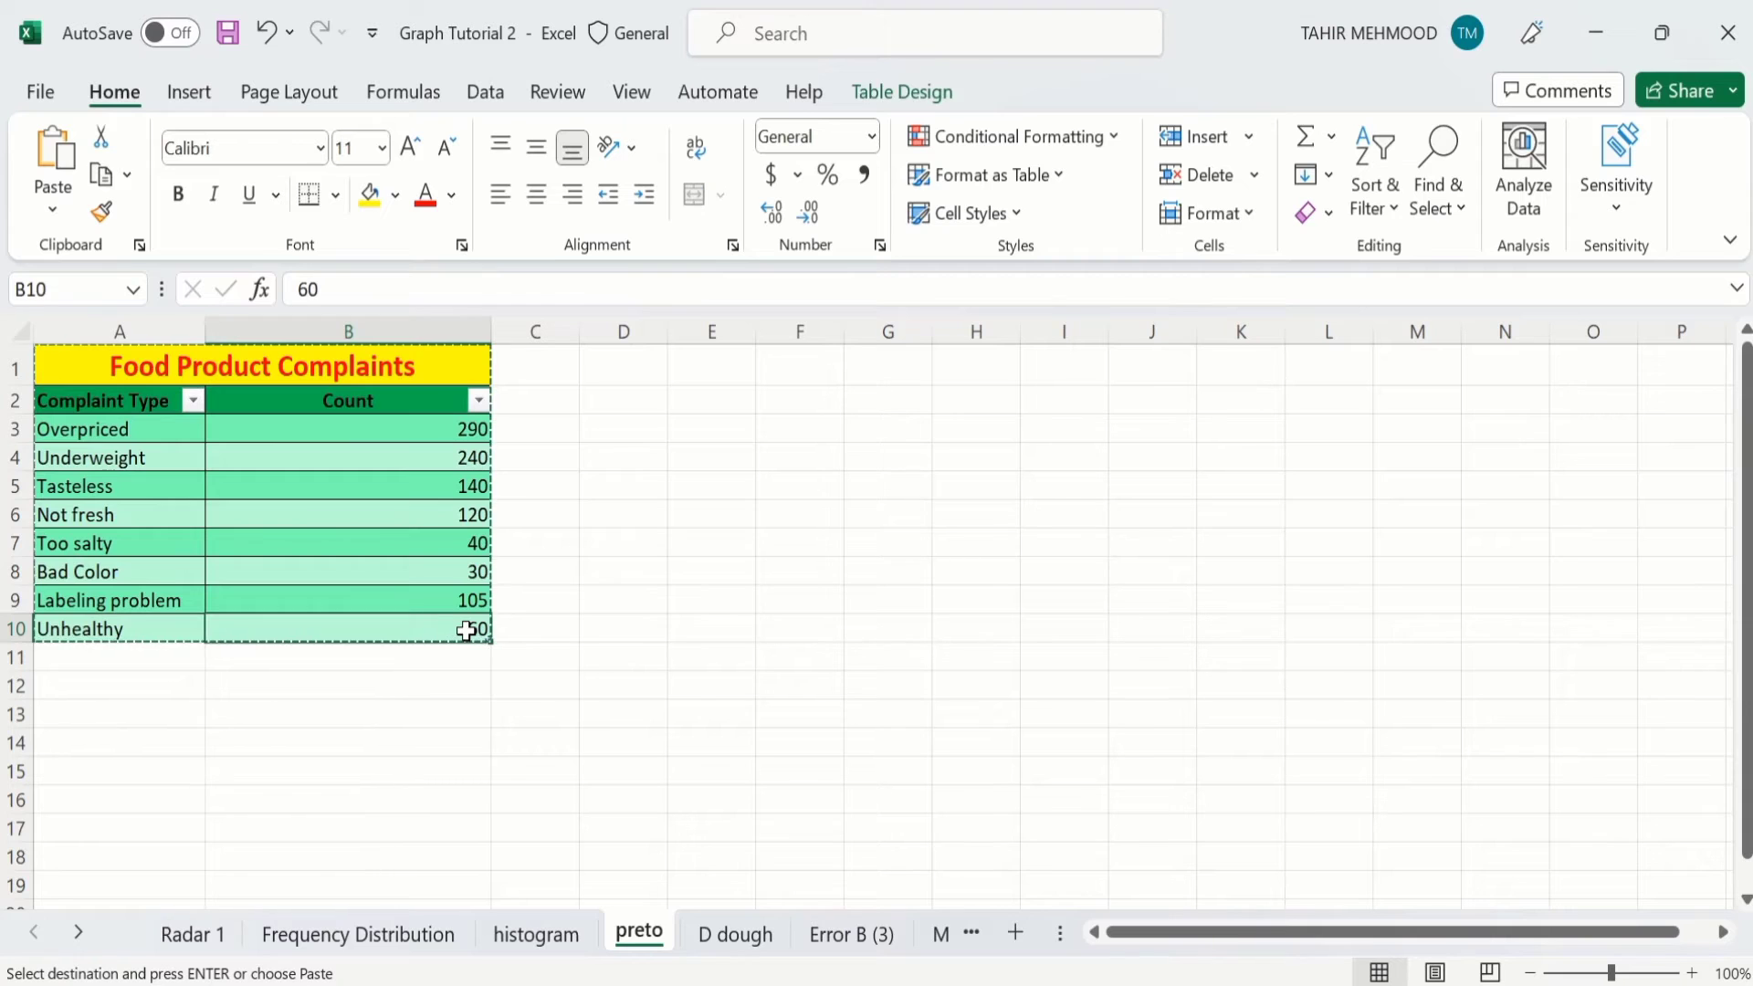
In Excel, copy the Food Product Complaints table, range A1:B10, on the preto sheet
left_click_drag(465, 630, 155, 365)
right_click(155, 365)
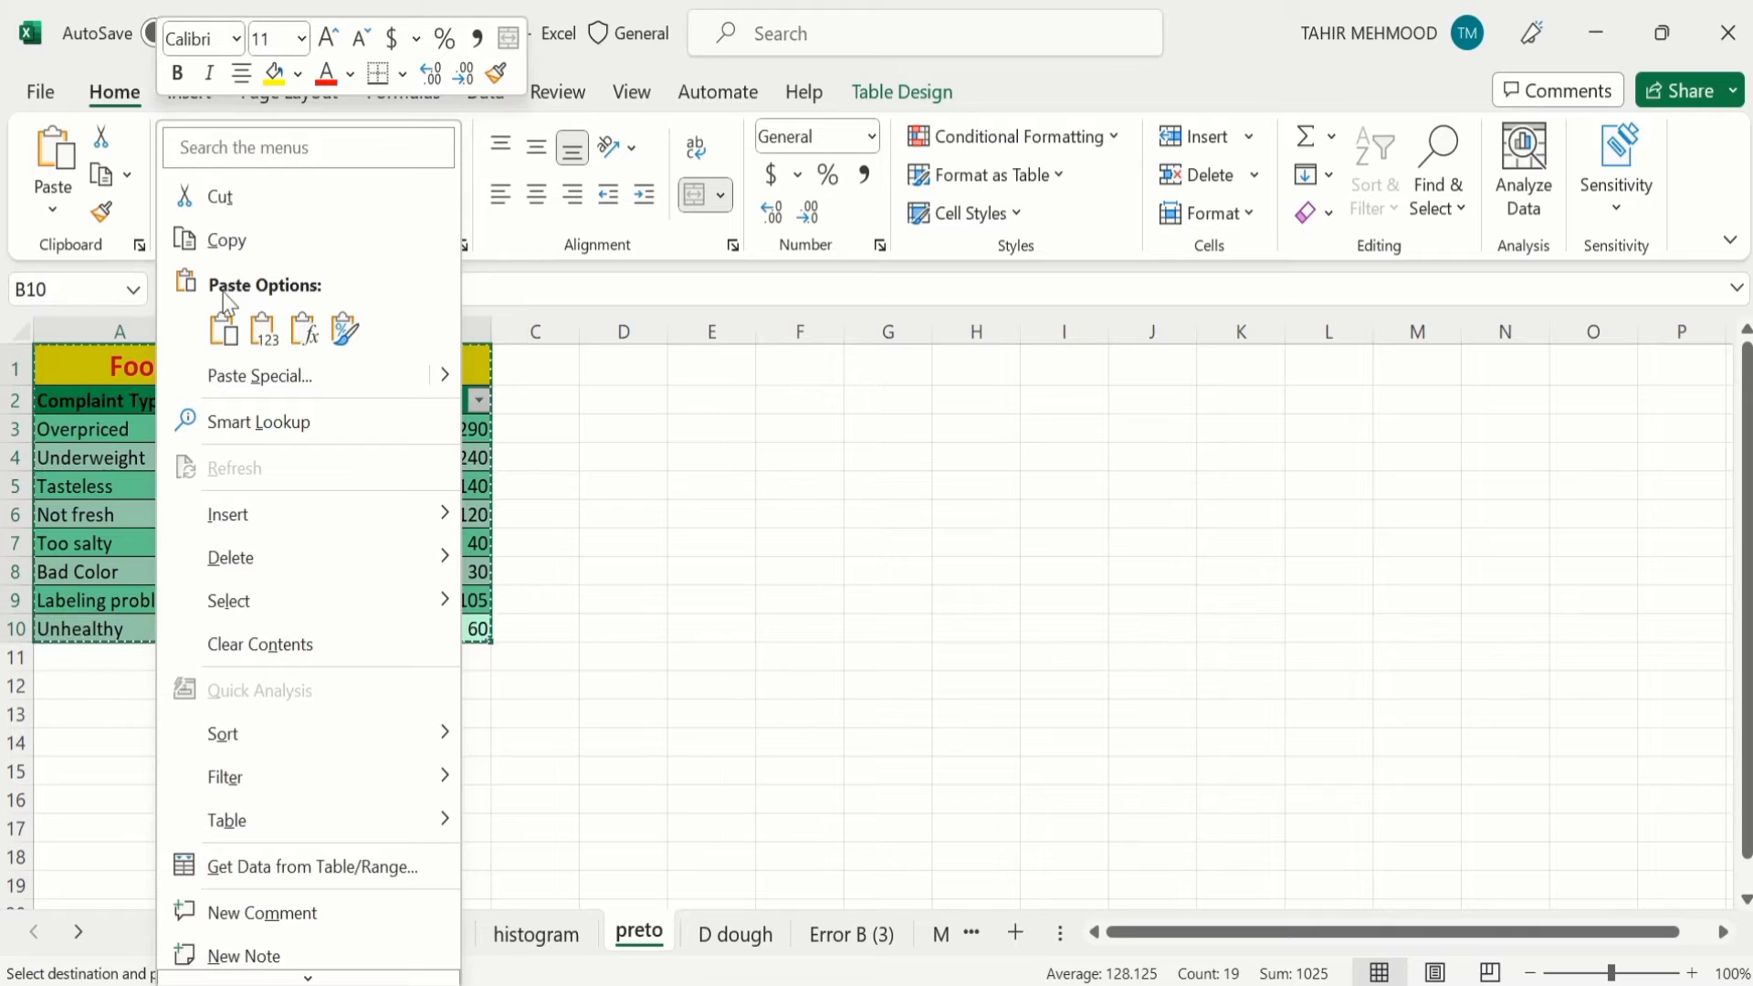
left_click(294, 239)
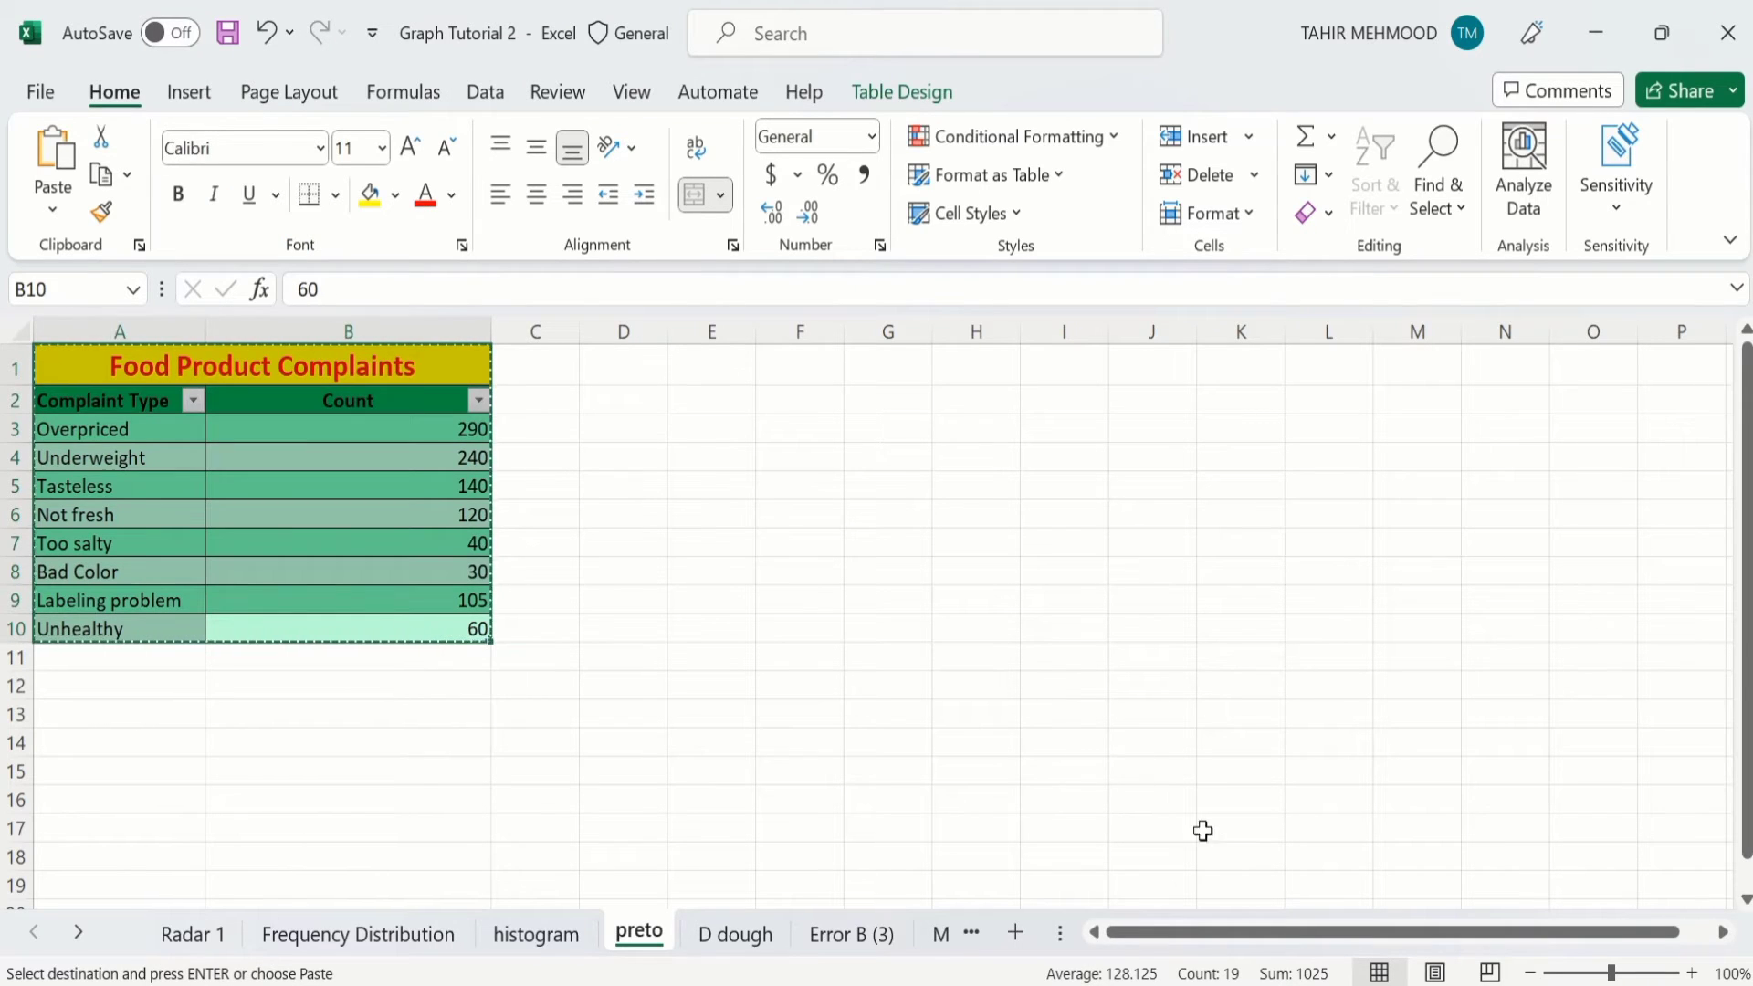
Switch to Word and paste the copied table on page 2 as a linked Microsoft Excel Worksheet Object using Paste Special
key("alt+Tab")
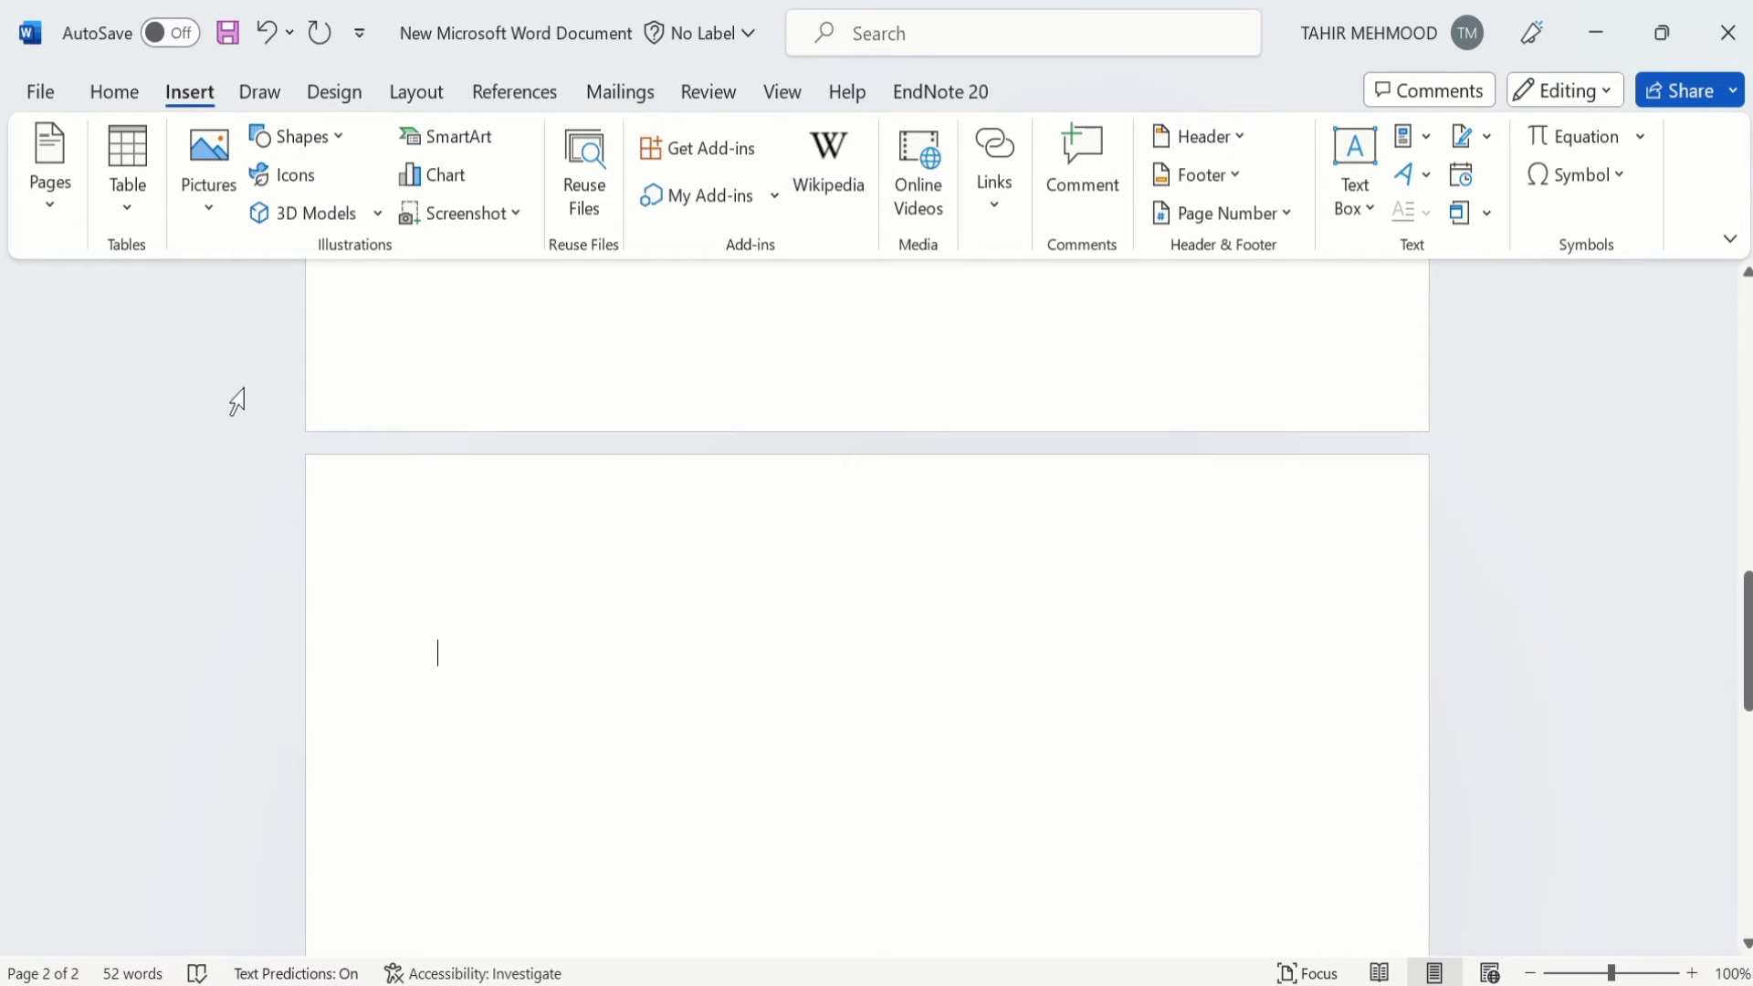
left_click(115, 92)
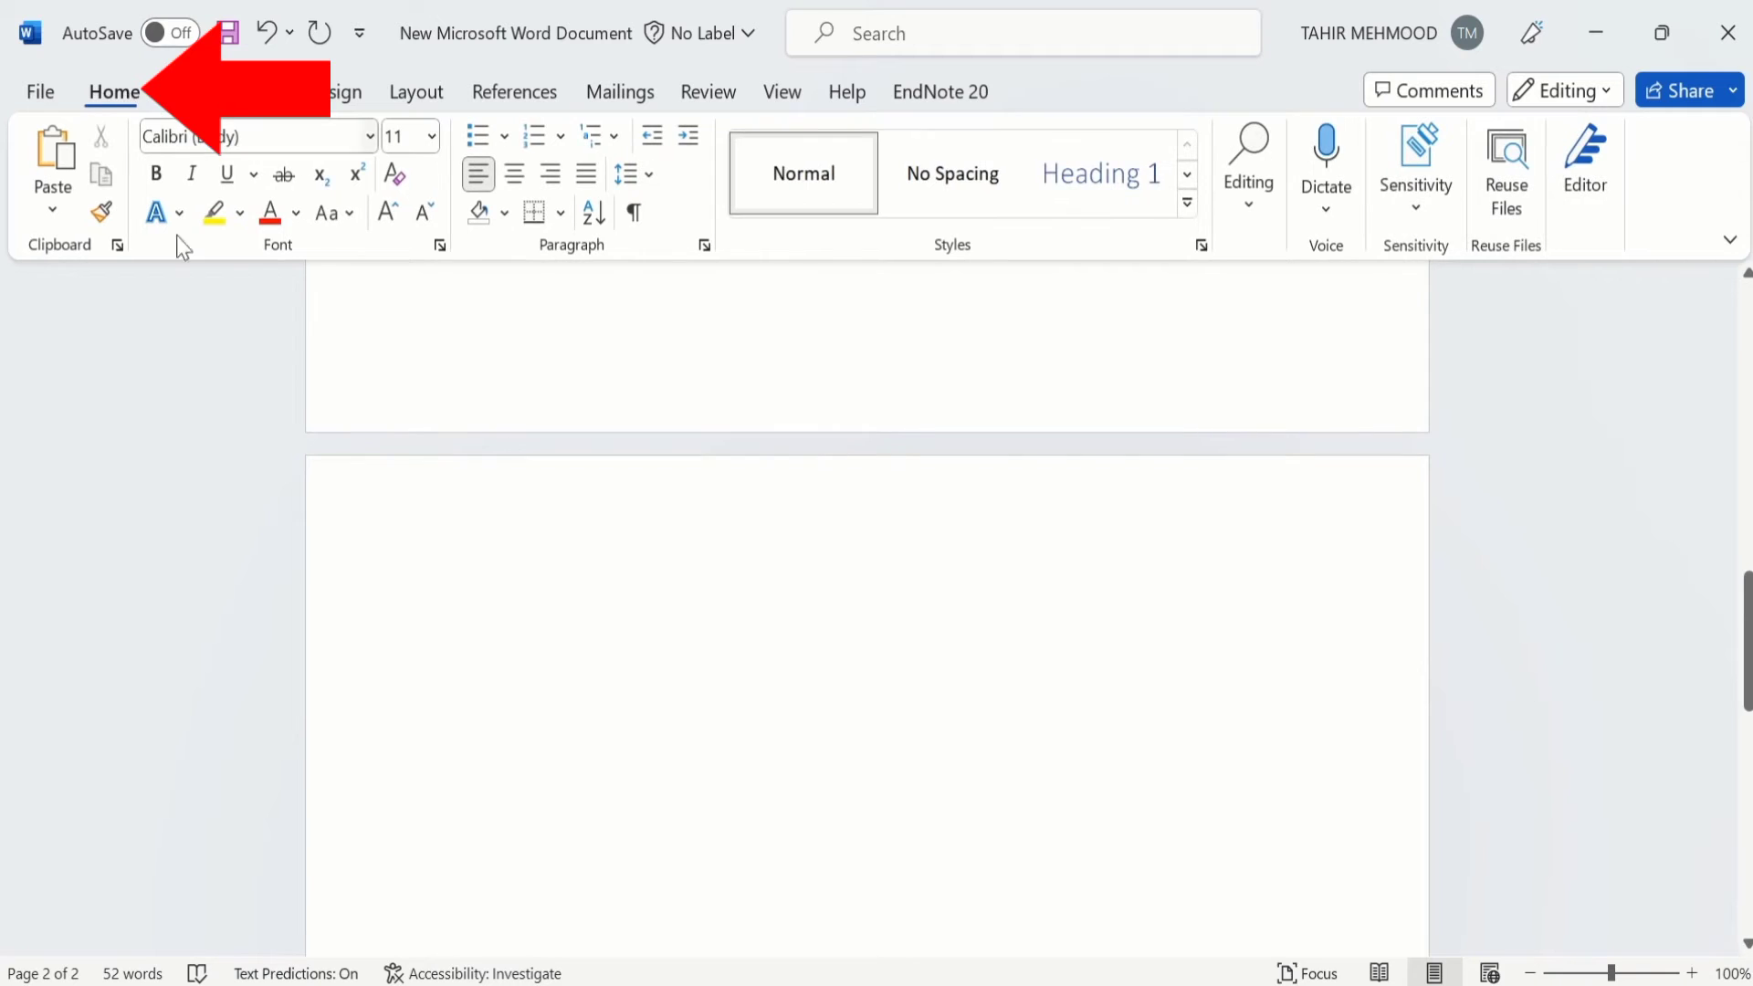
left_click(53, 217)
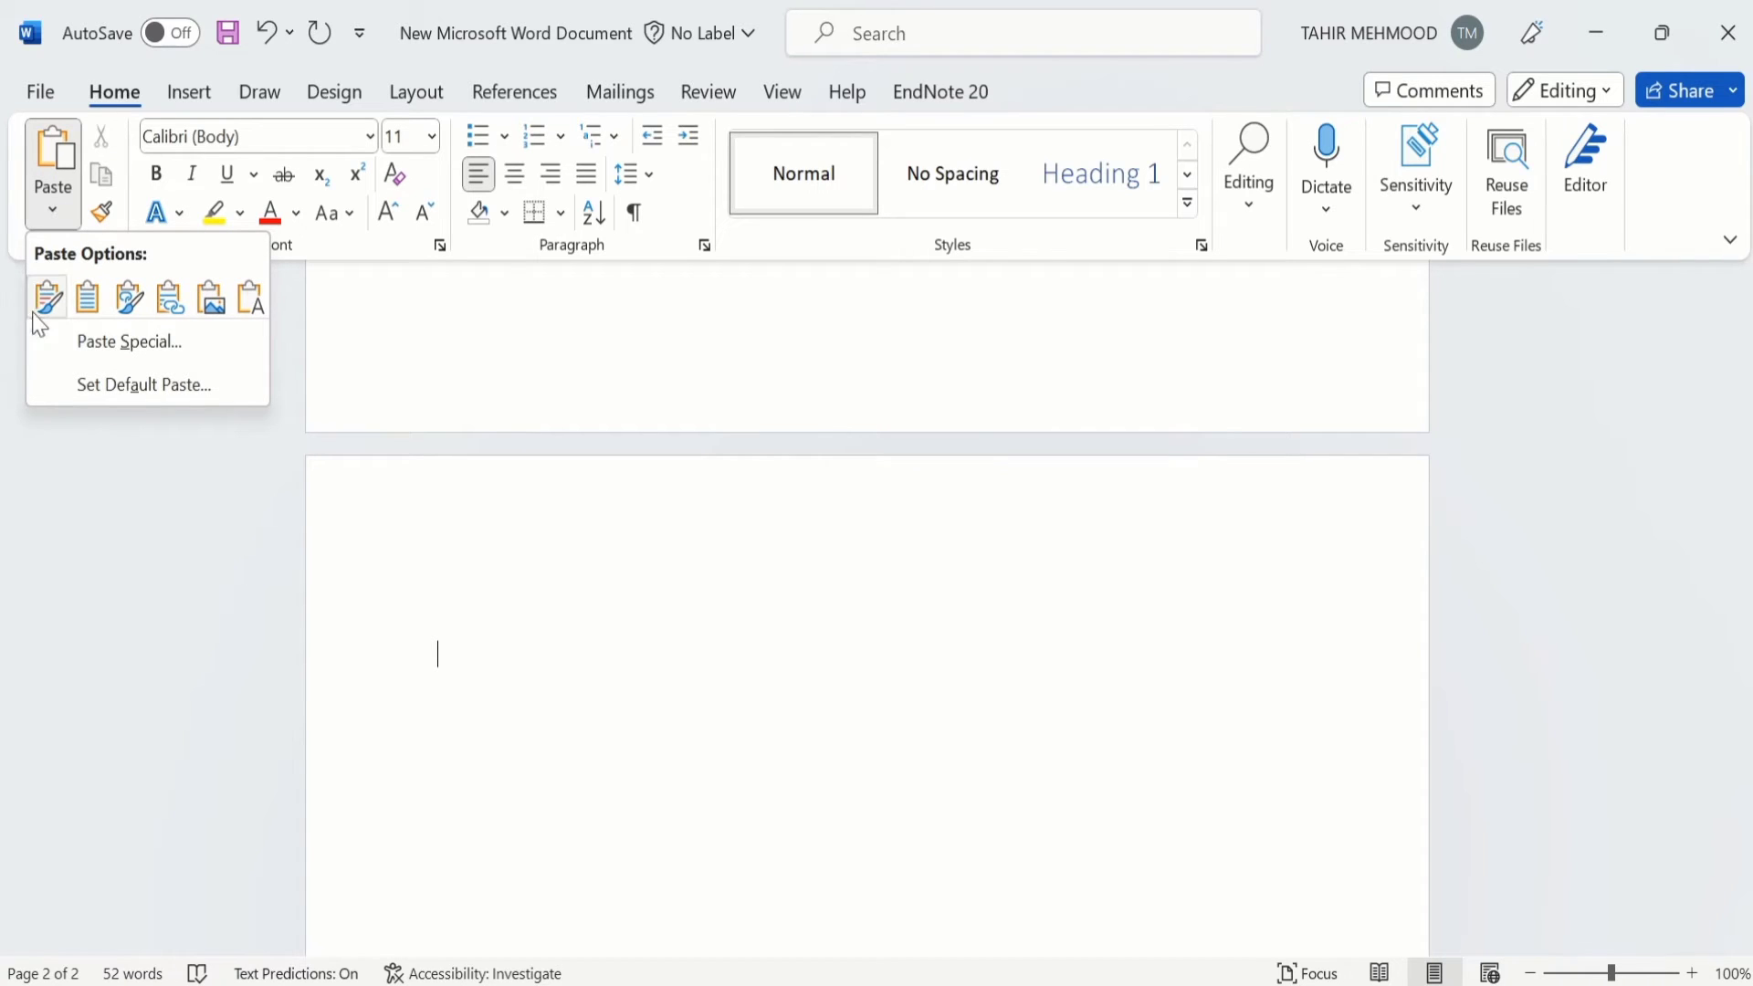
left_click(144, 344)
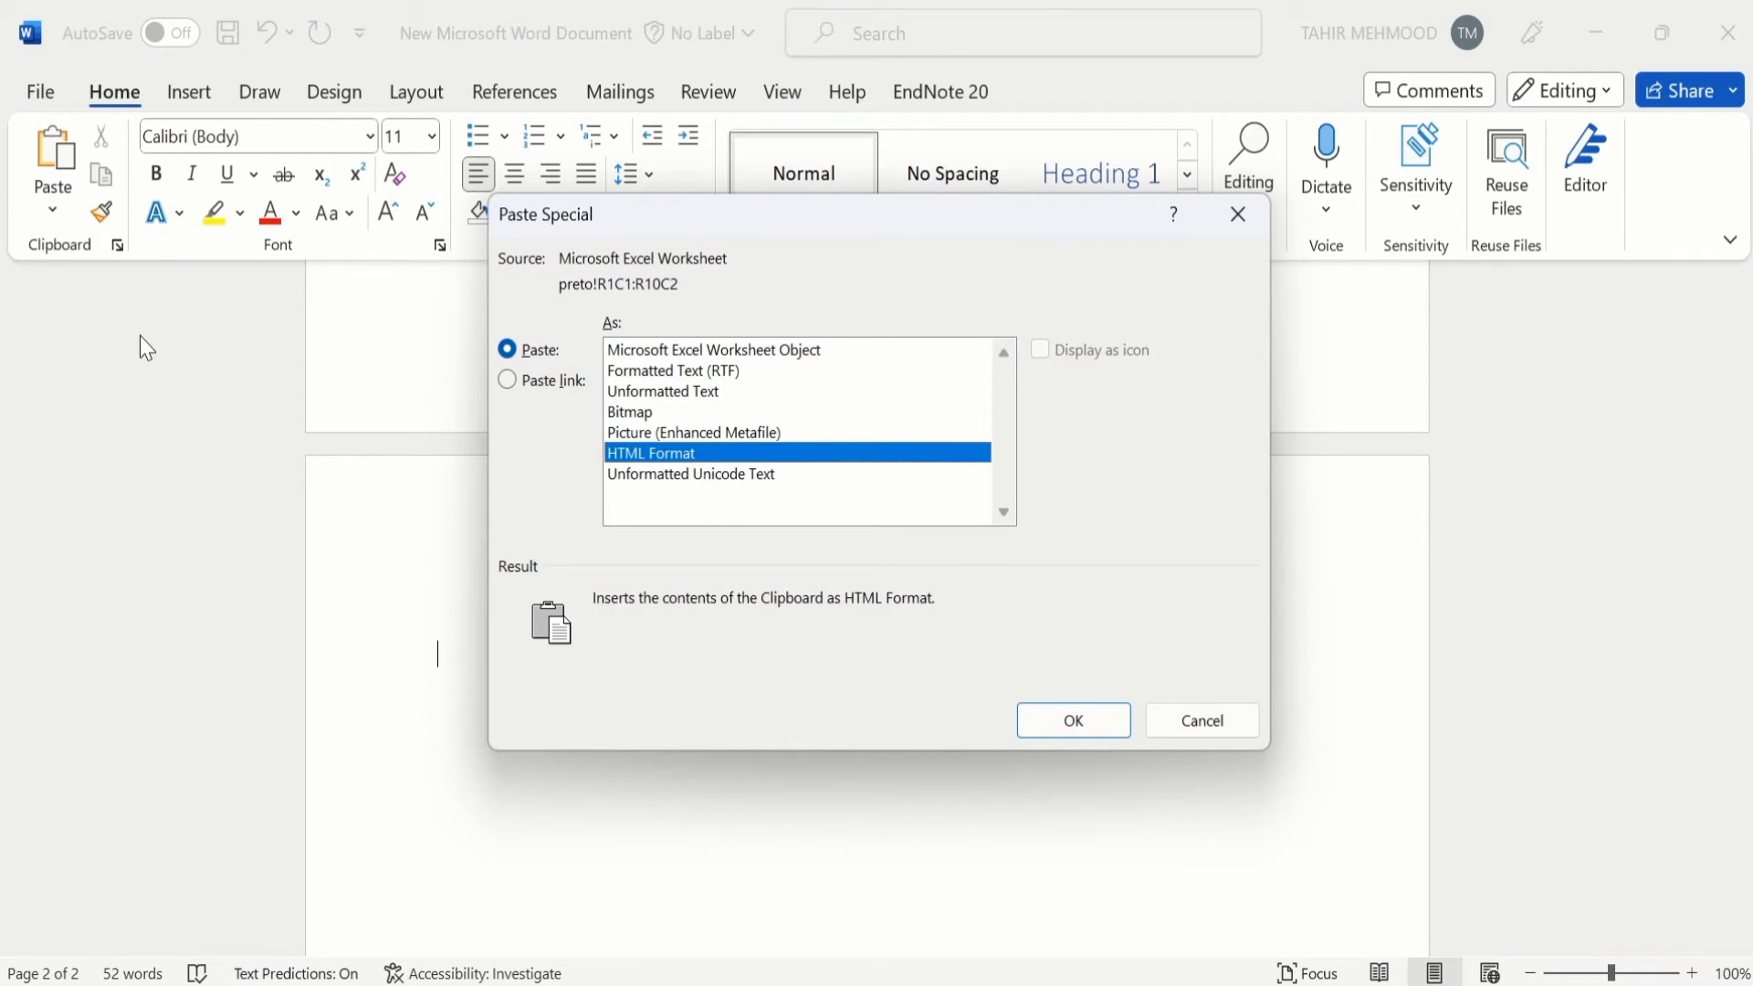
left_click(507, 382)
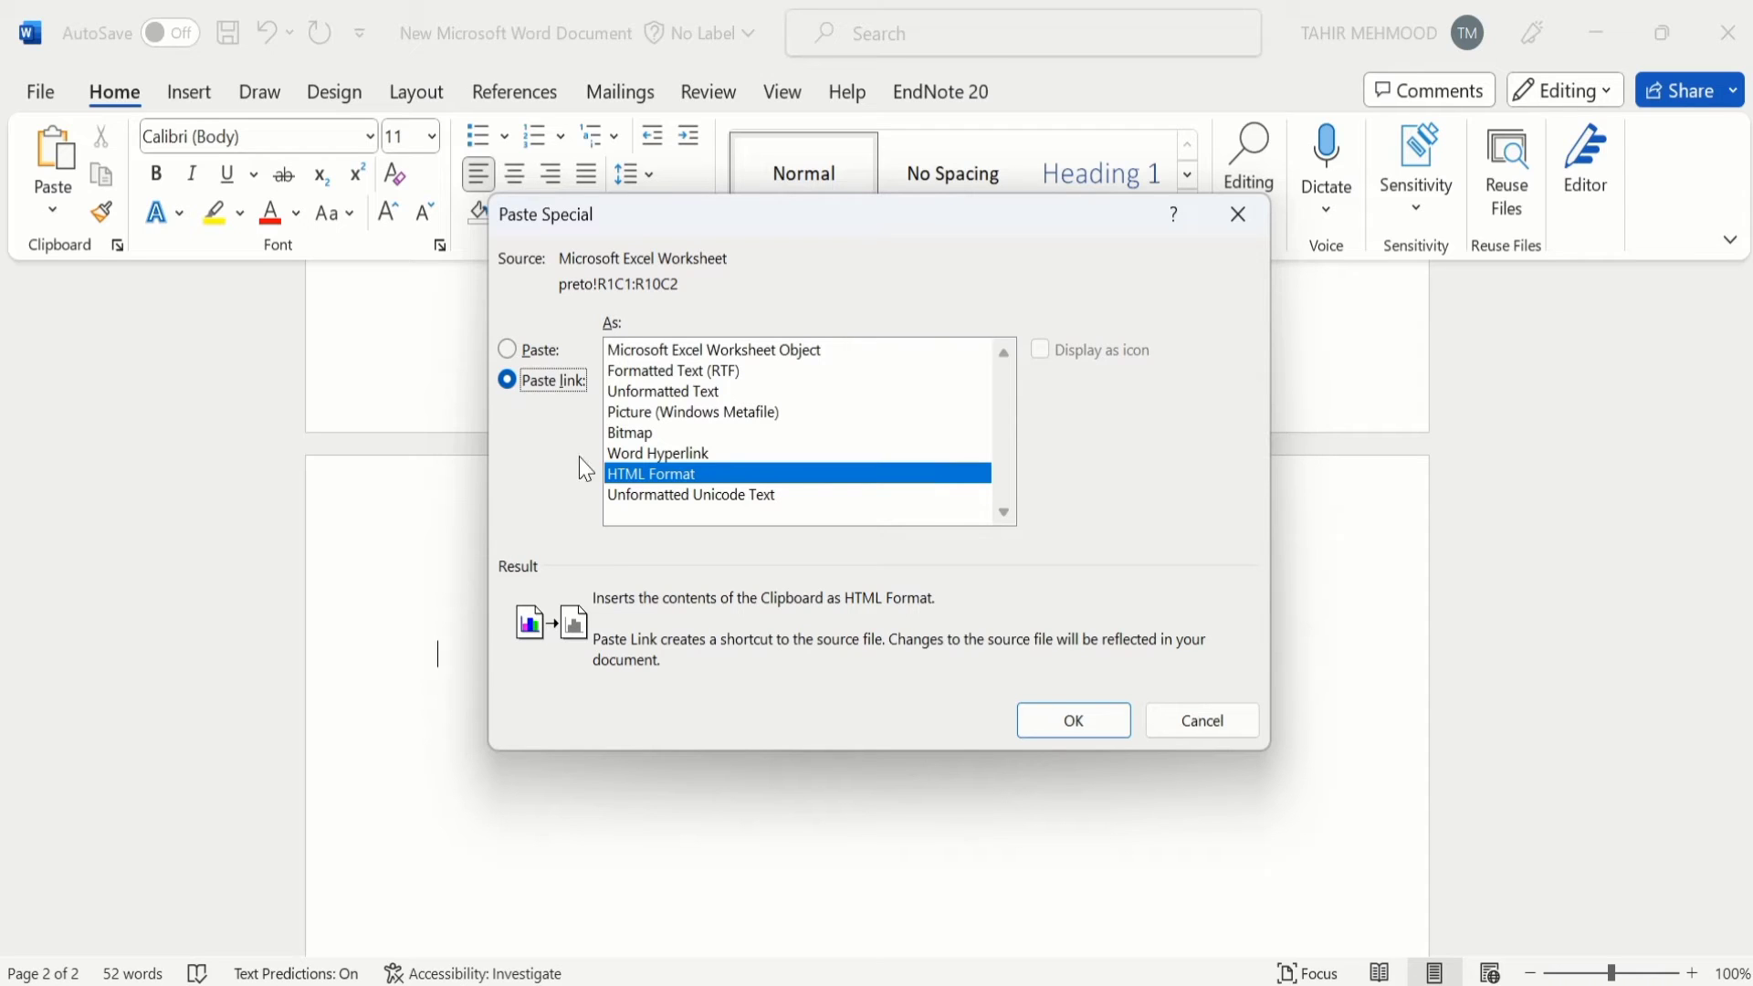
left_click(739, 352)
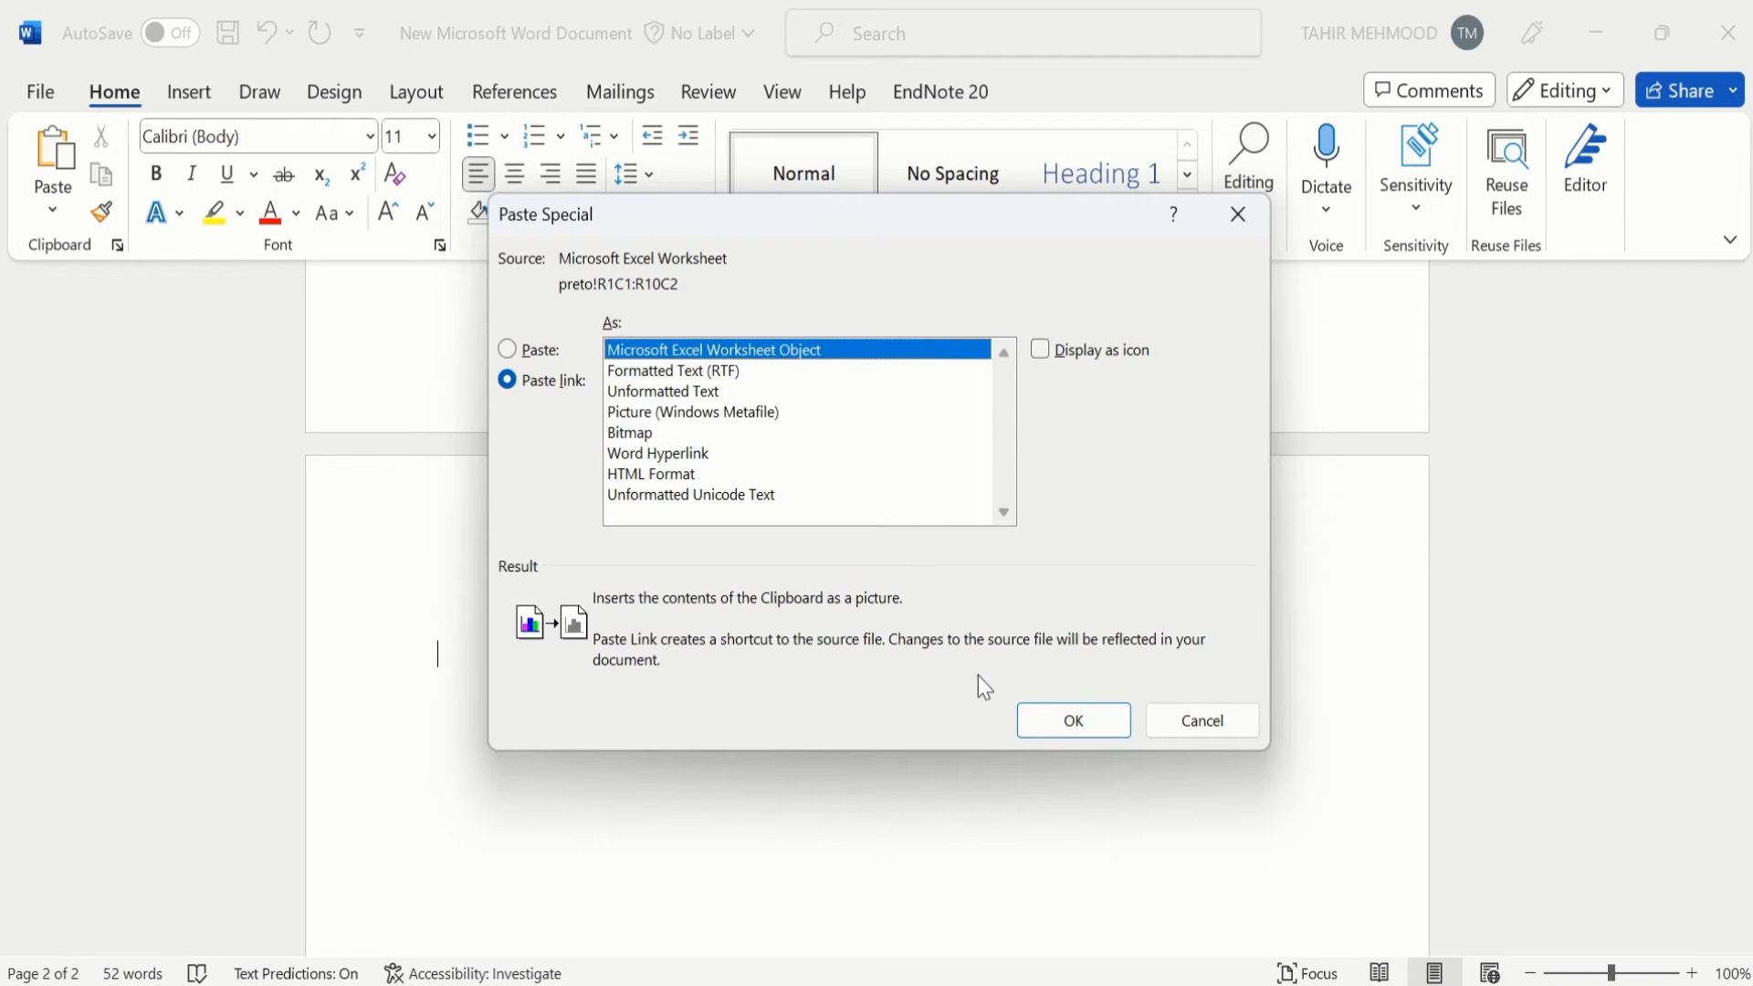
left_click(1062, 722)
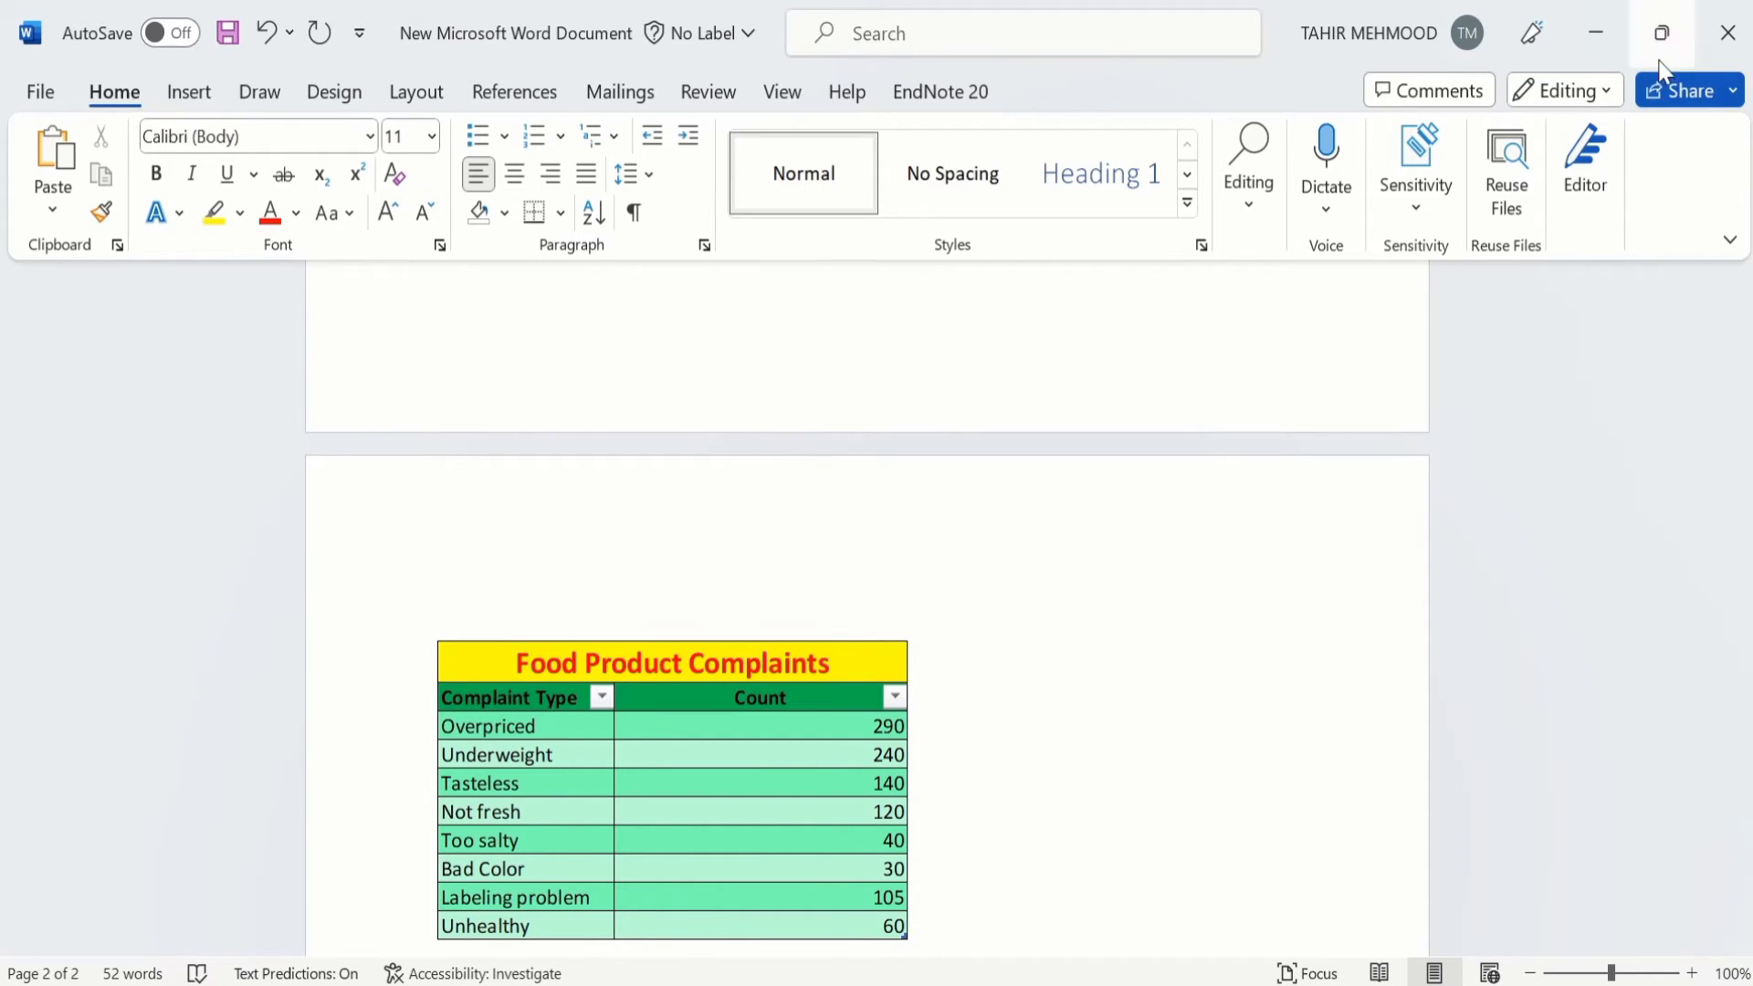
Arrange the Word and Excel windows side by side so the linked table and its source are both visible
mouse_move(1654, 40)
left_click(1488, 132)
left_click(1127, 348)
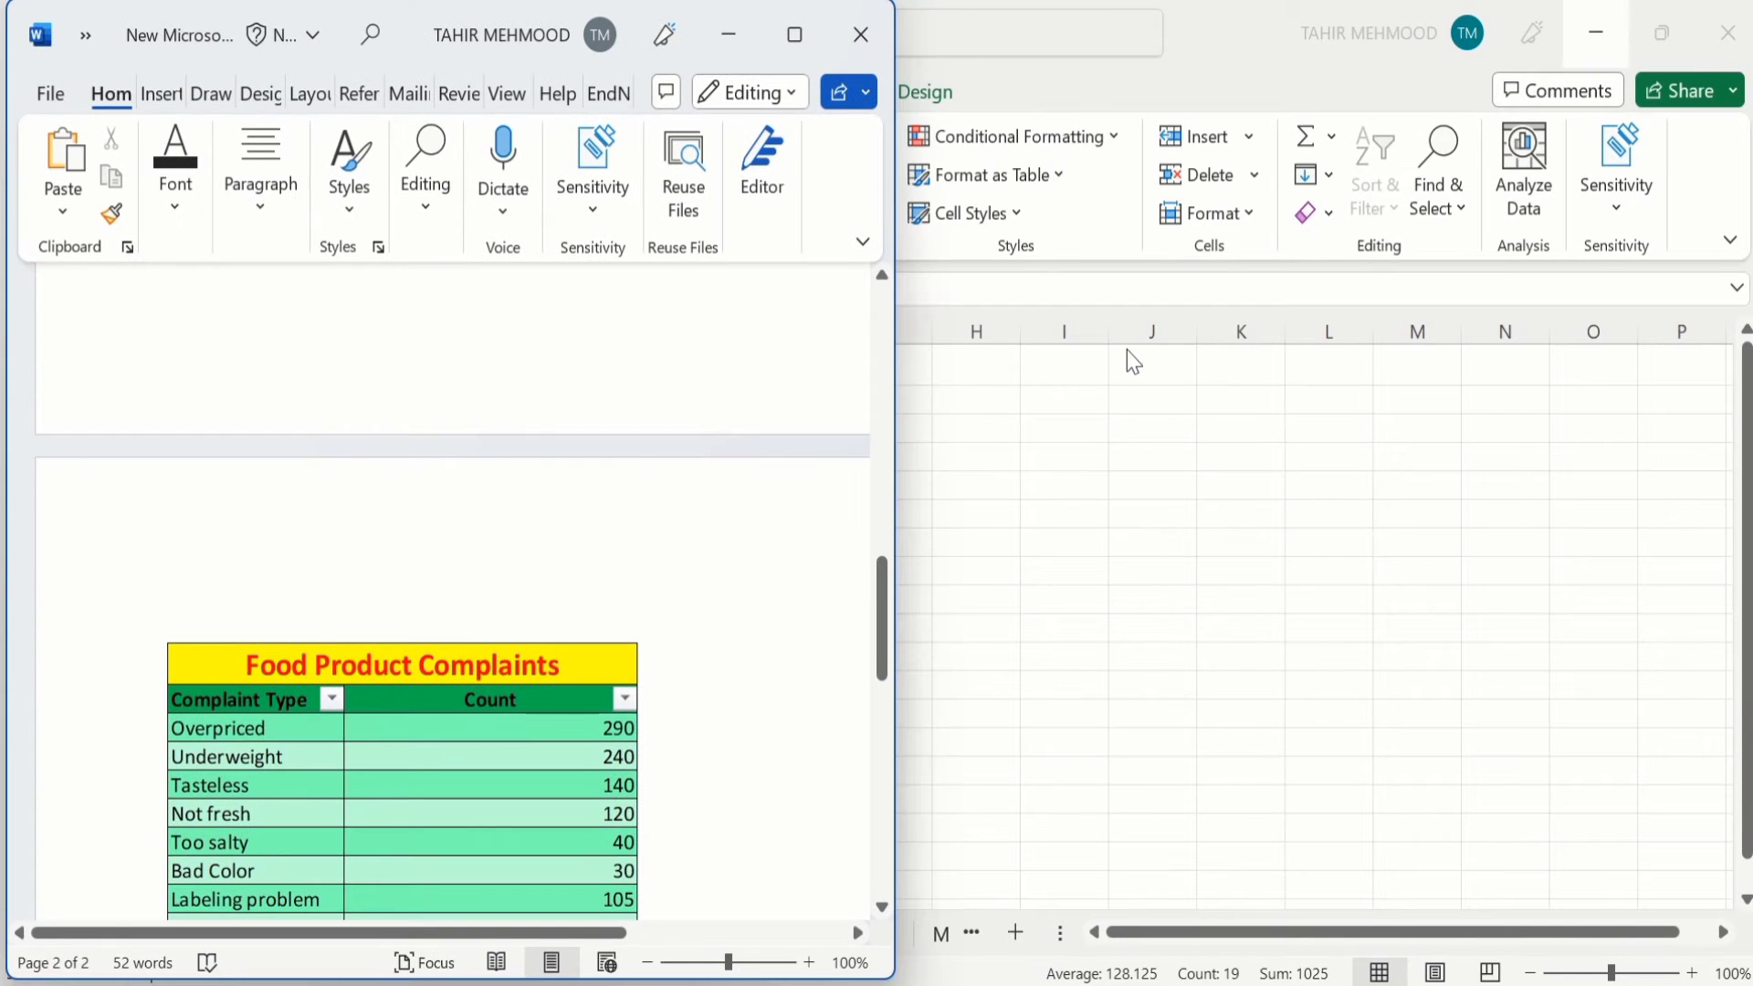
left_click(1662, 33)
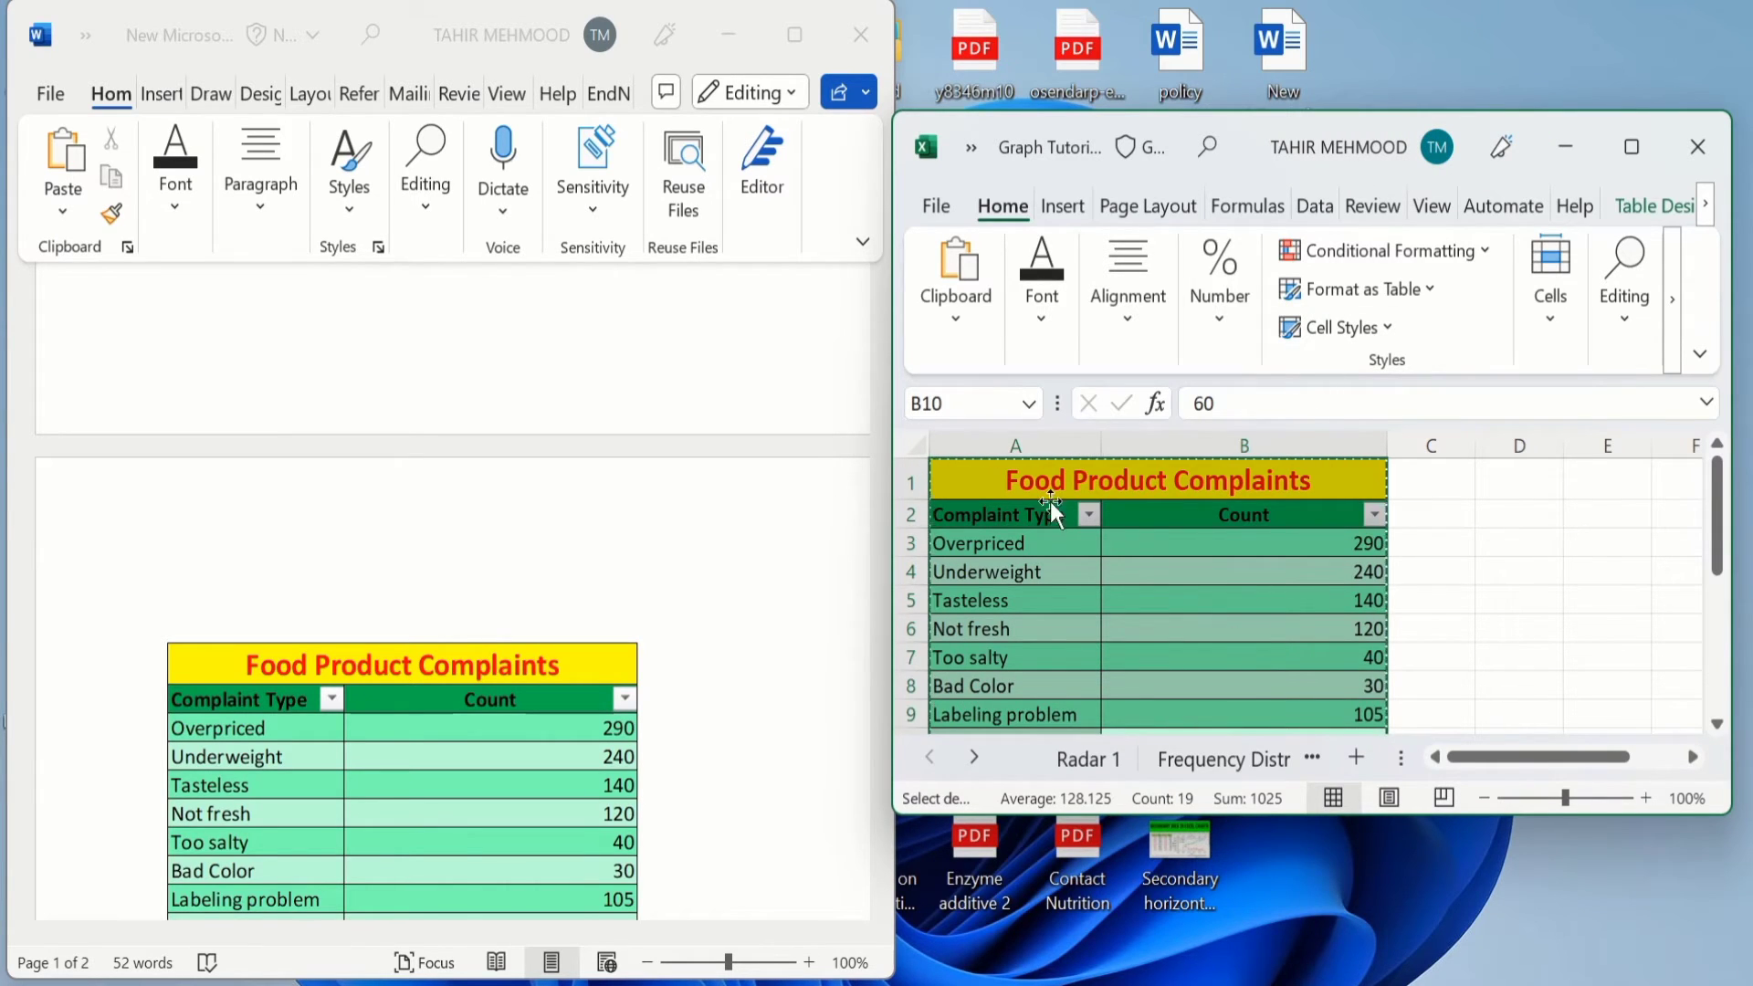
Set the Overpriced count in cell B3 of the Excel source table to 390
double_click(1365, 543)
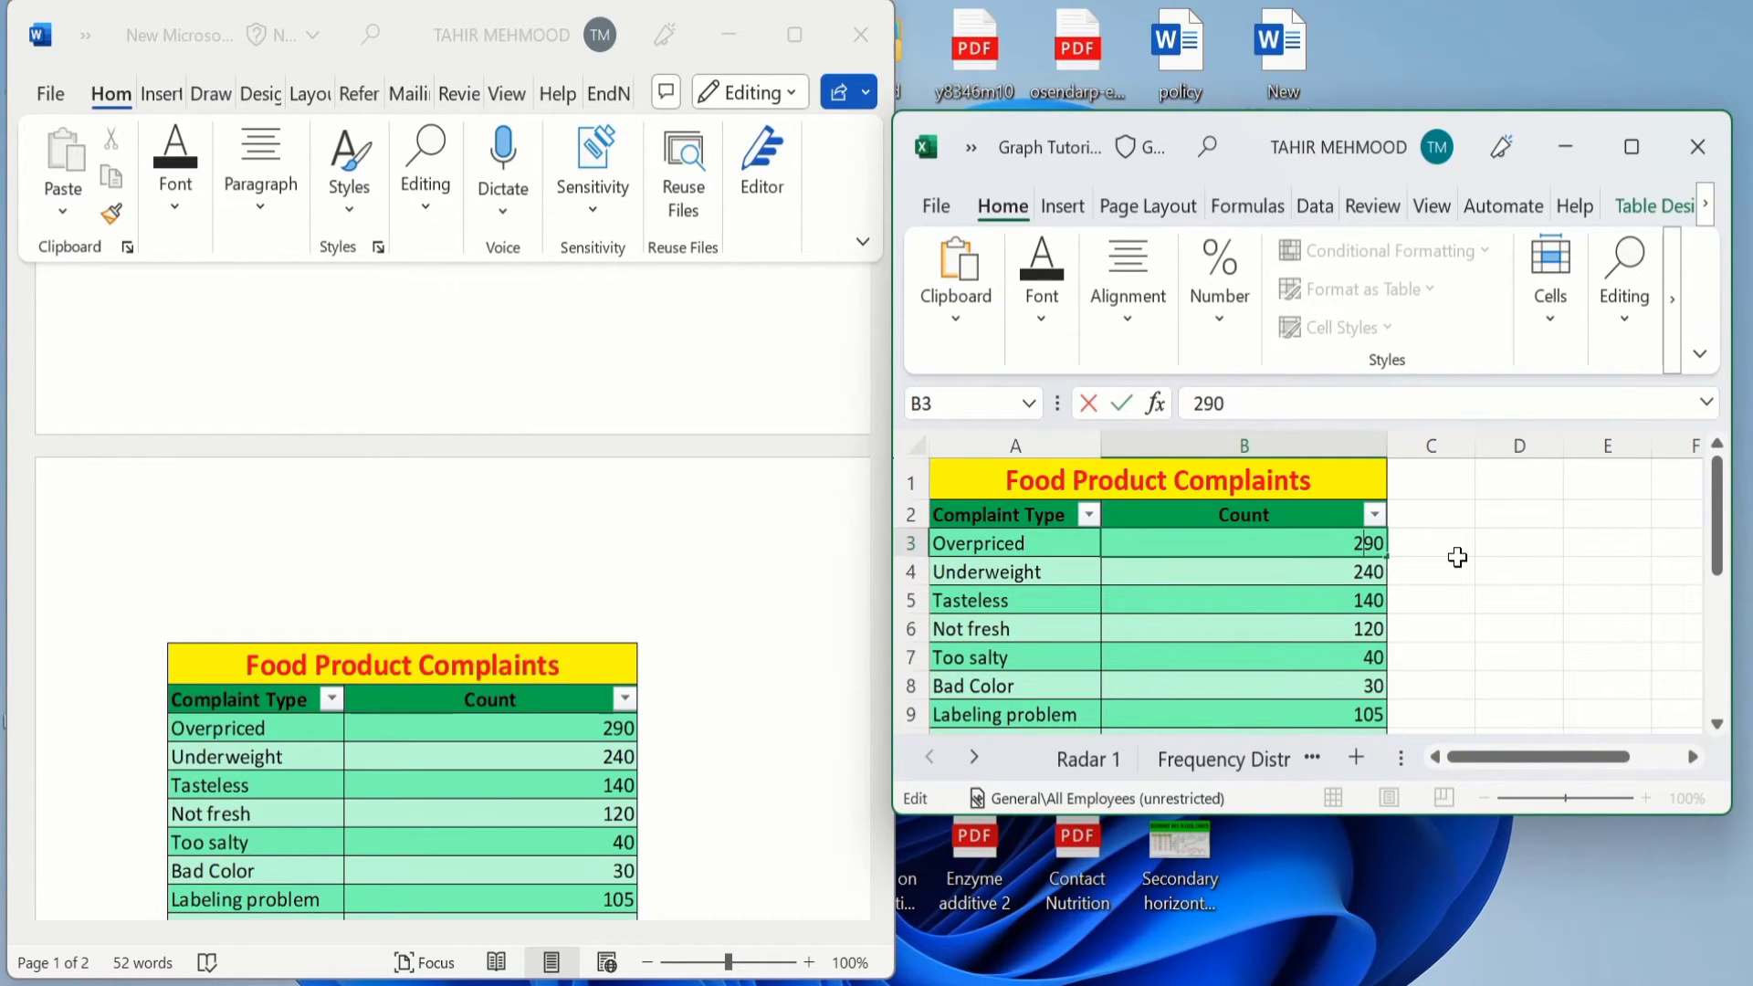
key("BackSpace")
type("3")
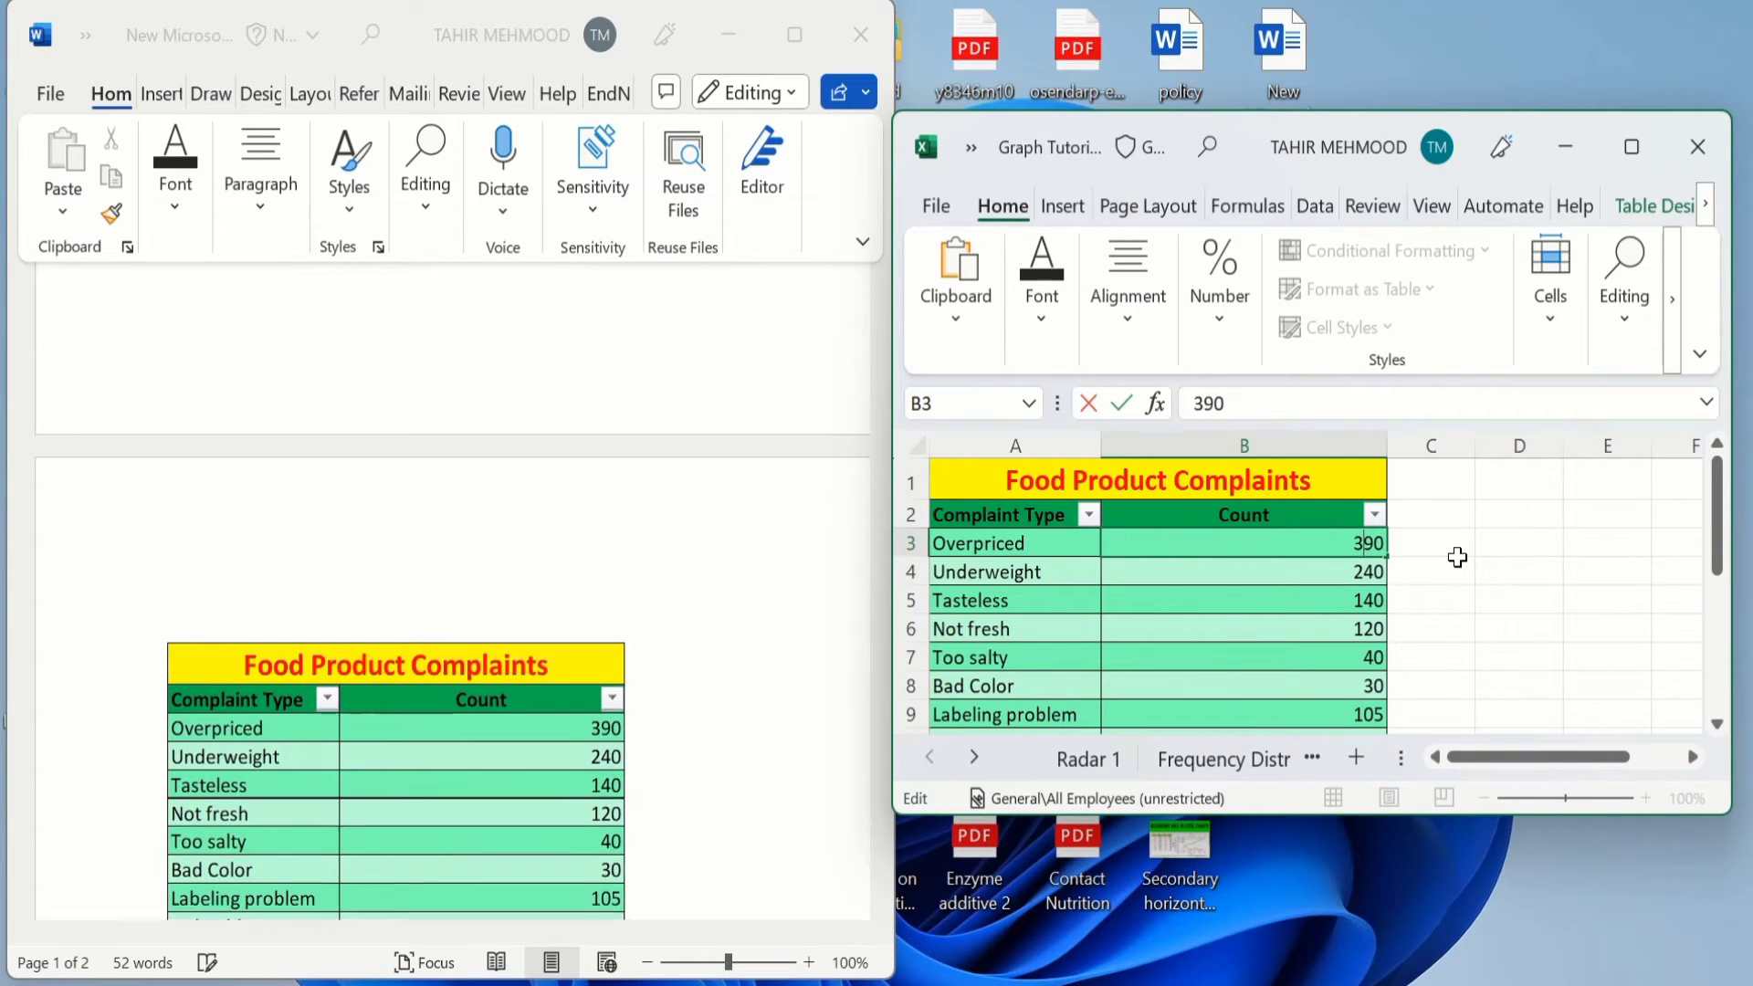
key("Return")
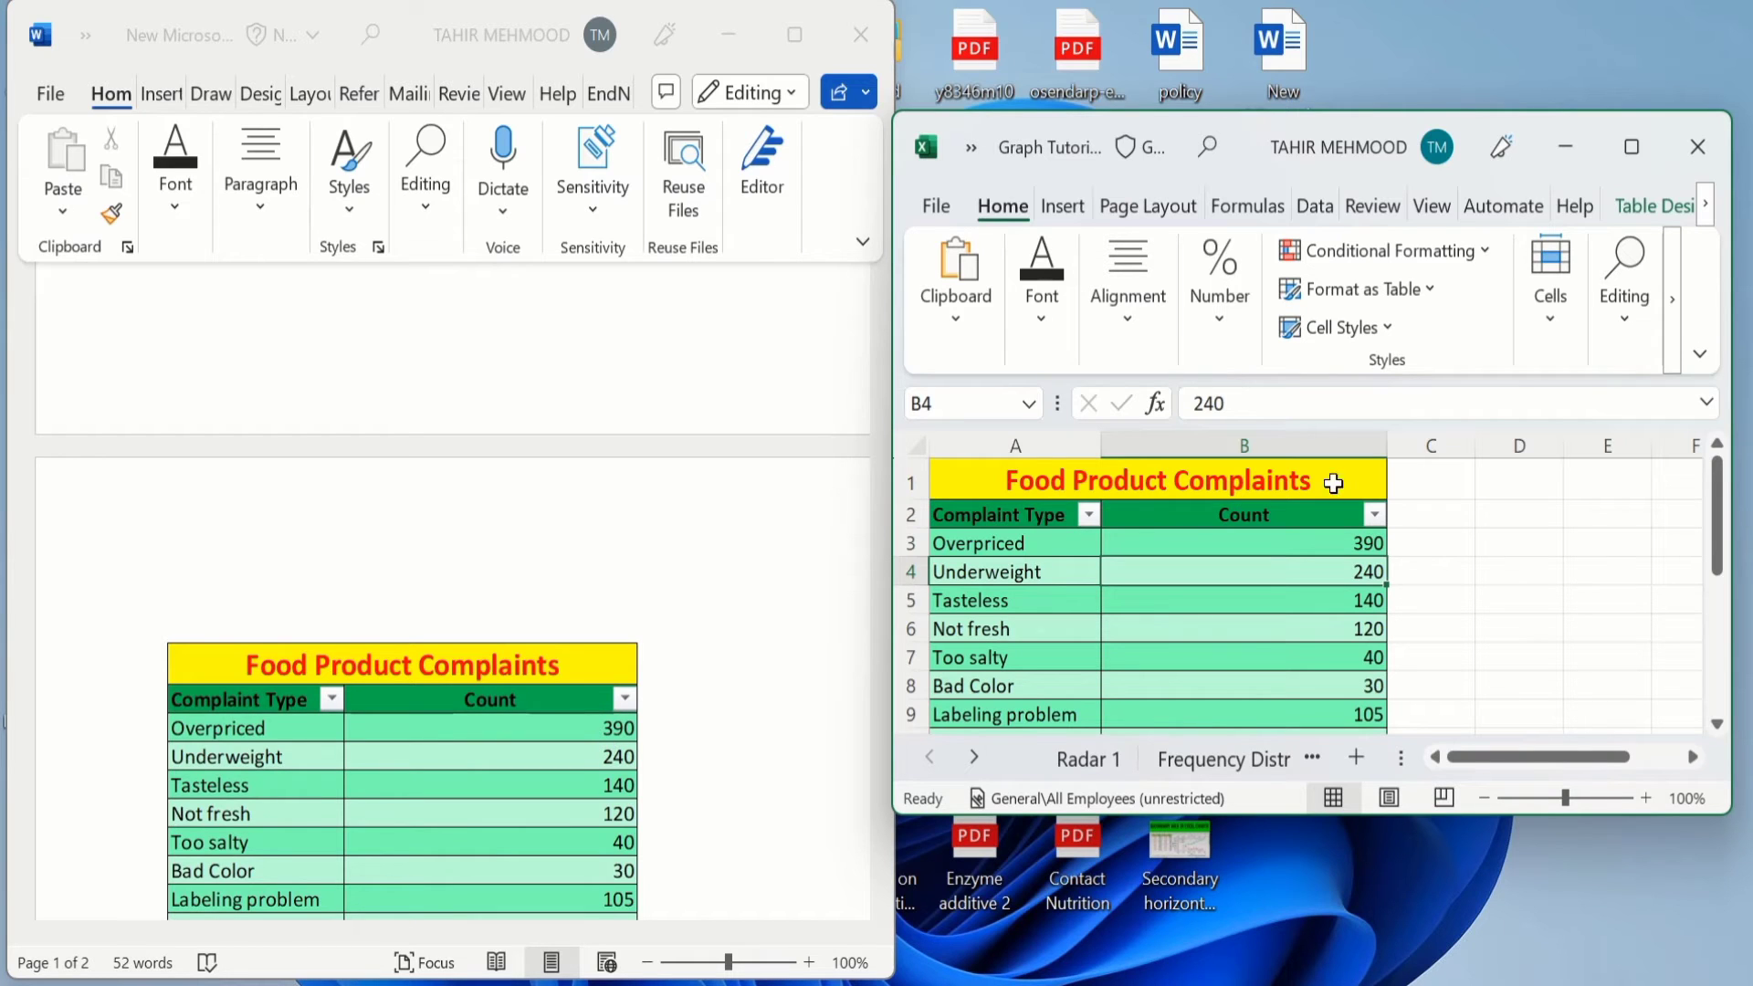
Set the Too salty count in cell B7 of the Excel source table to 140
double_click(1360, 658)
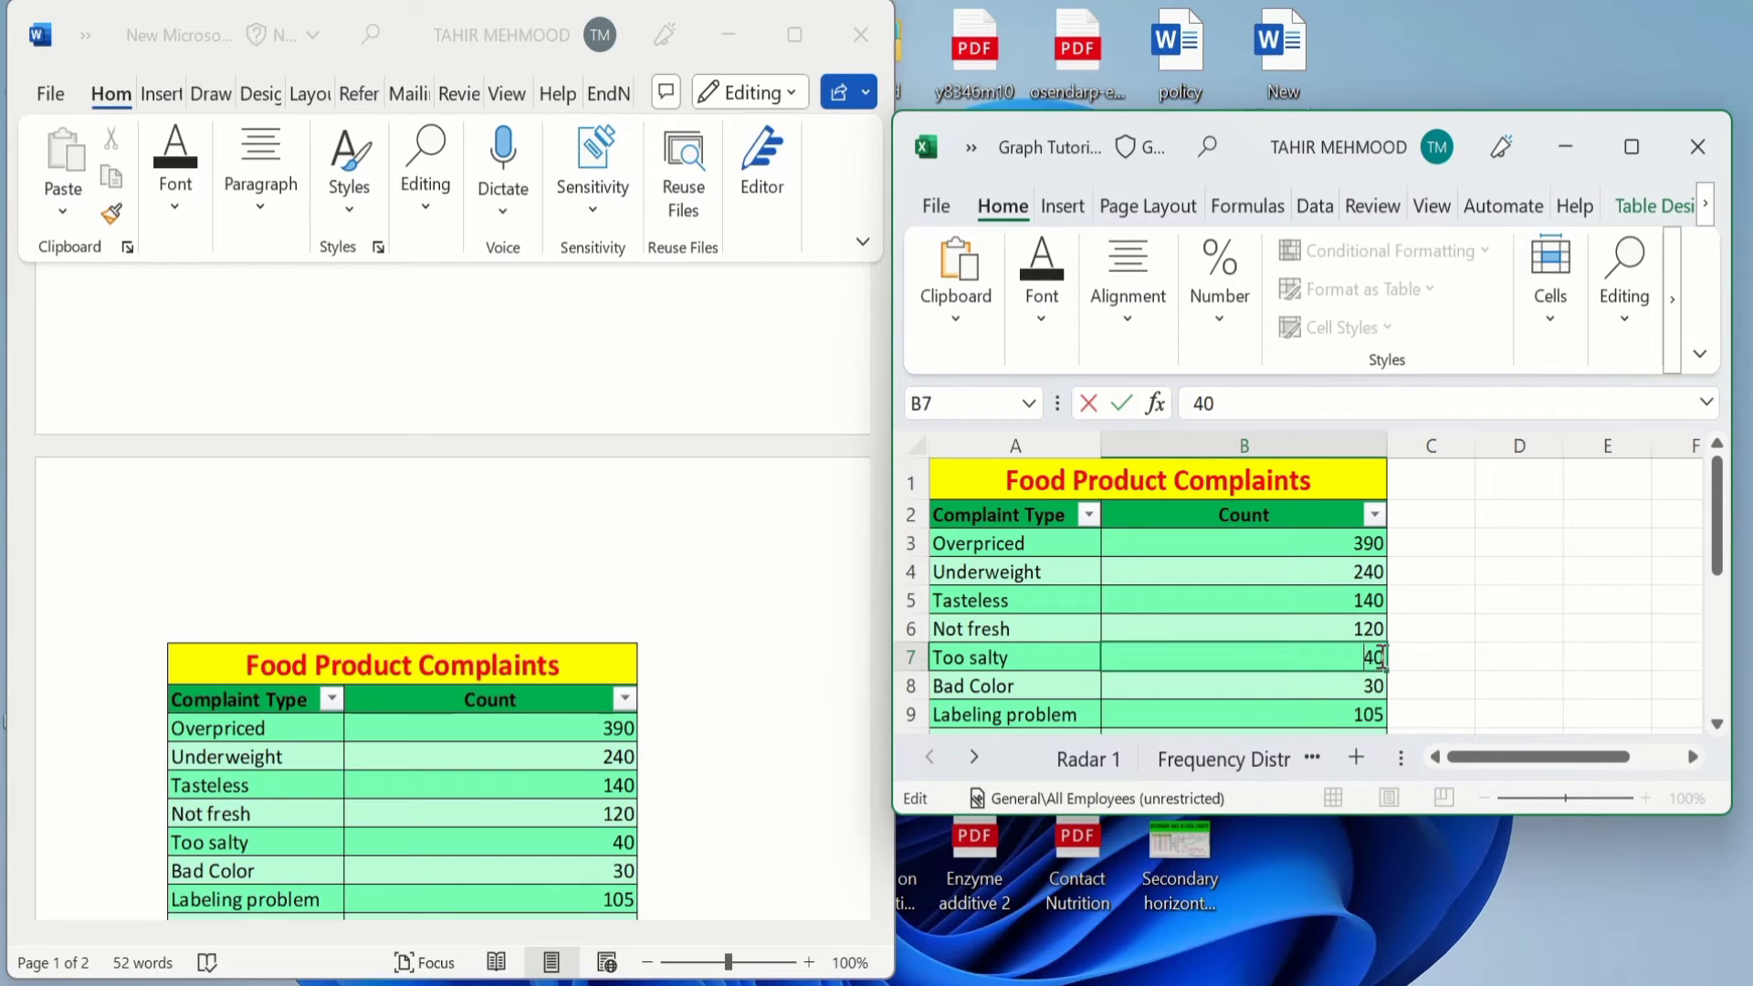
type("1")
key("Return")
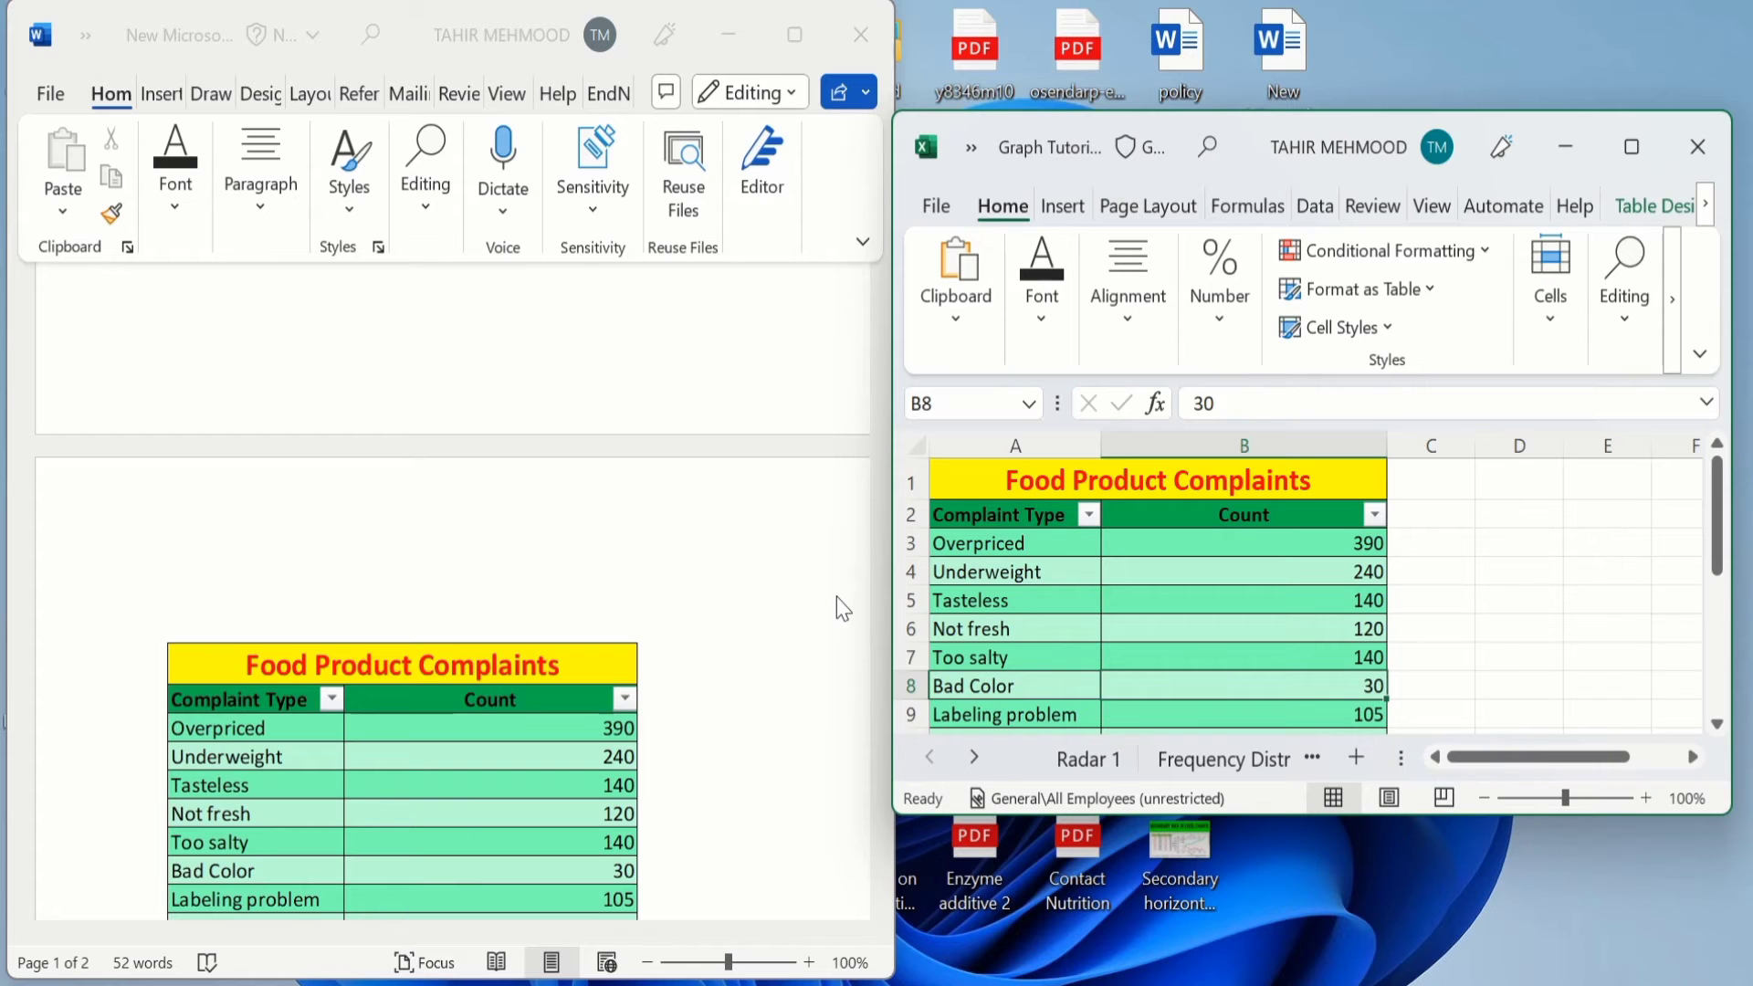
Minimize Excel and maximize the Word window, showing the blank area below the linked table on page 2
left_click(1632, 147)
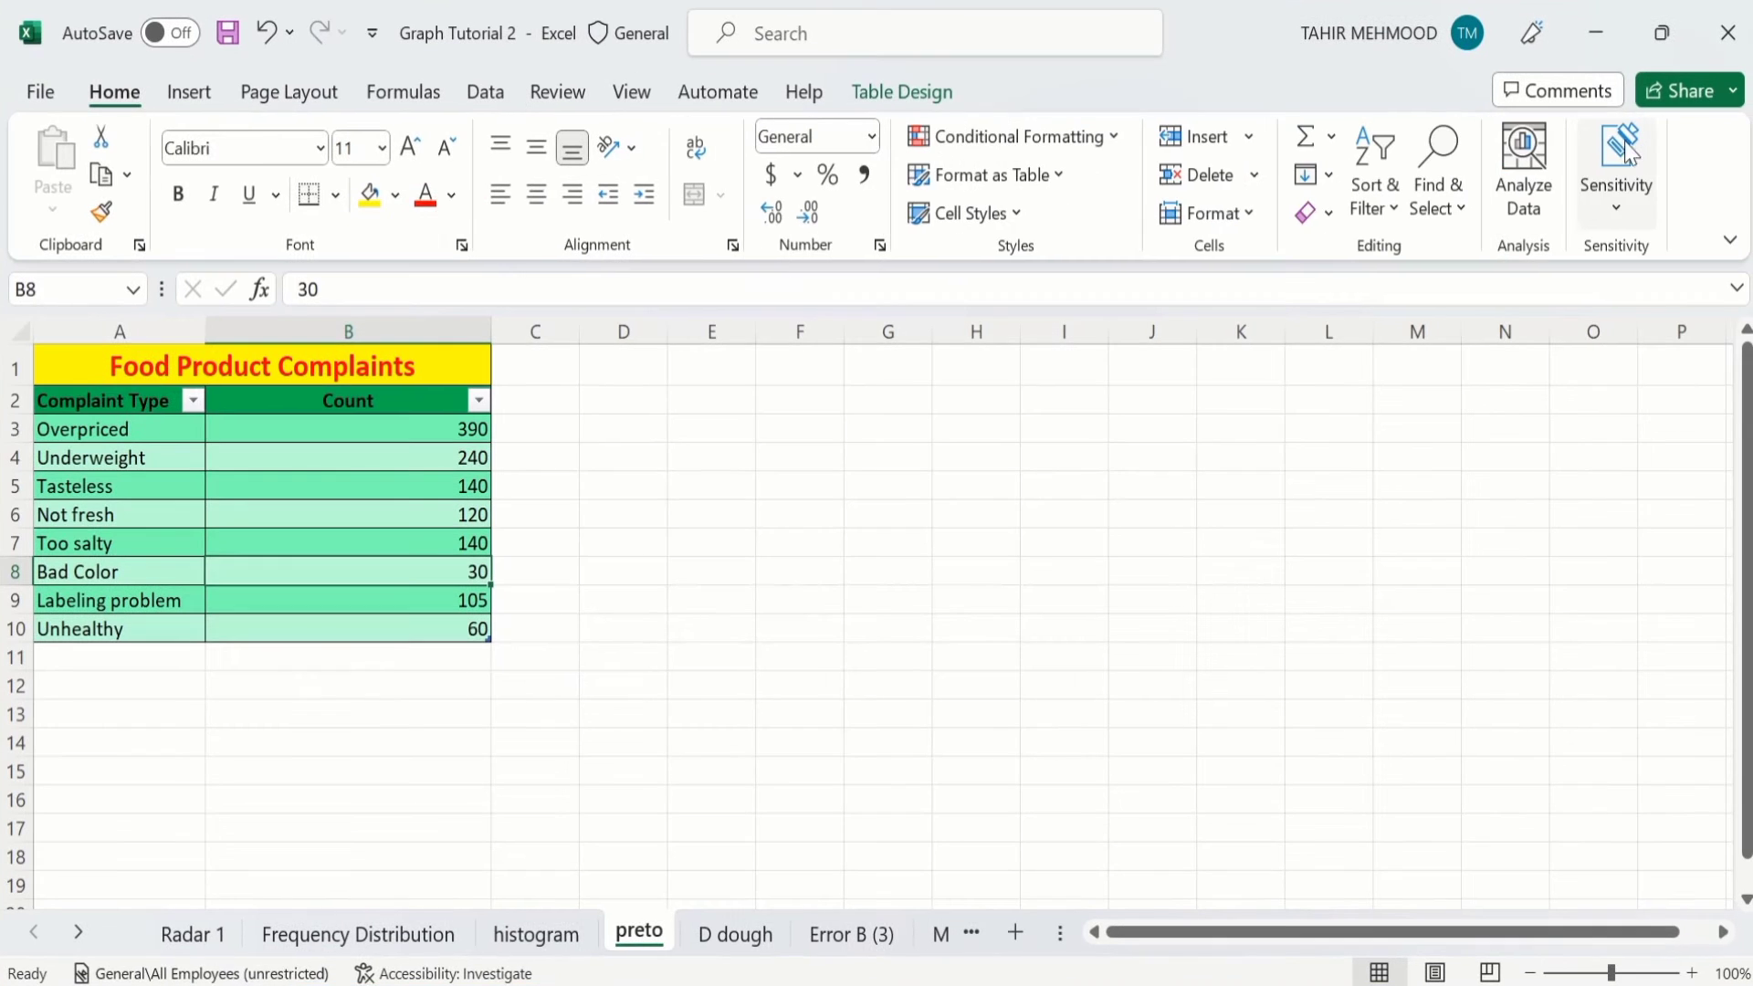
left_click(1595, 29)
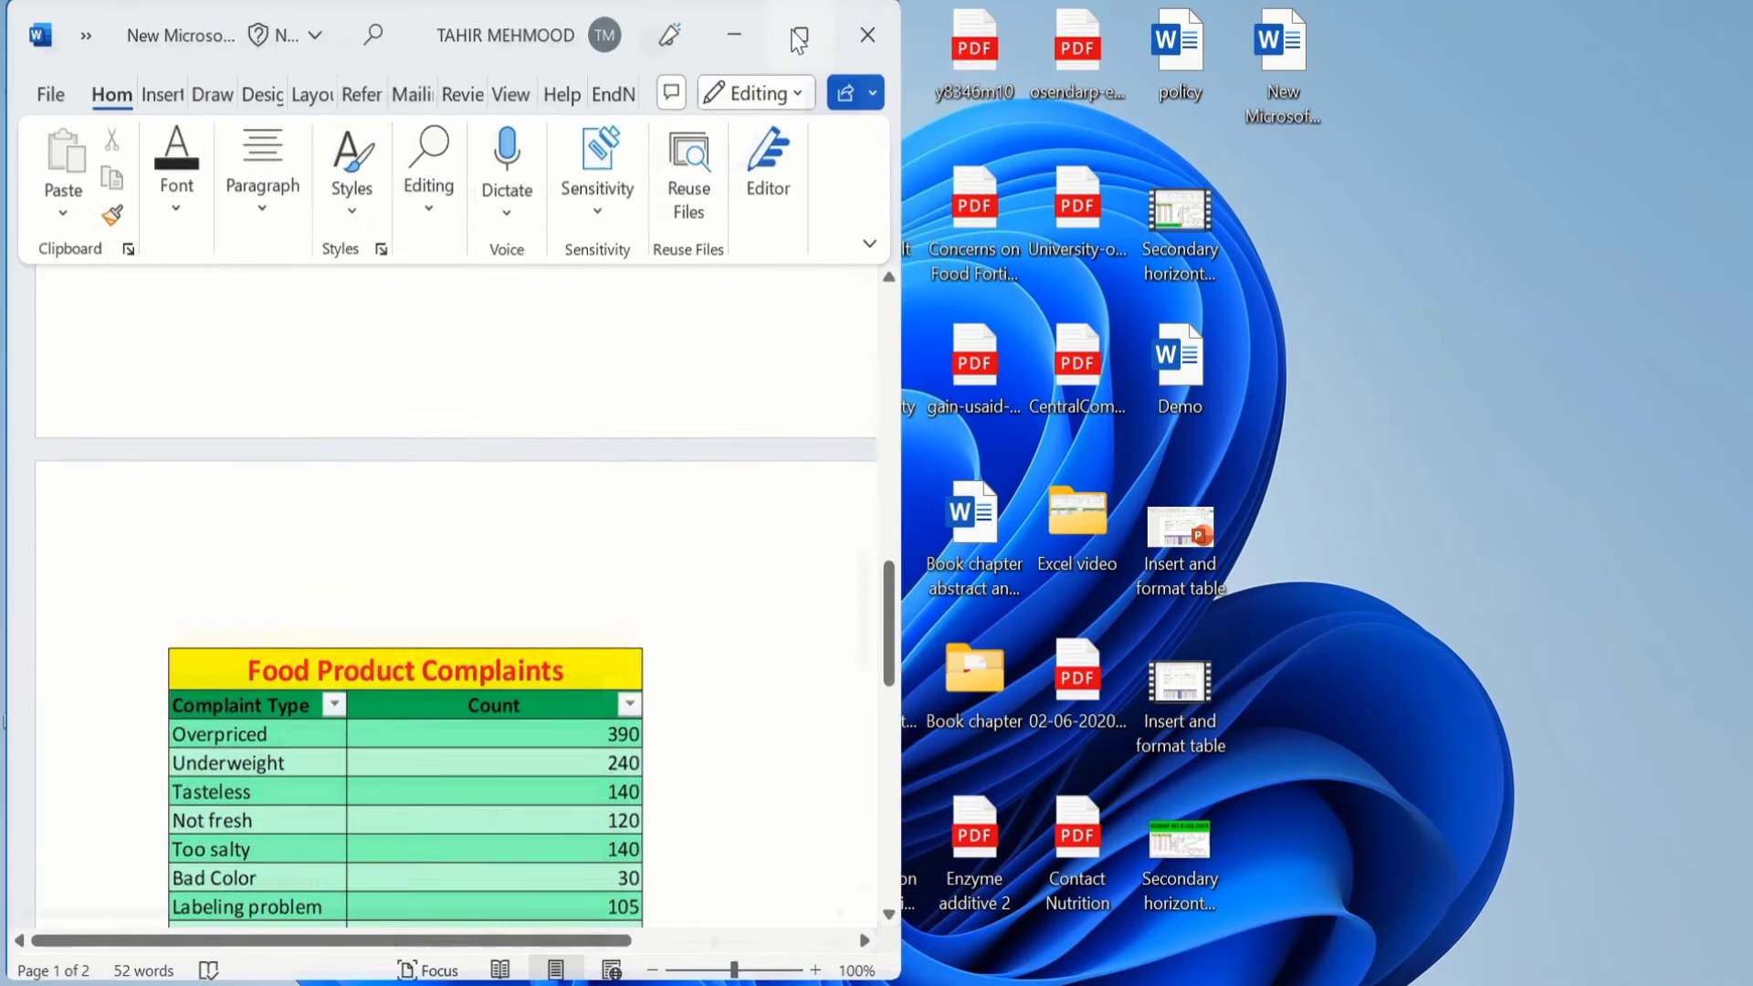
left_click(799, 37)
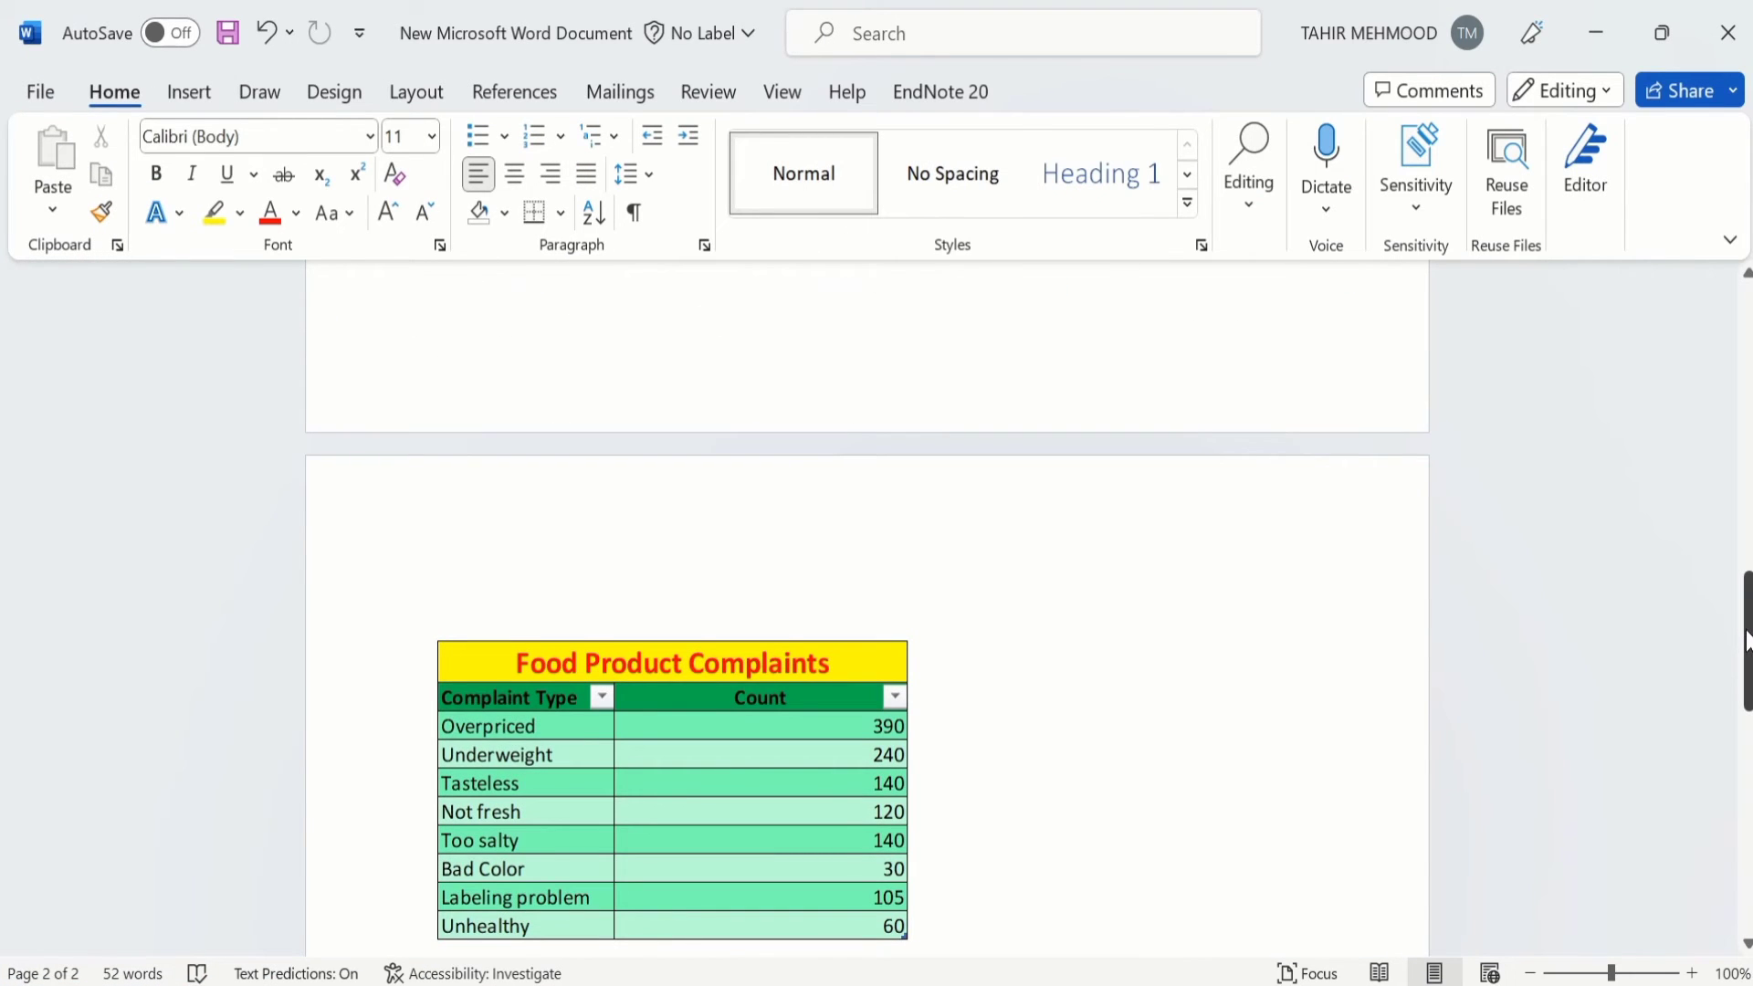
left_click_drag(1746, 639, 1746, 730)
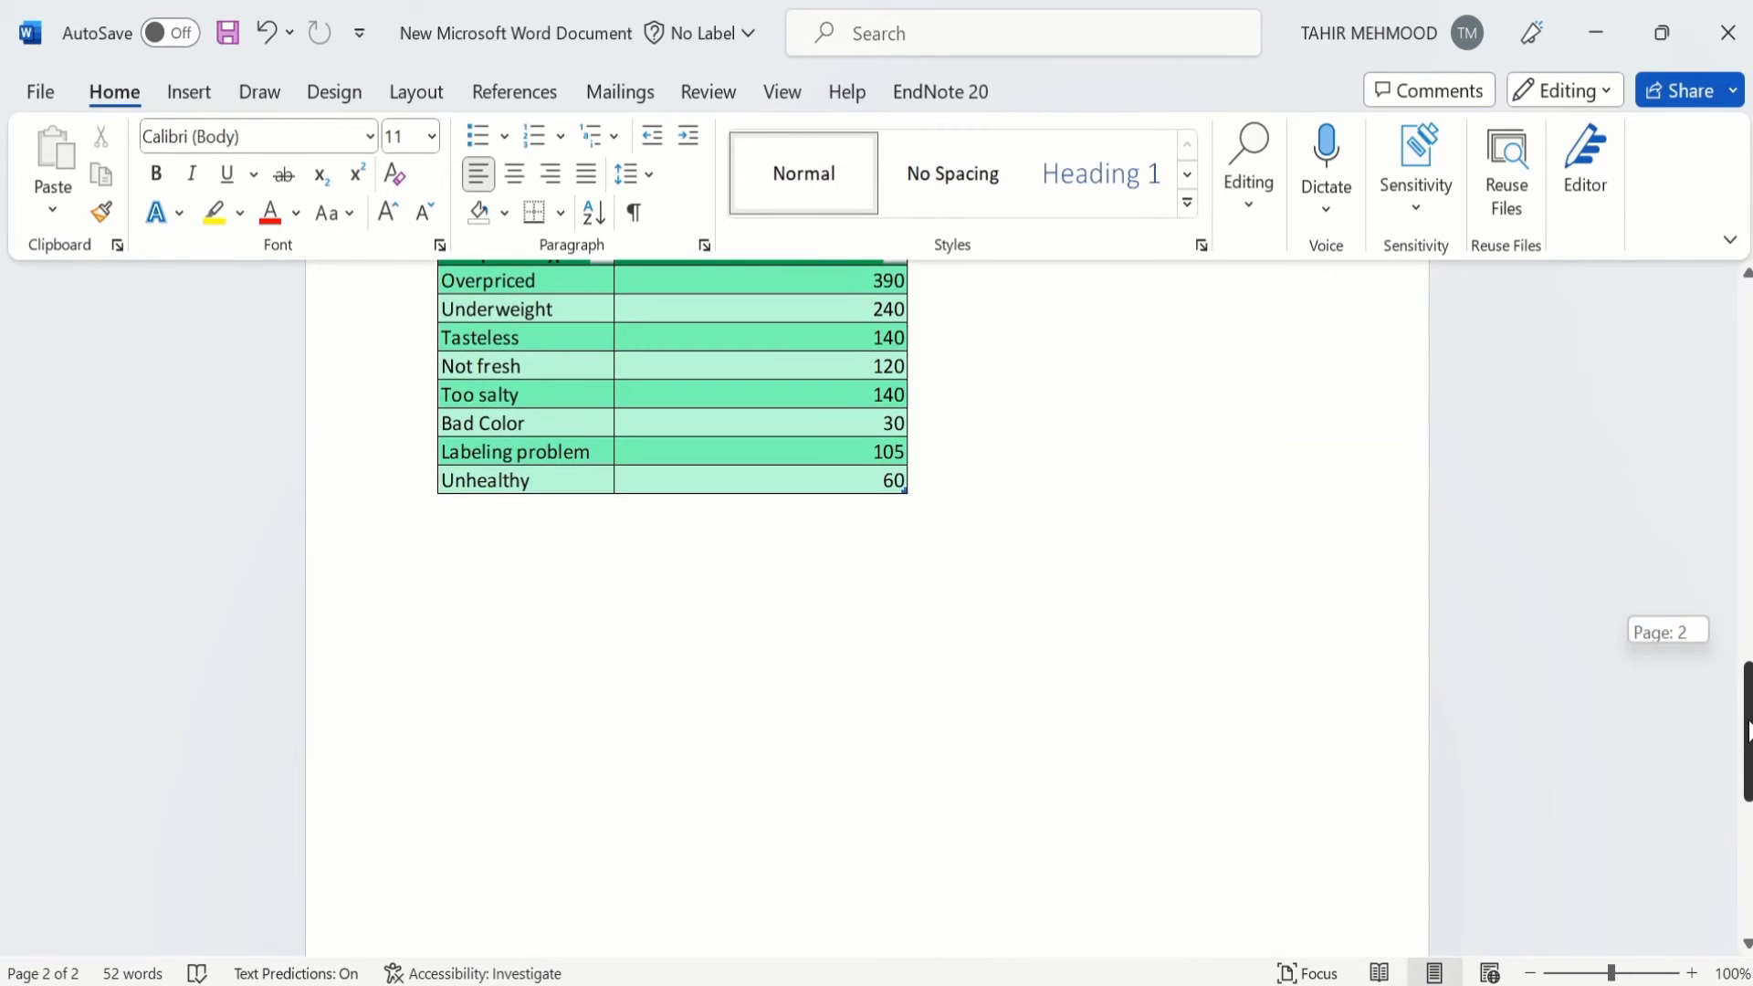
Start inserting an object from an existing file below the linked table on page 2, with Link to file enabled
left_click(448, 609)
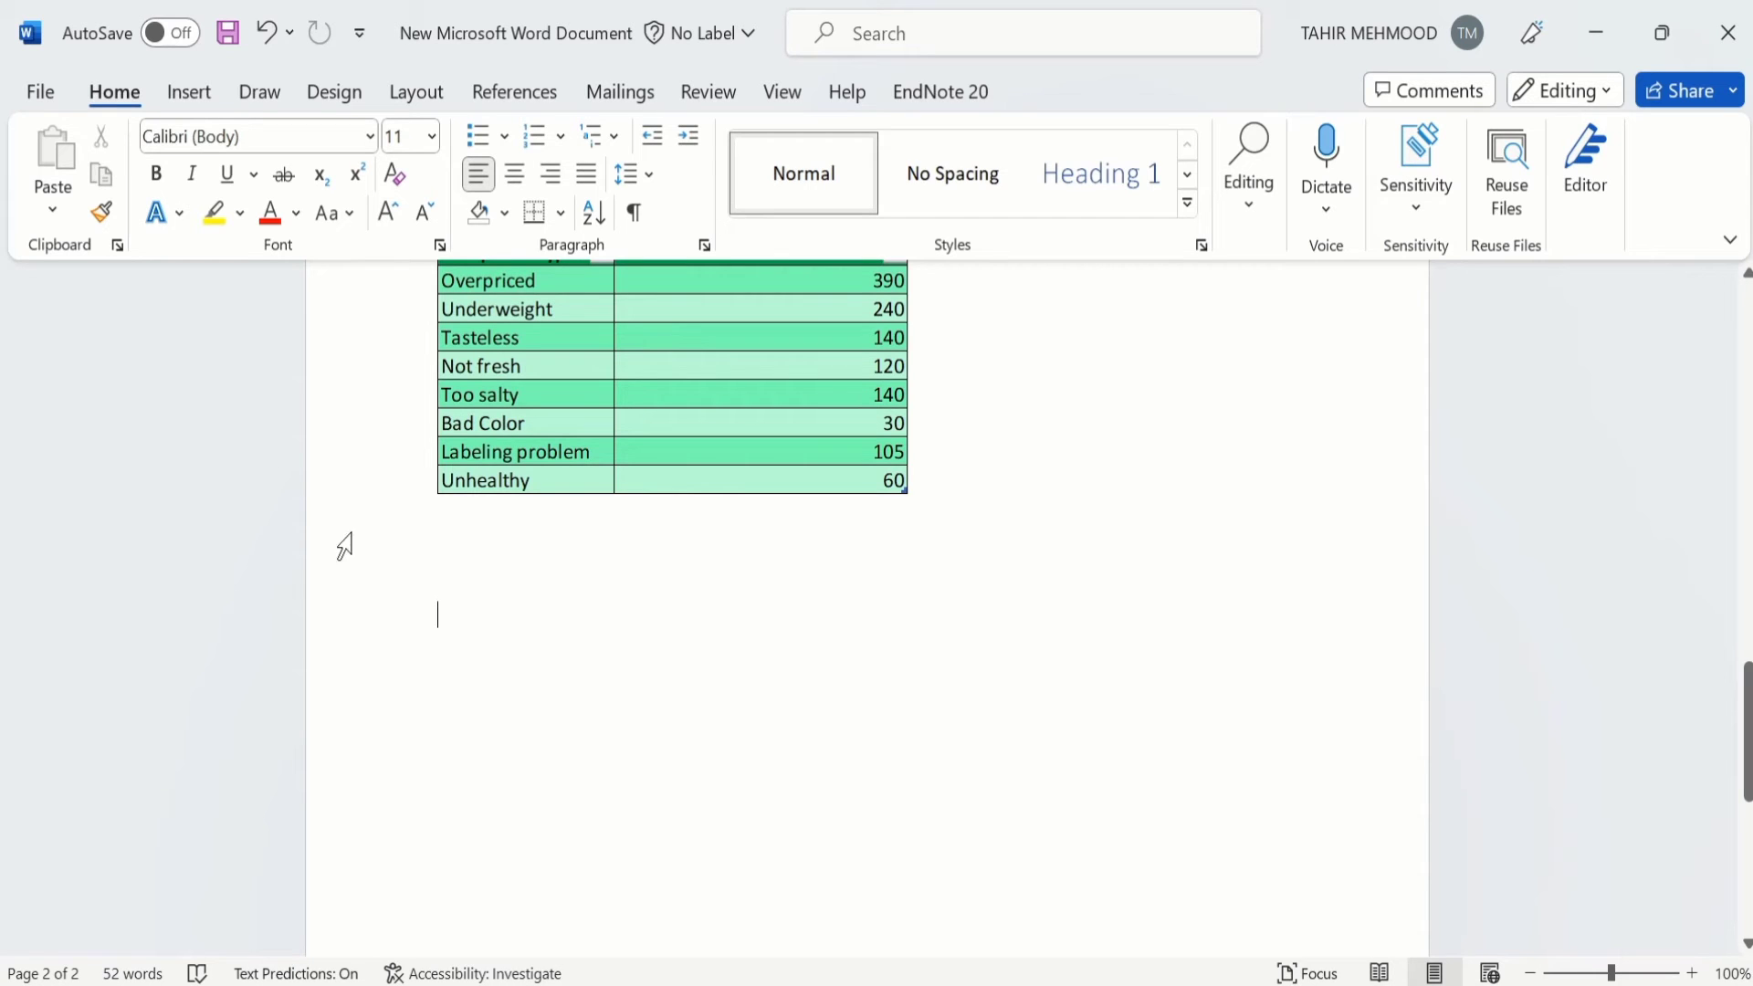
left_click(191, 94)
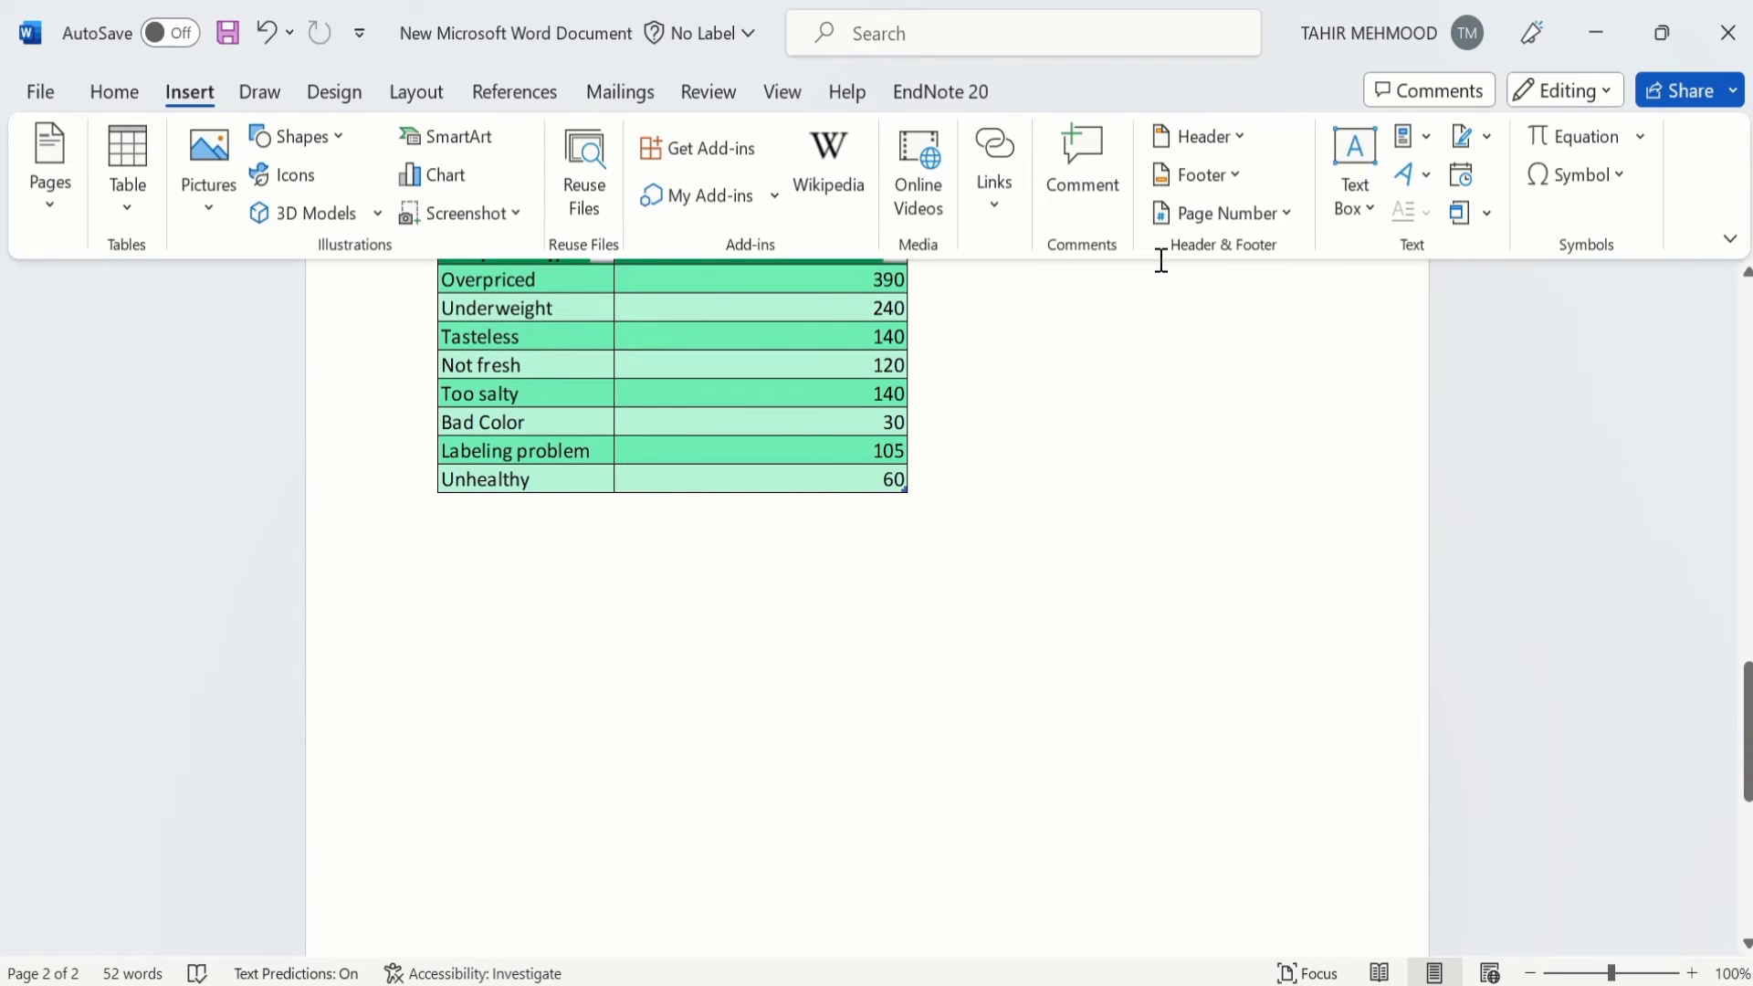
left_click(1462, 215)
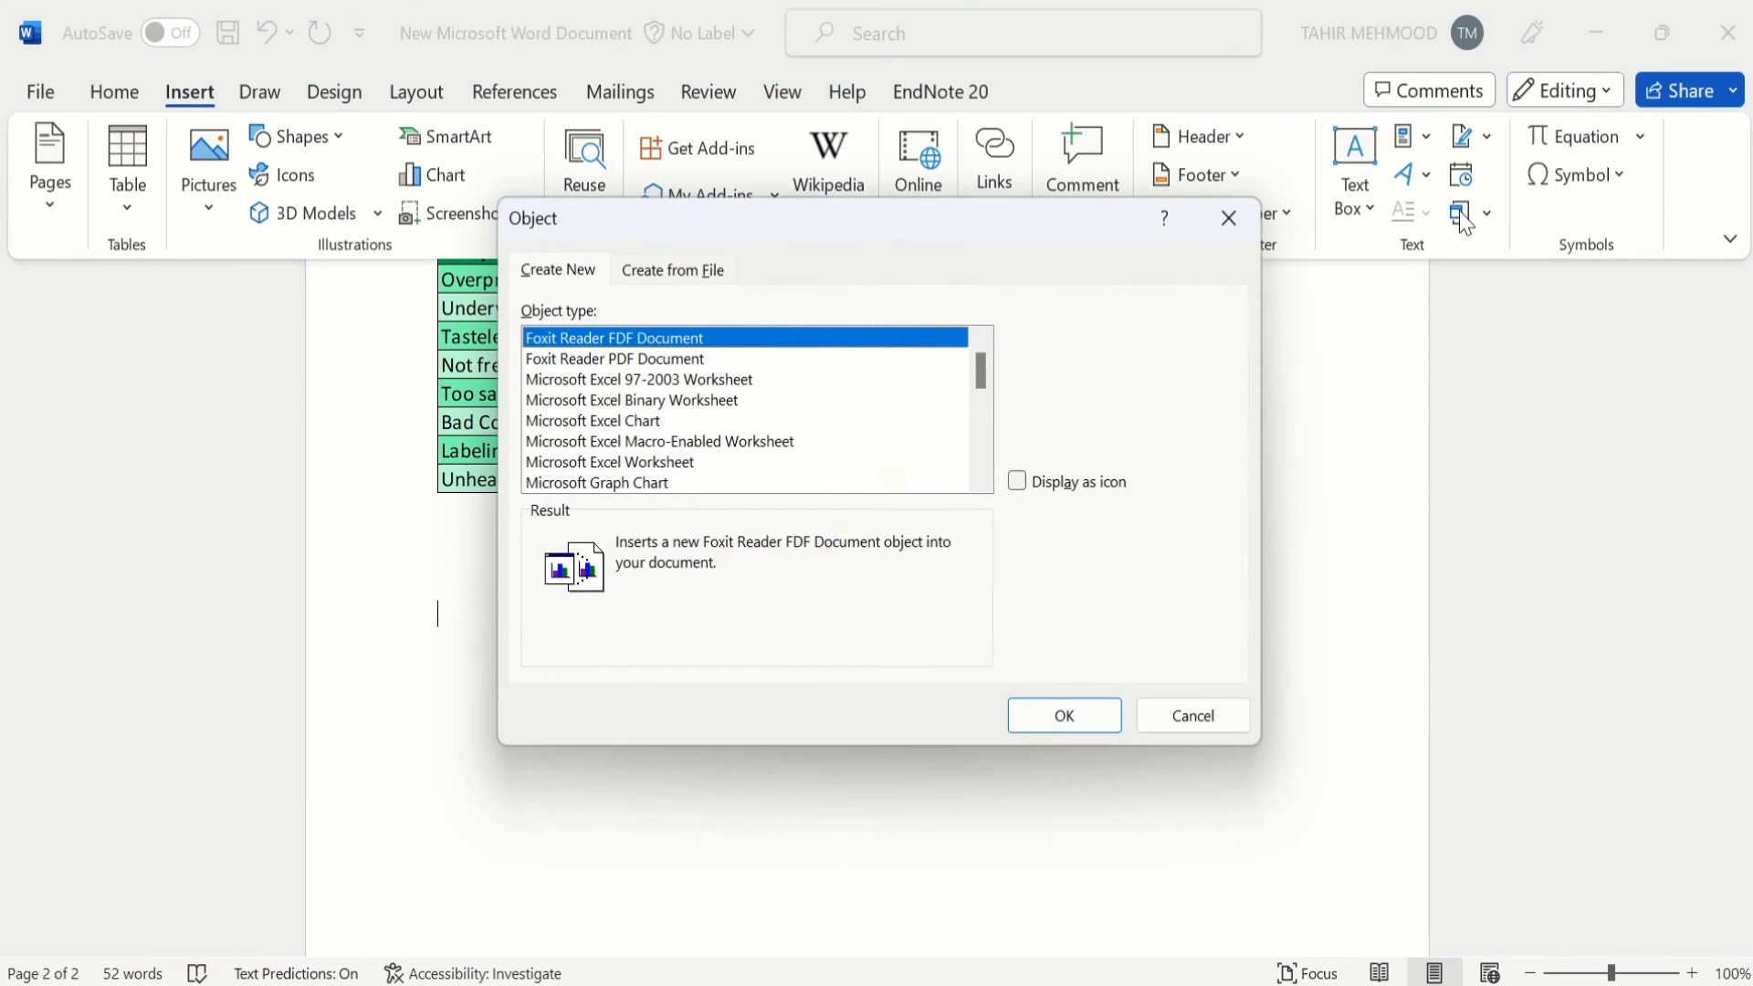
left_click(689, 271)
key("Tab")
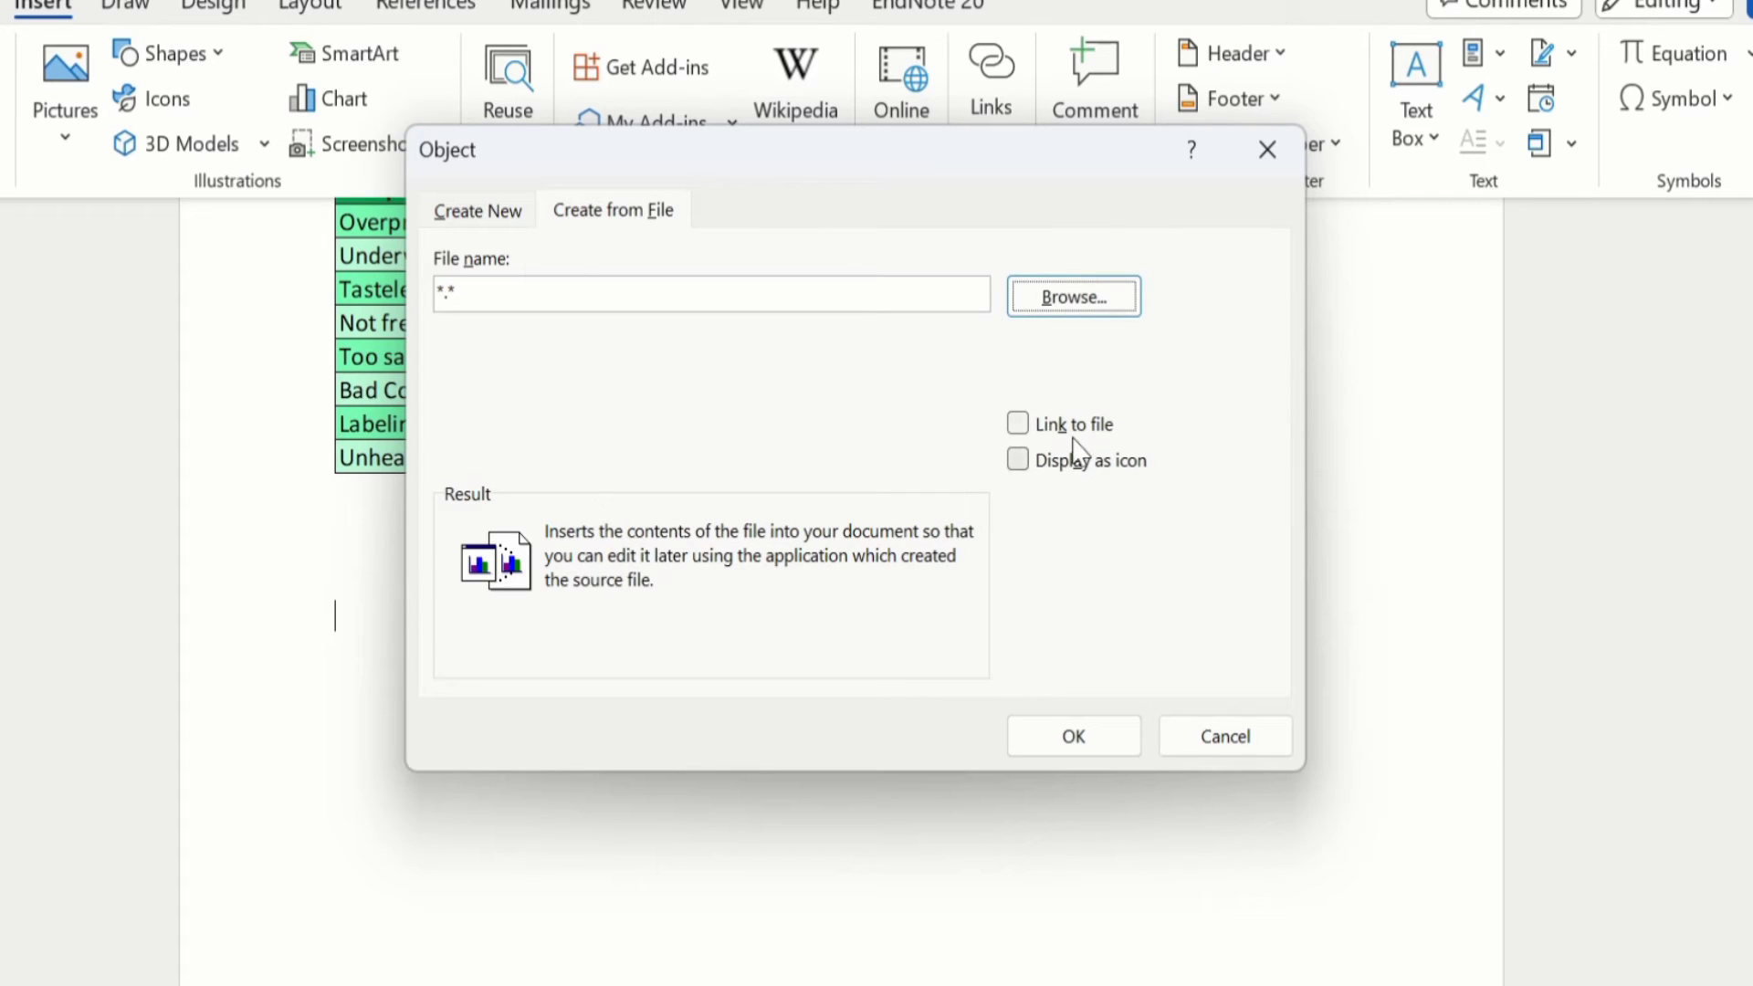
left_click(1020, 427)
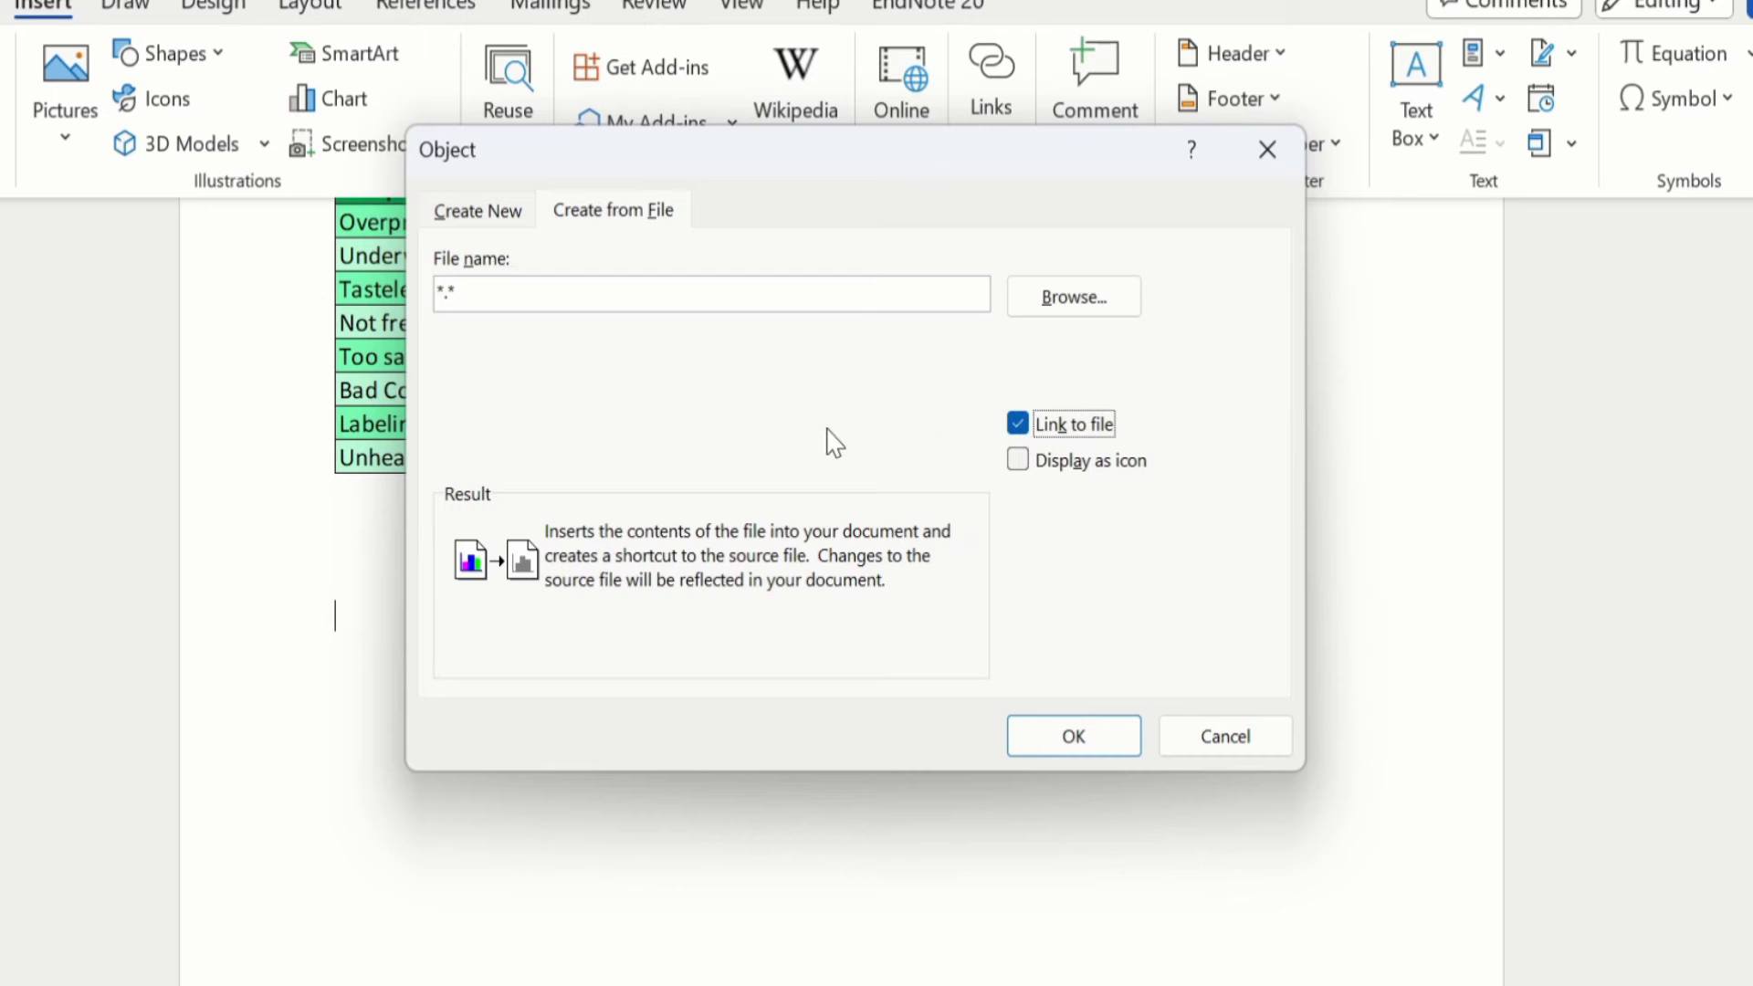
Choose the Graph Tutorial 2 workbook from the Desktop as the source and insert it as a linked object
left_click(1063, 299)
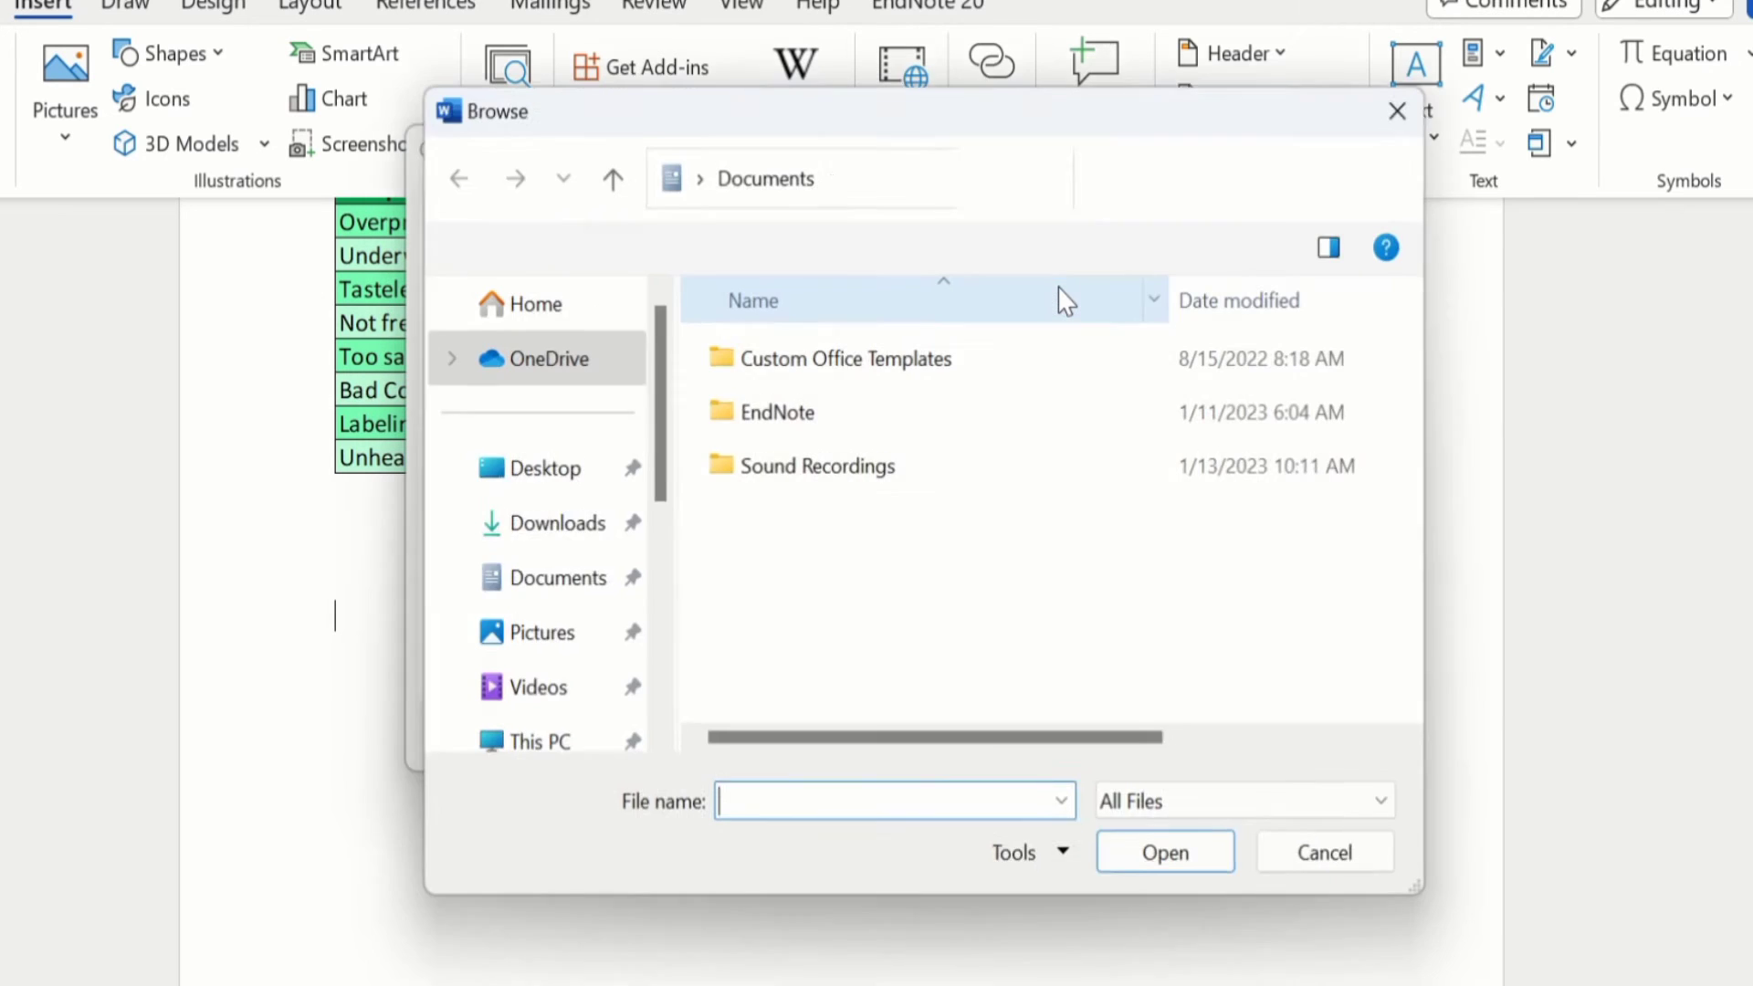
left_click(539, 477)
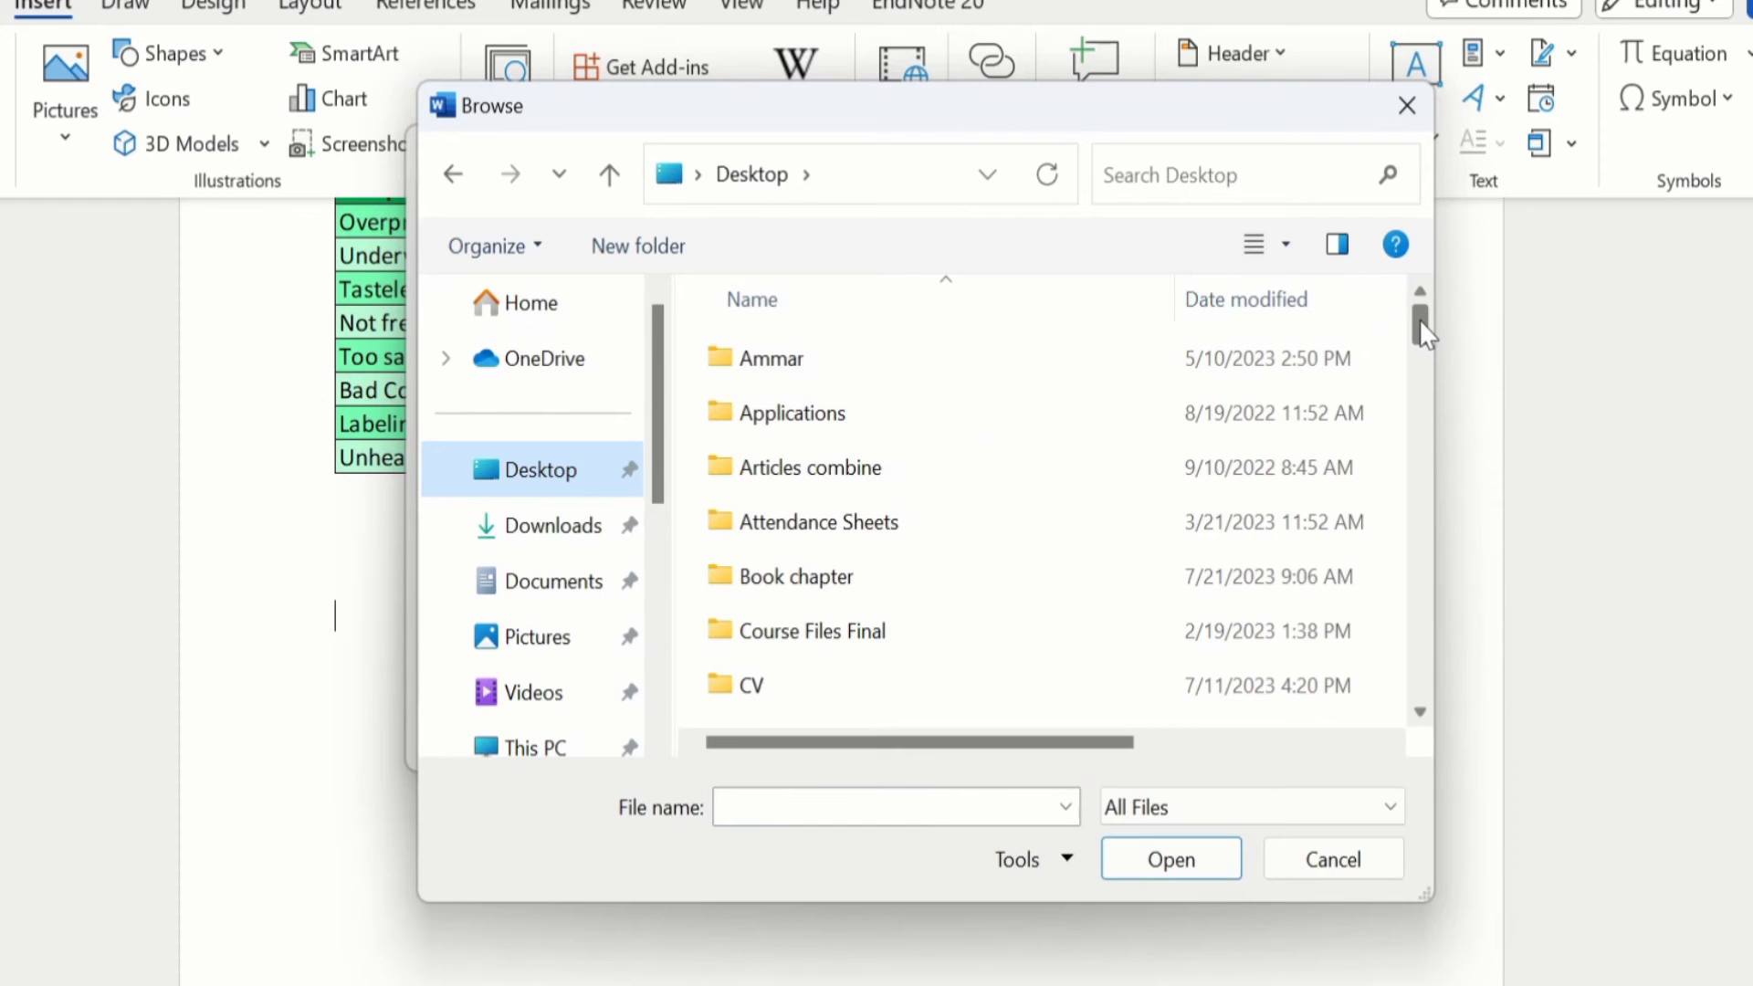
left_click_drag(1421, 322, 1433, 584)
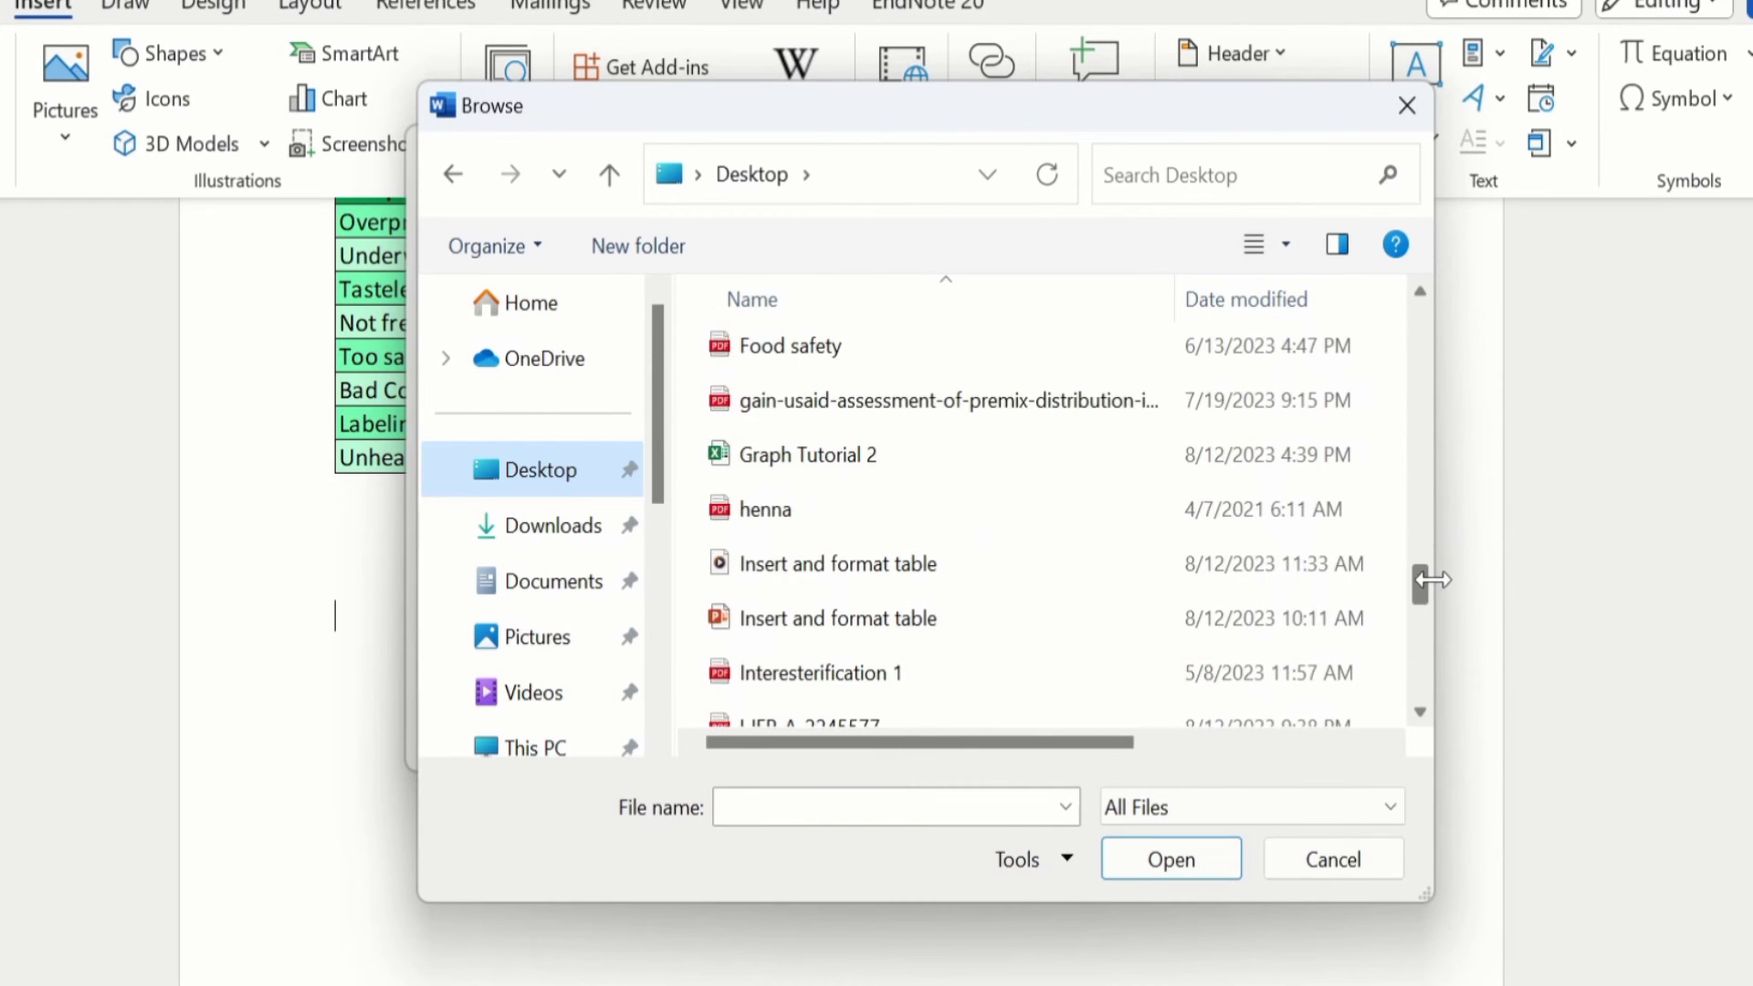
left_click(888, 456)
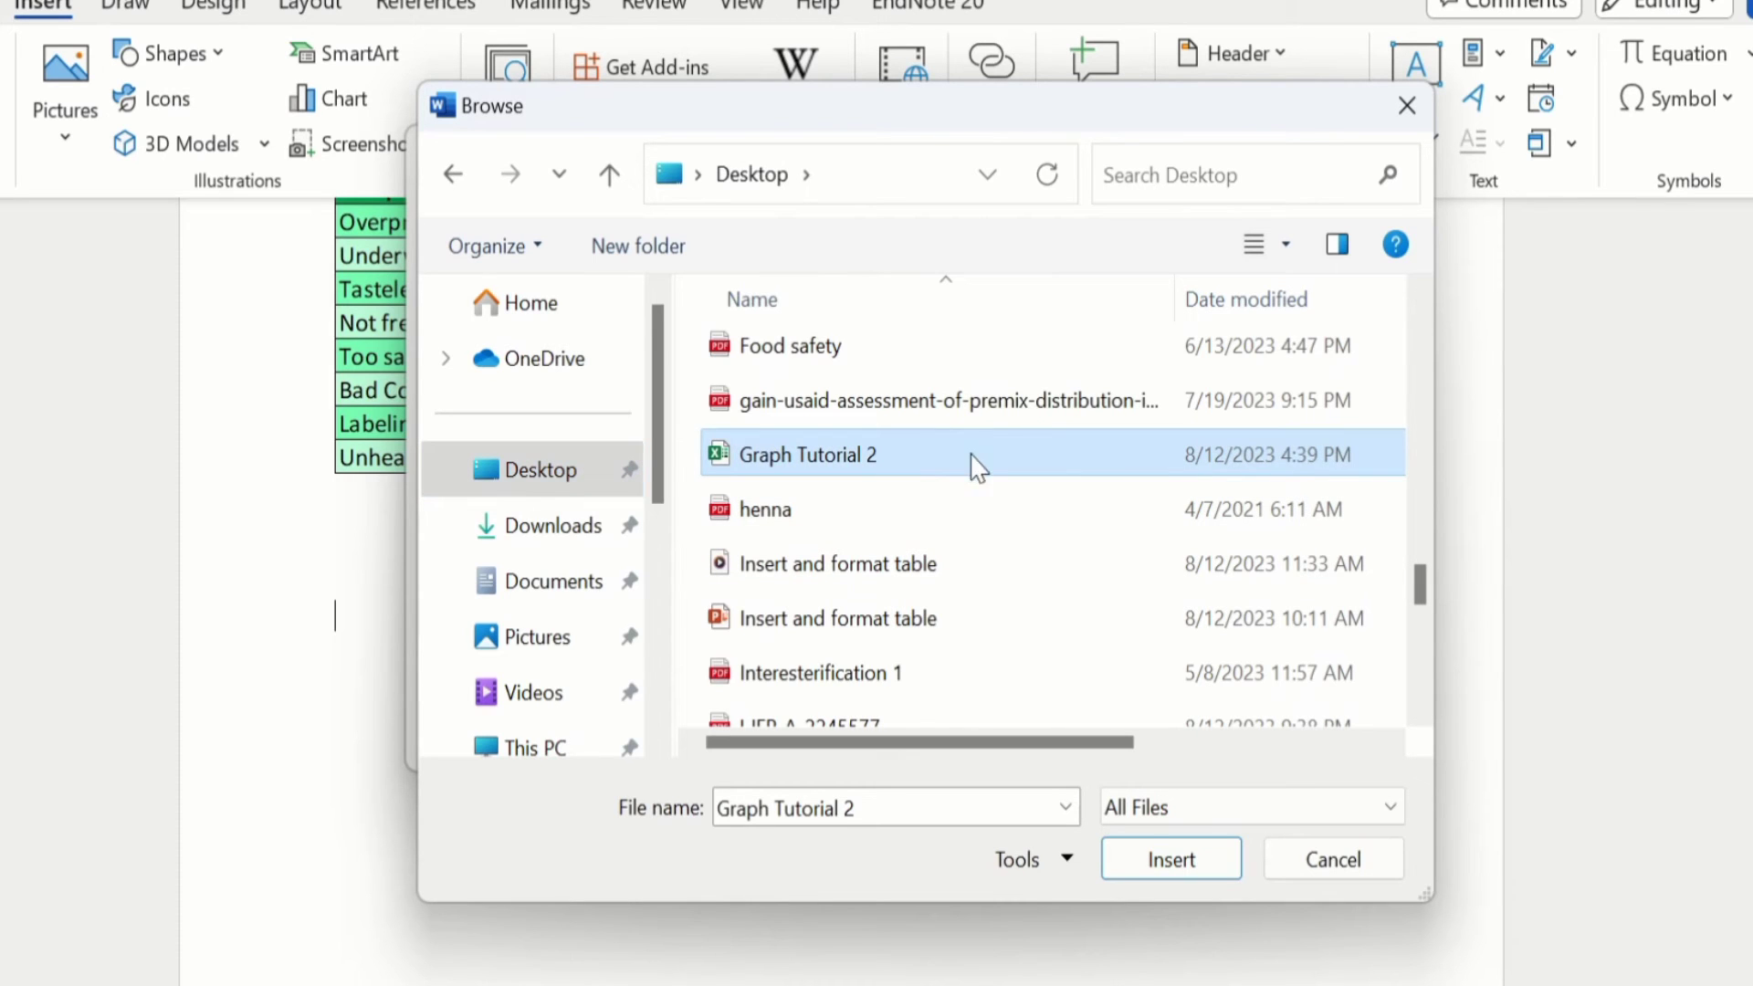
left_click(1171, 865)
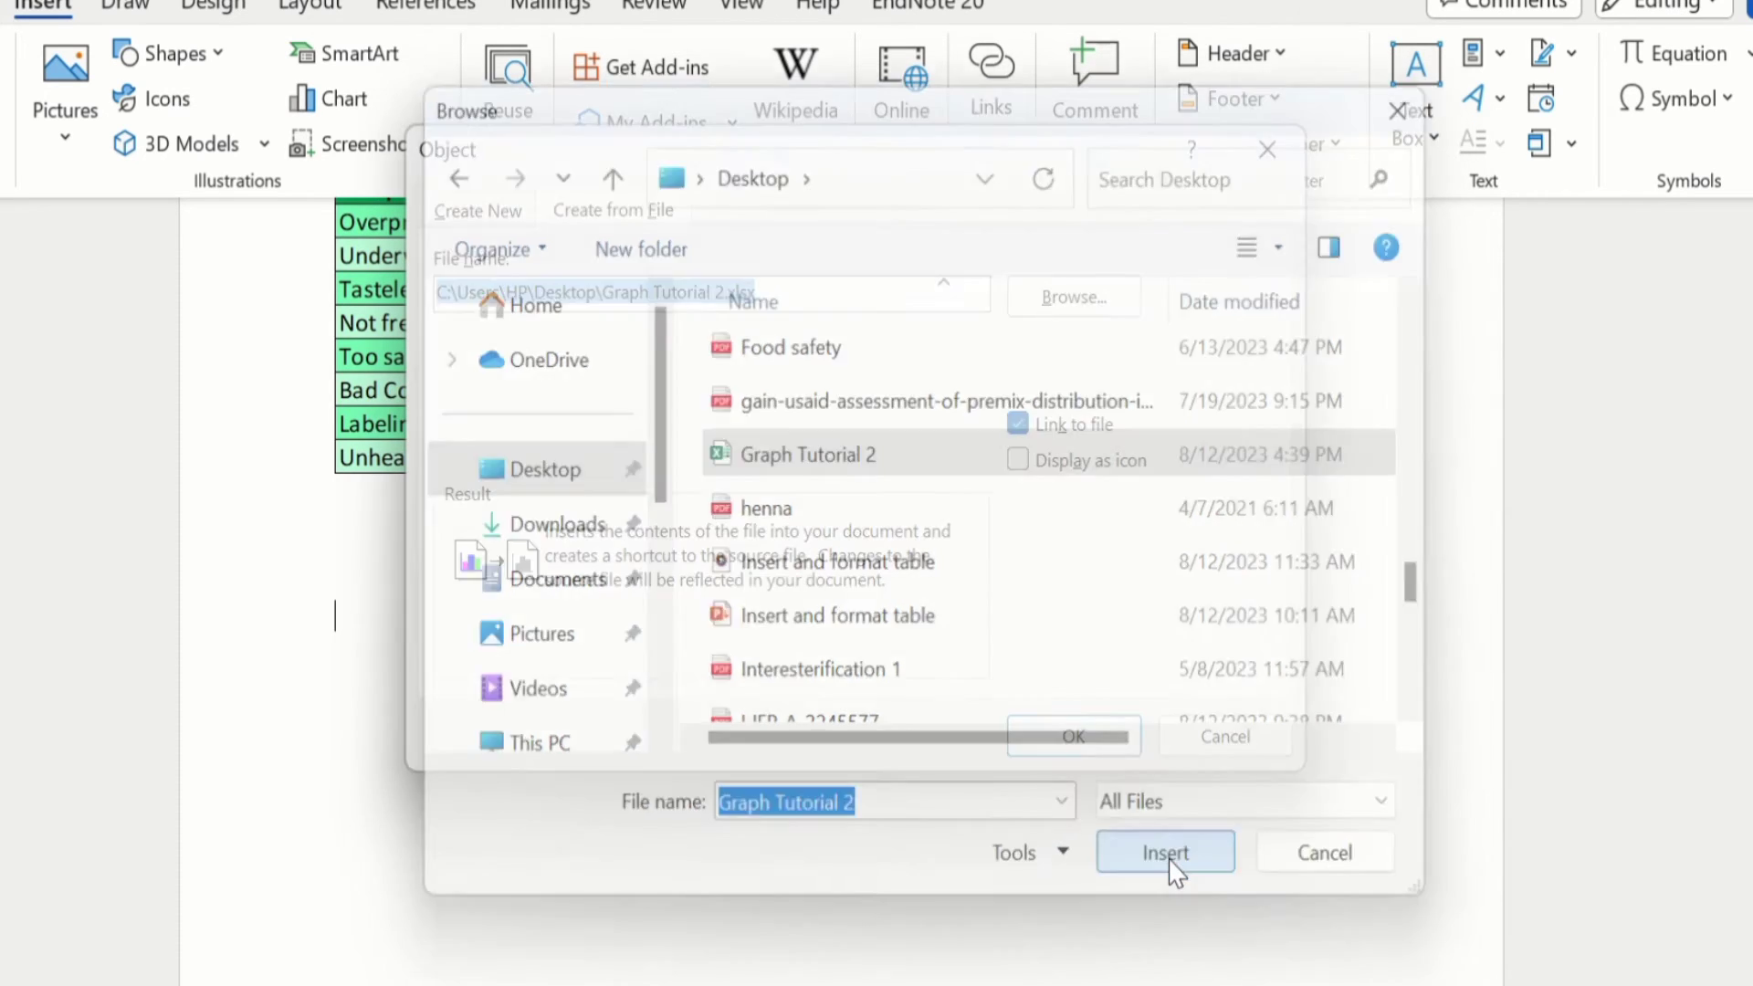
left_click(1065, 738)
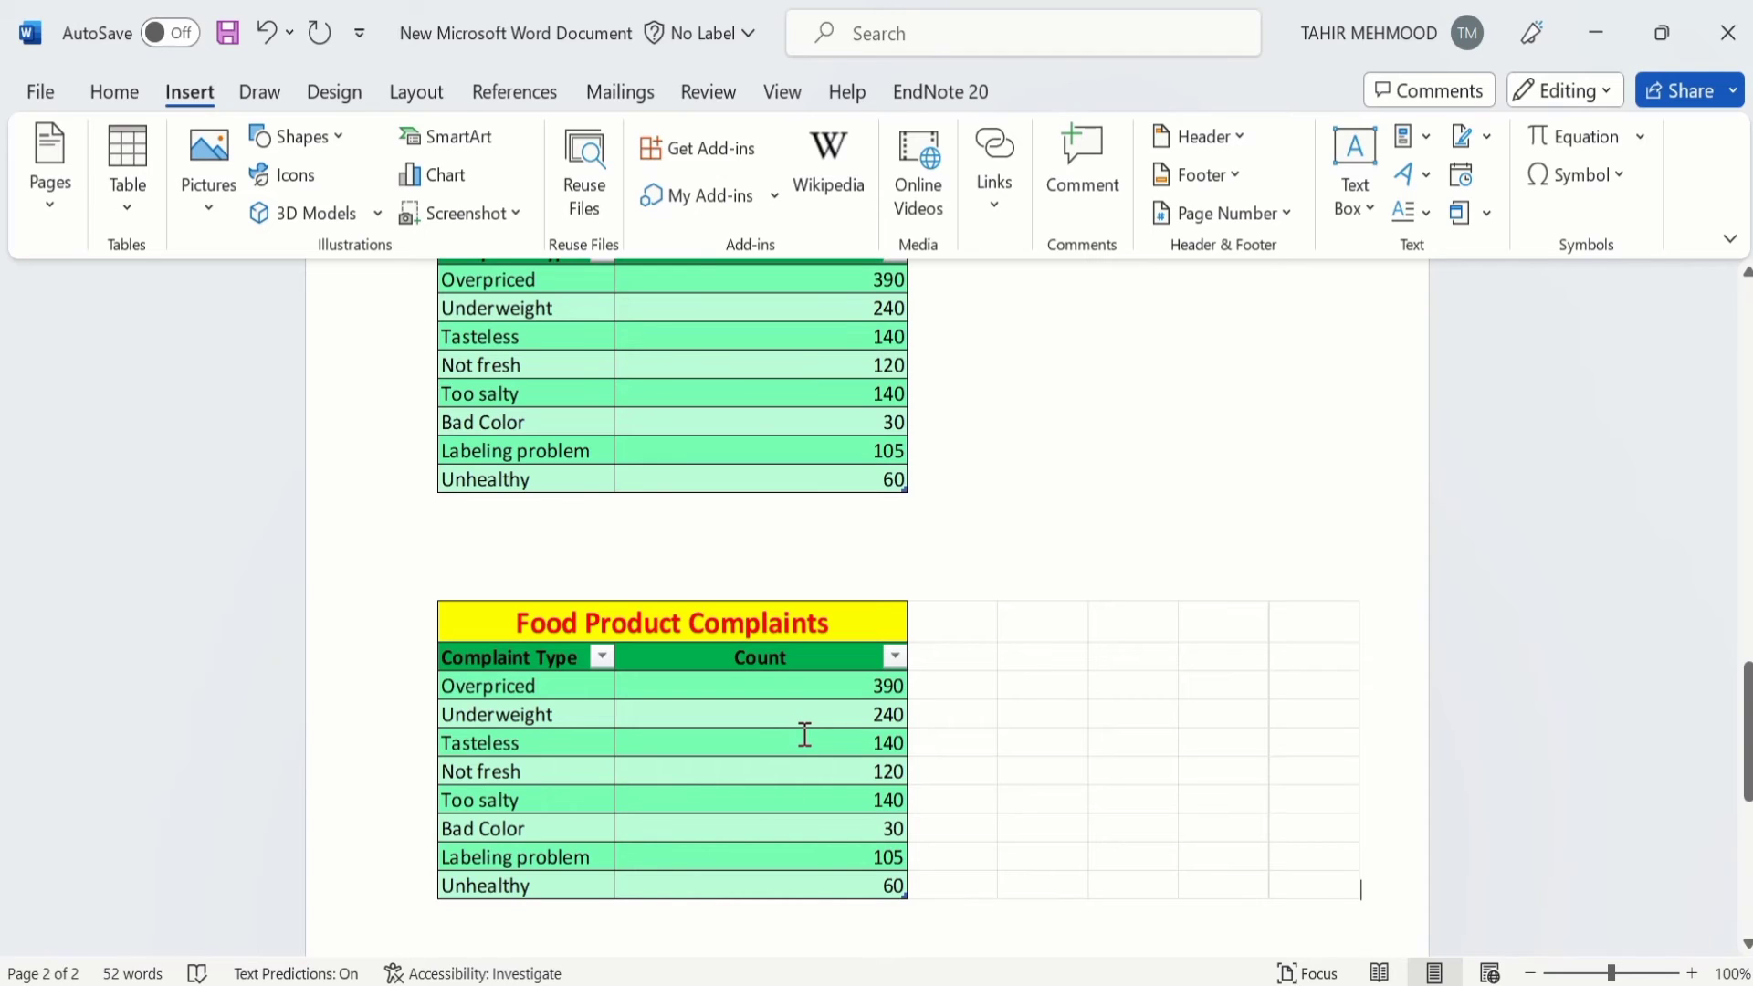
Open the source of the newly inserted linked table and return the insertion point to the blank area below it
left_click(1051, 514)
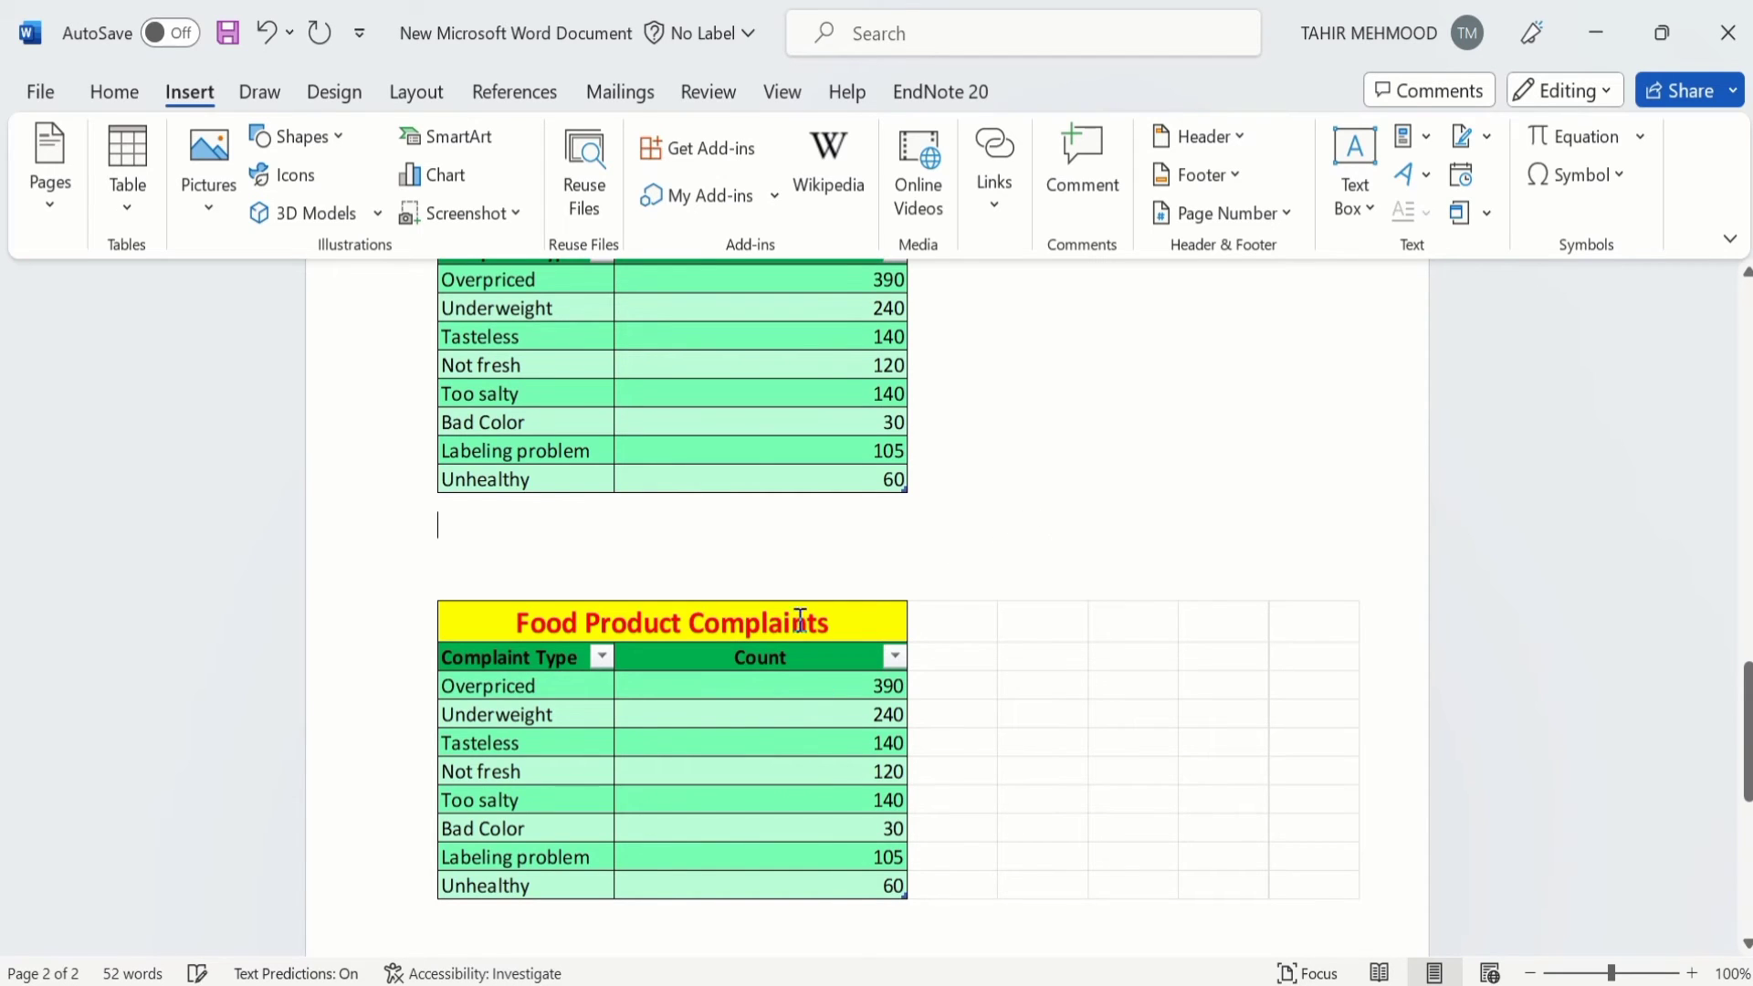
double_click(761, 658)
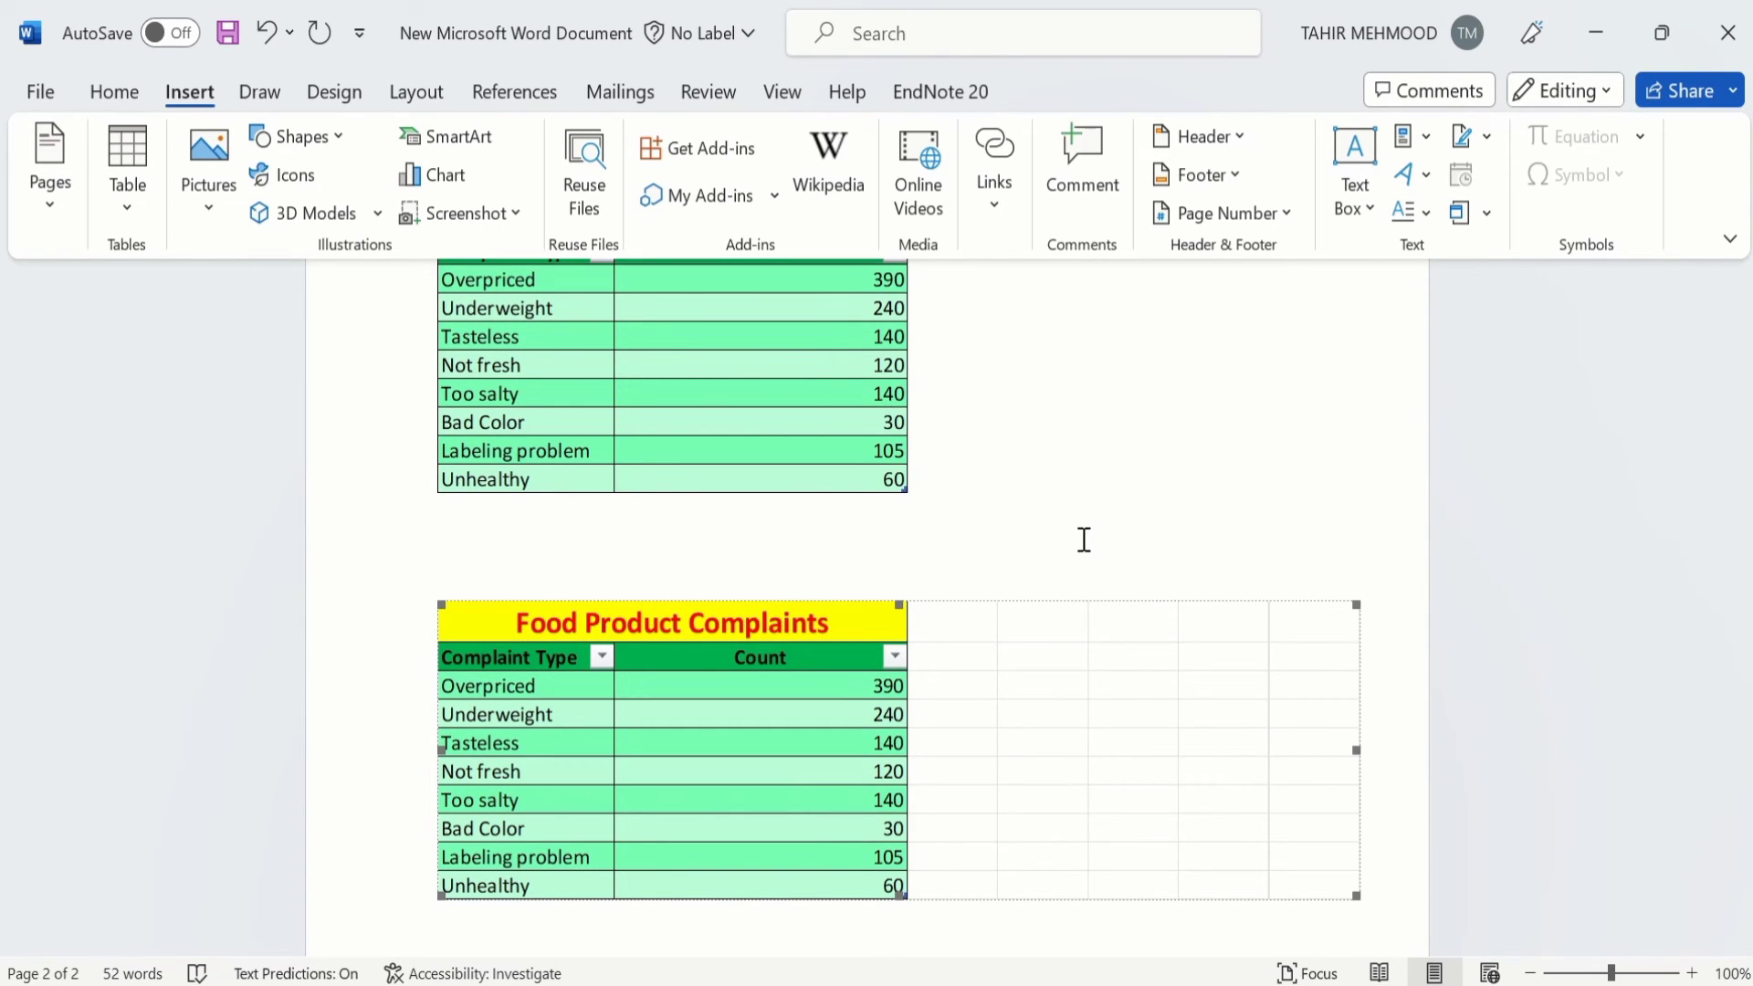
left_click_drag(1747, 657, 1746, 794)
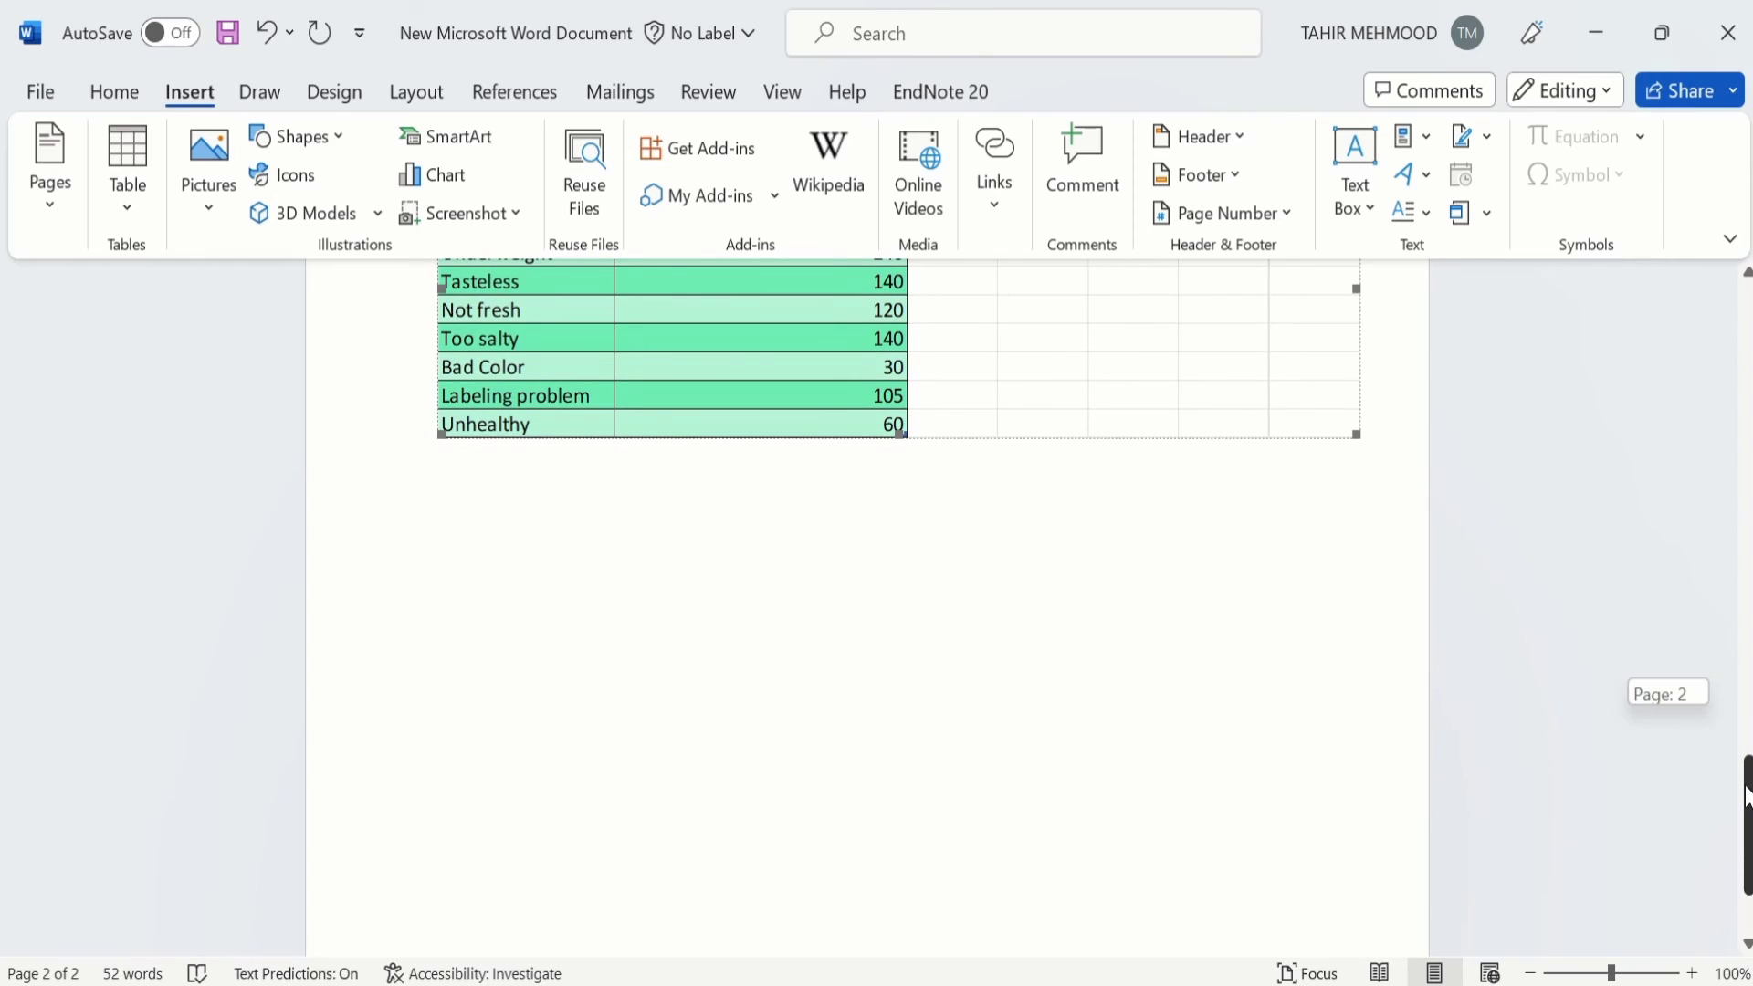
left_click(454, 571)
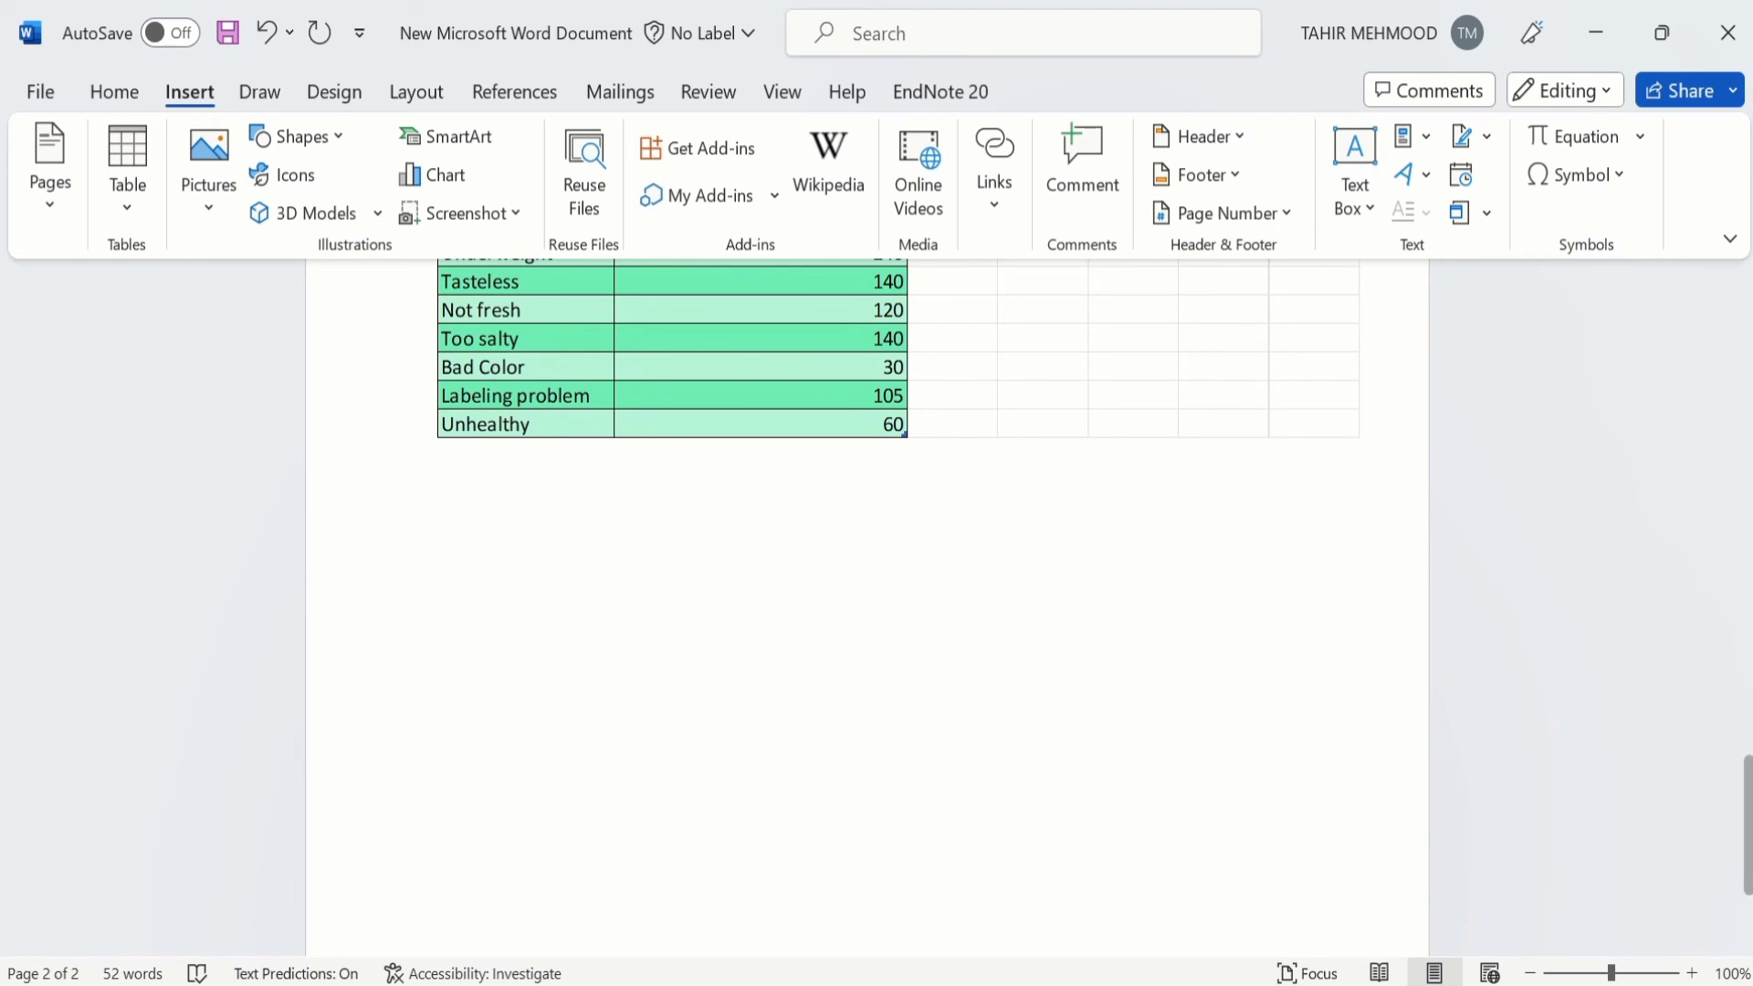
Switch to Excel and copy the whole Food Product Complaints table, A1:B10, from the preto sheet
key("alt+Tab")
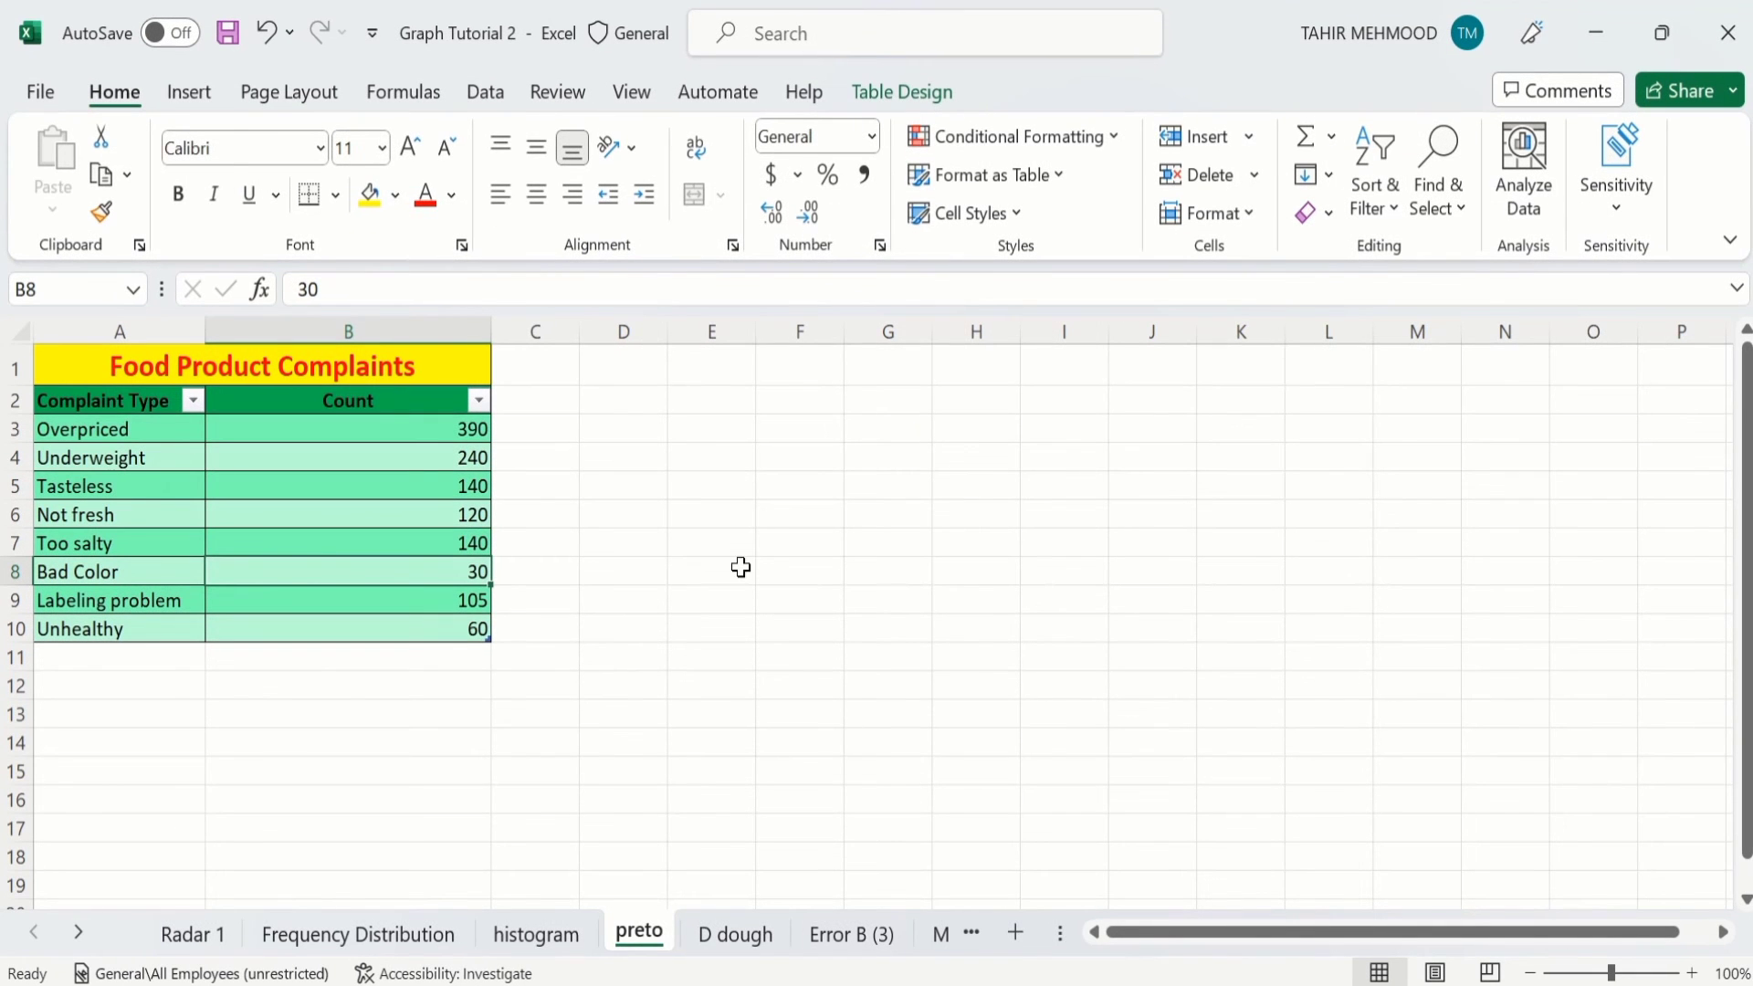
left_click(459, 627)
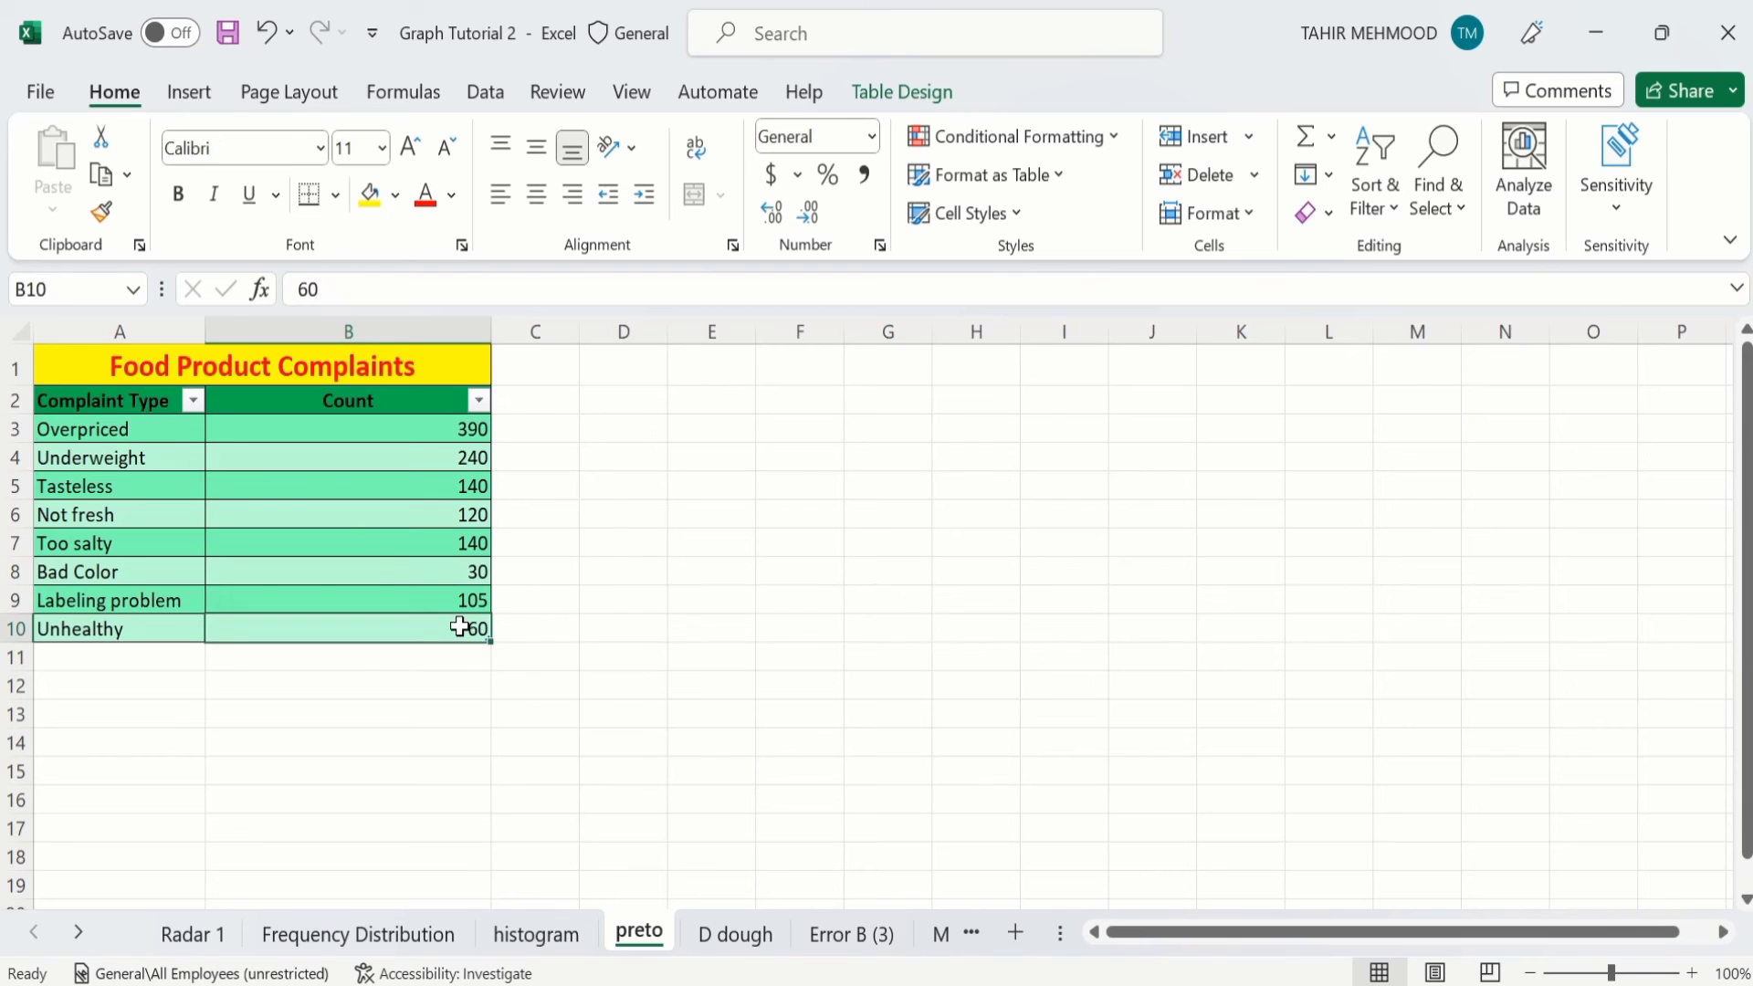
mouse_move(460, 626)
left_mouse_down()
mouse_move(239, 563)
mouse_move(137, 366)
left_mouse_up()
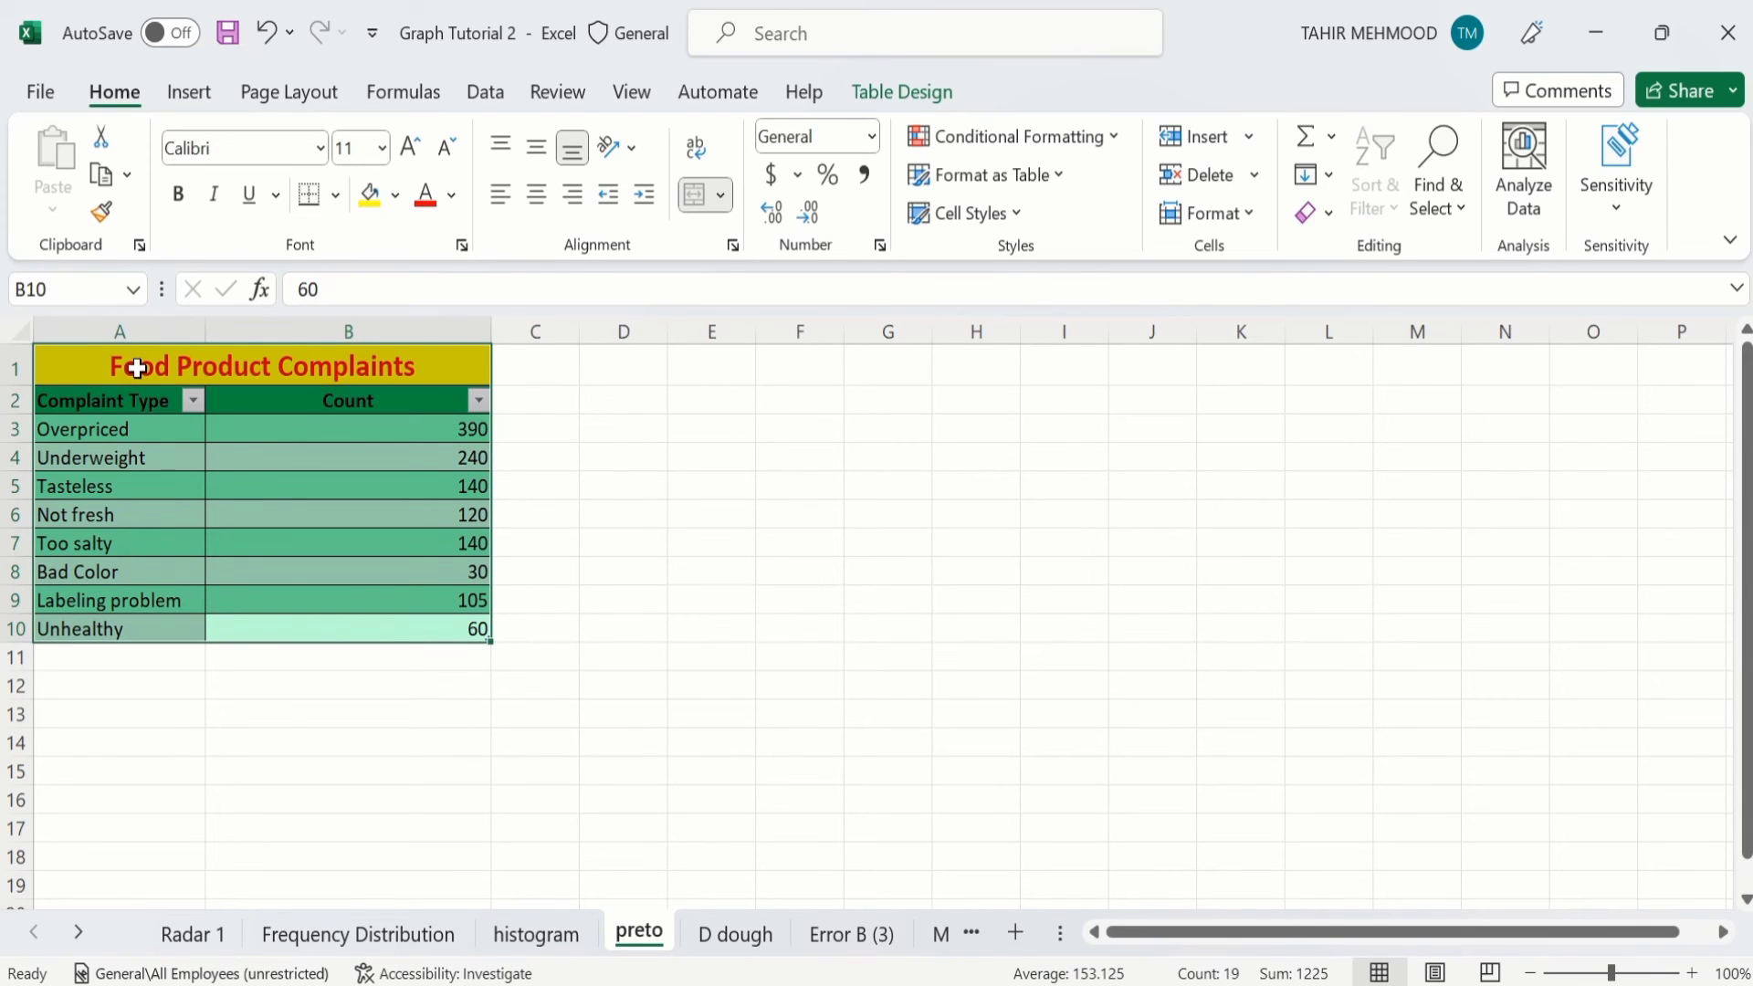
right_click(137, 368)
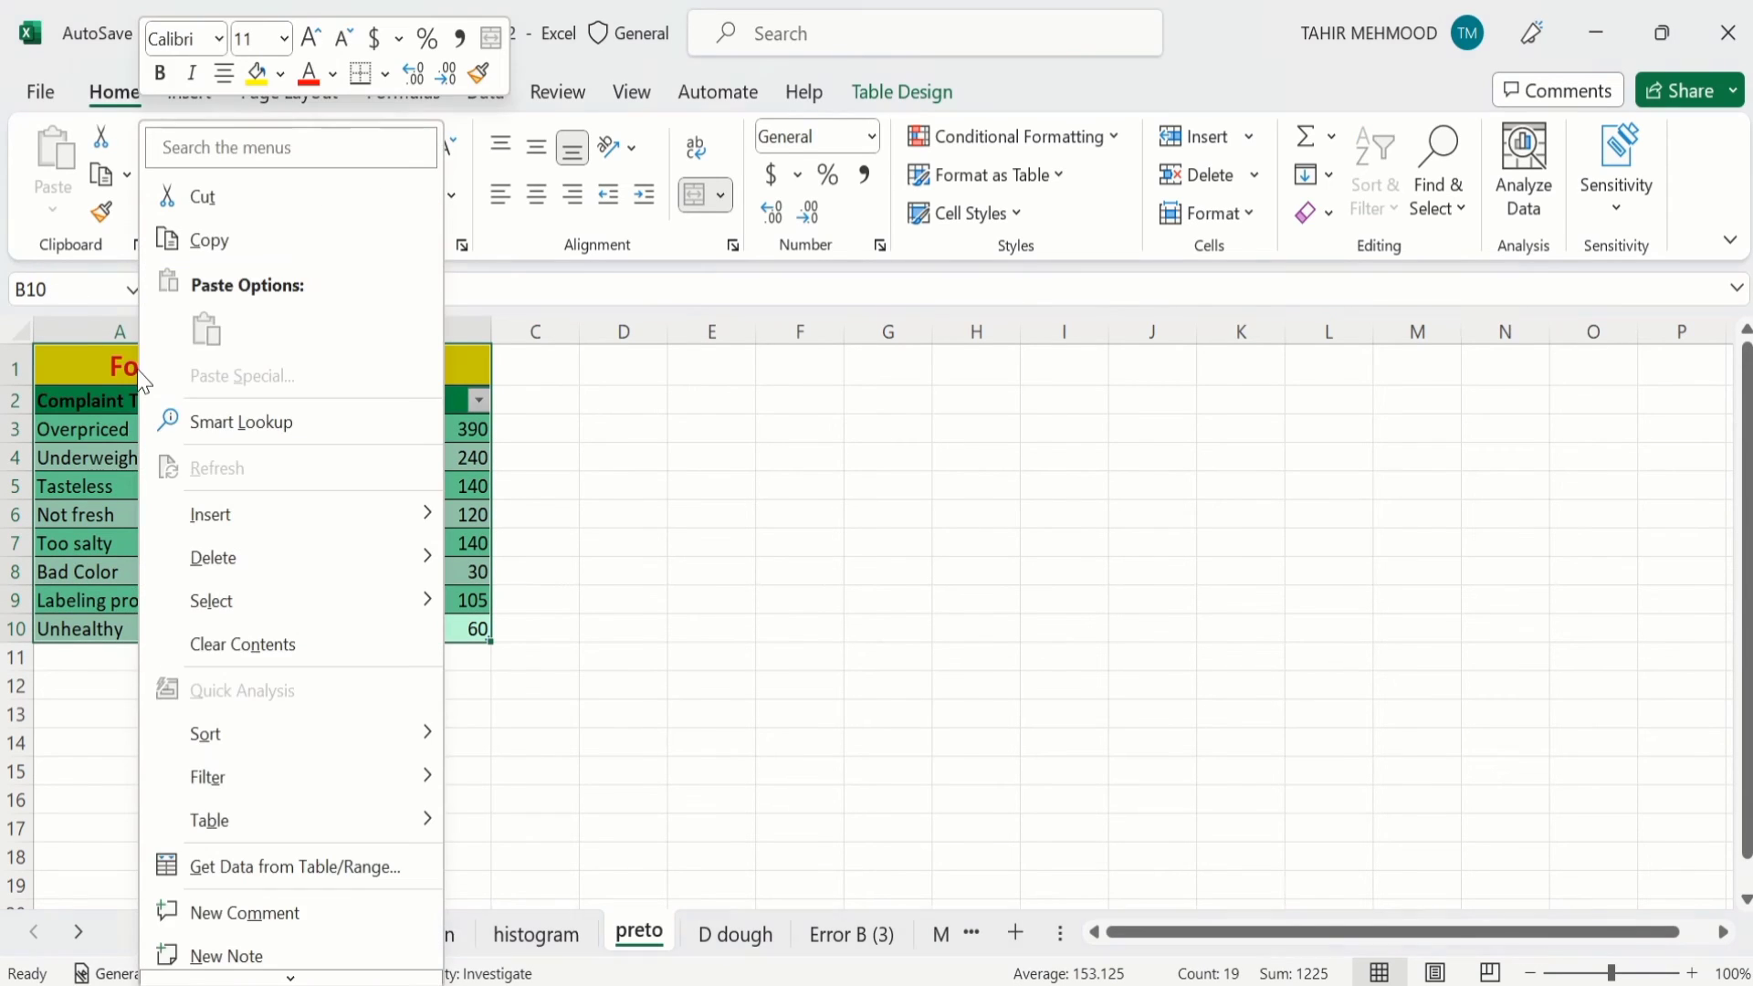
left_click(264, 241)
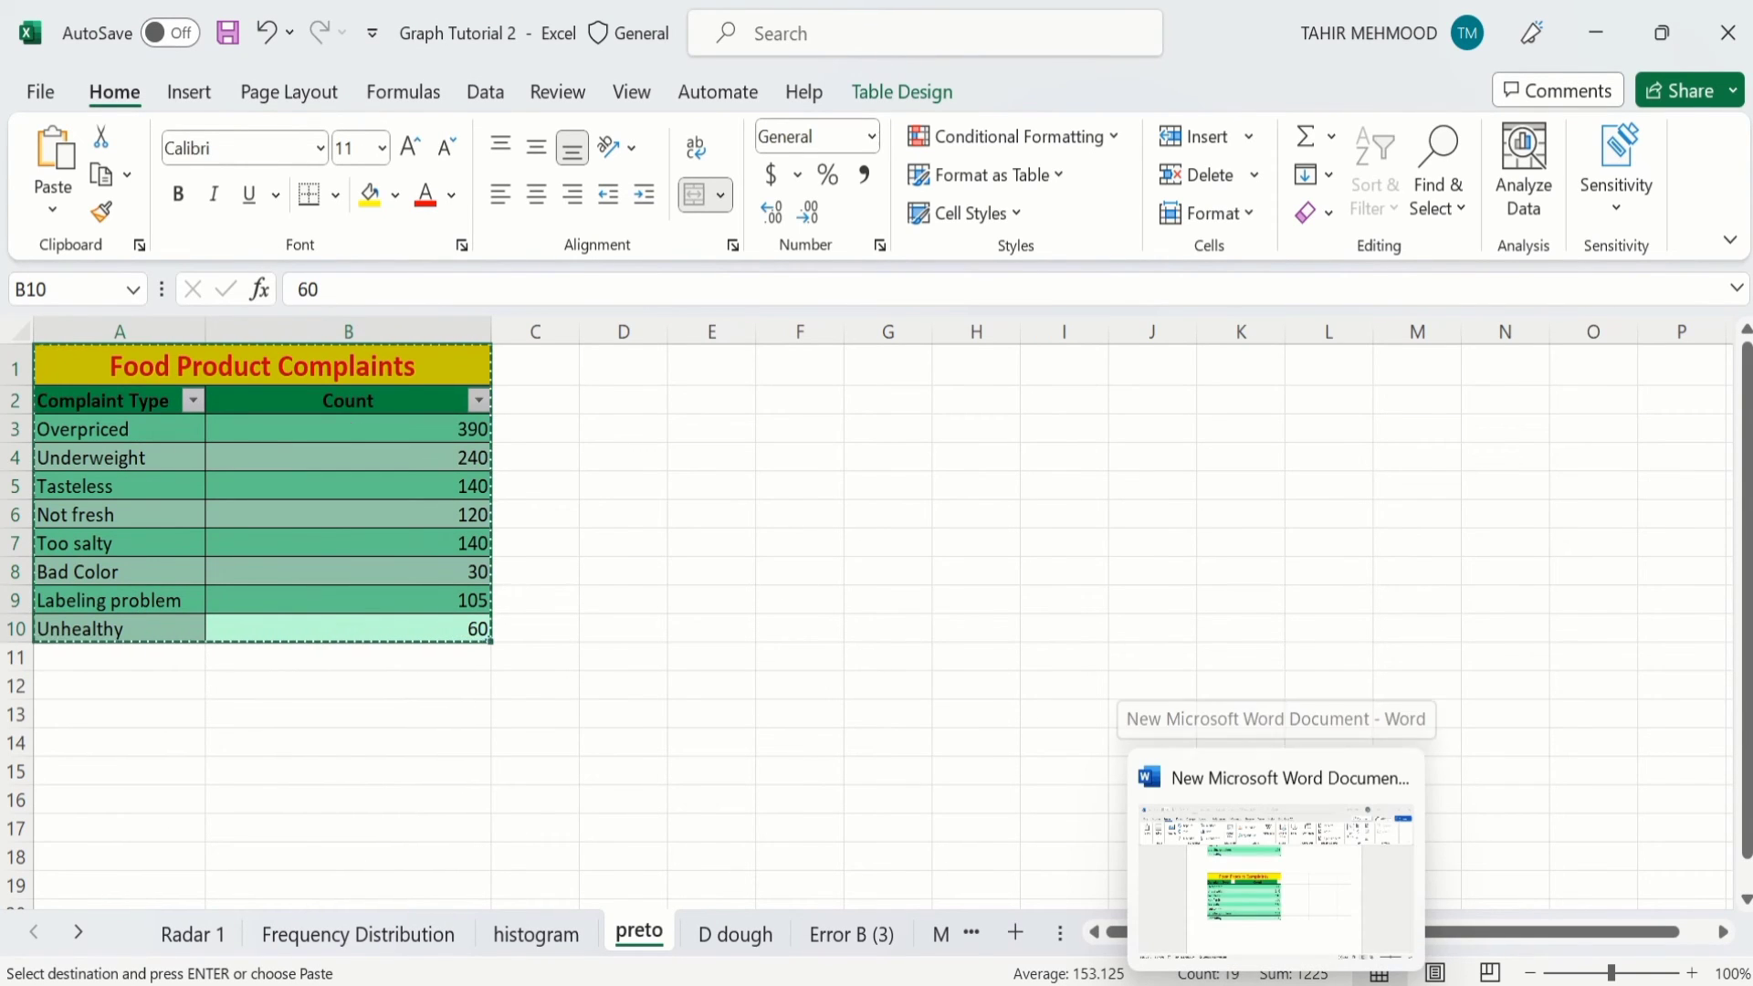
Switch to Word and add blank paragraphs below the last linked table until the insertion point is on page 3
left_click(1275, 984)
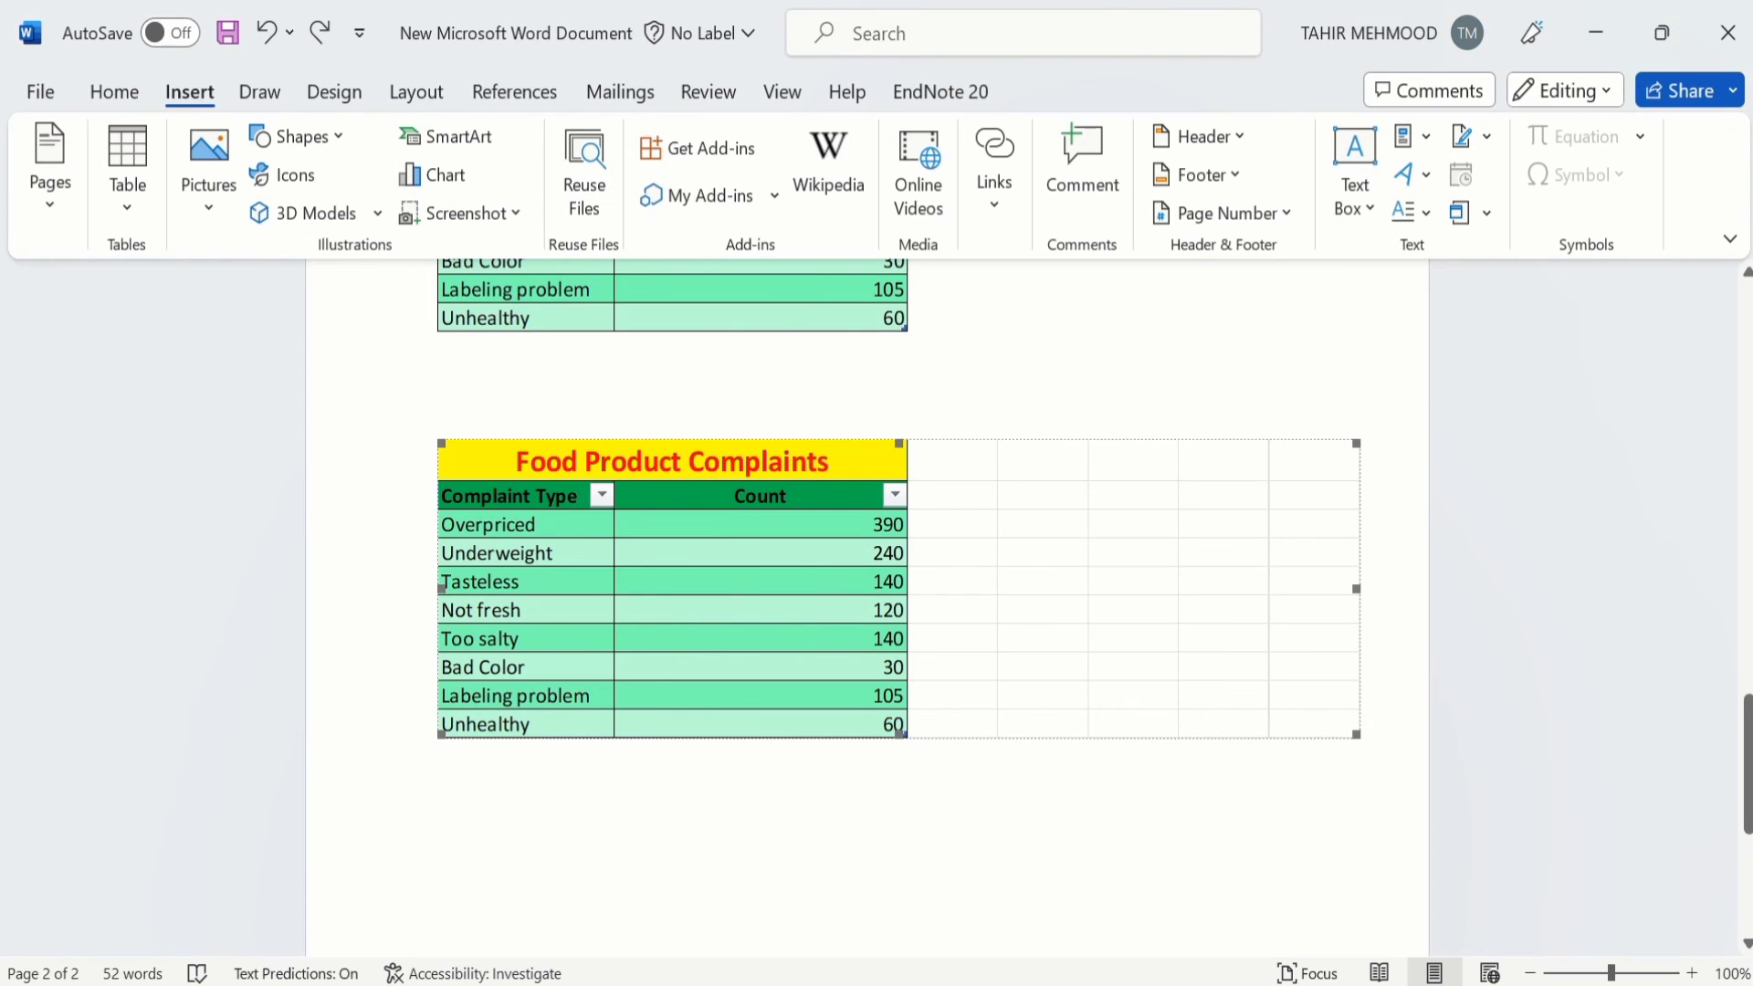
left_click(454, 838)
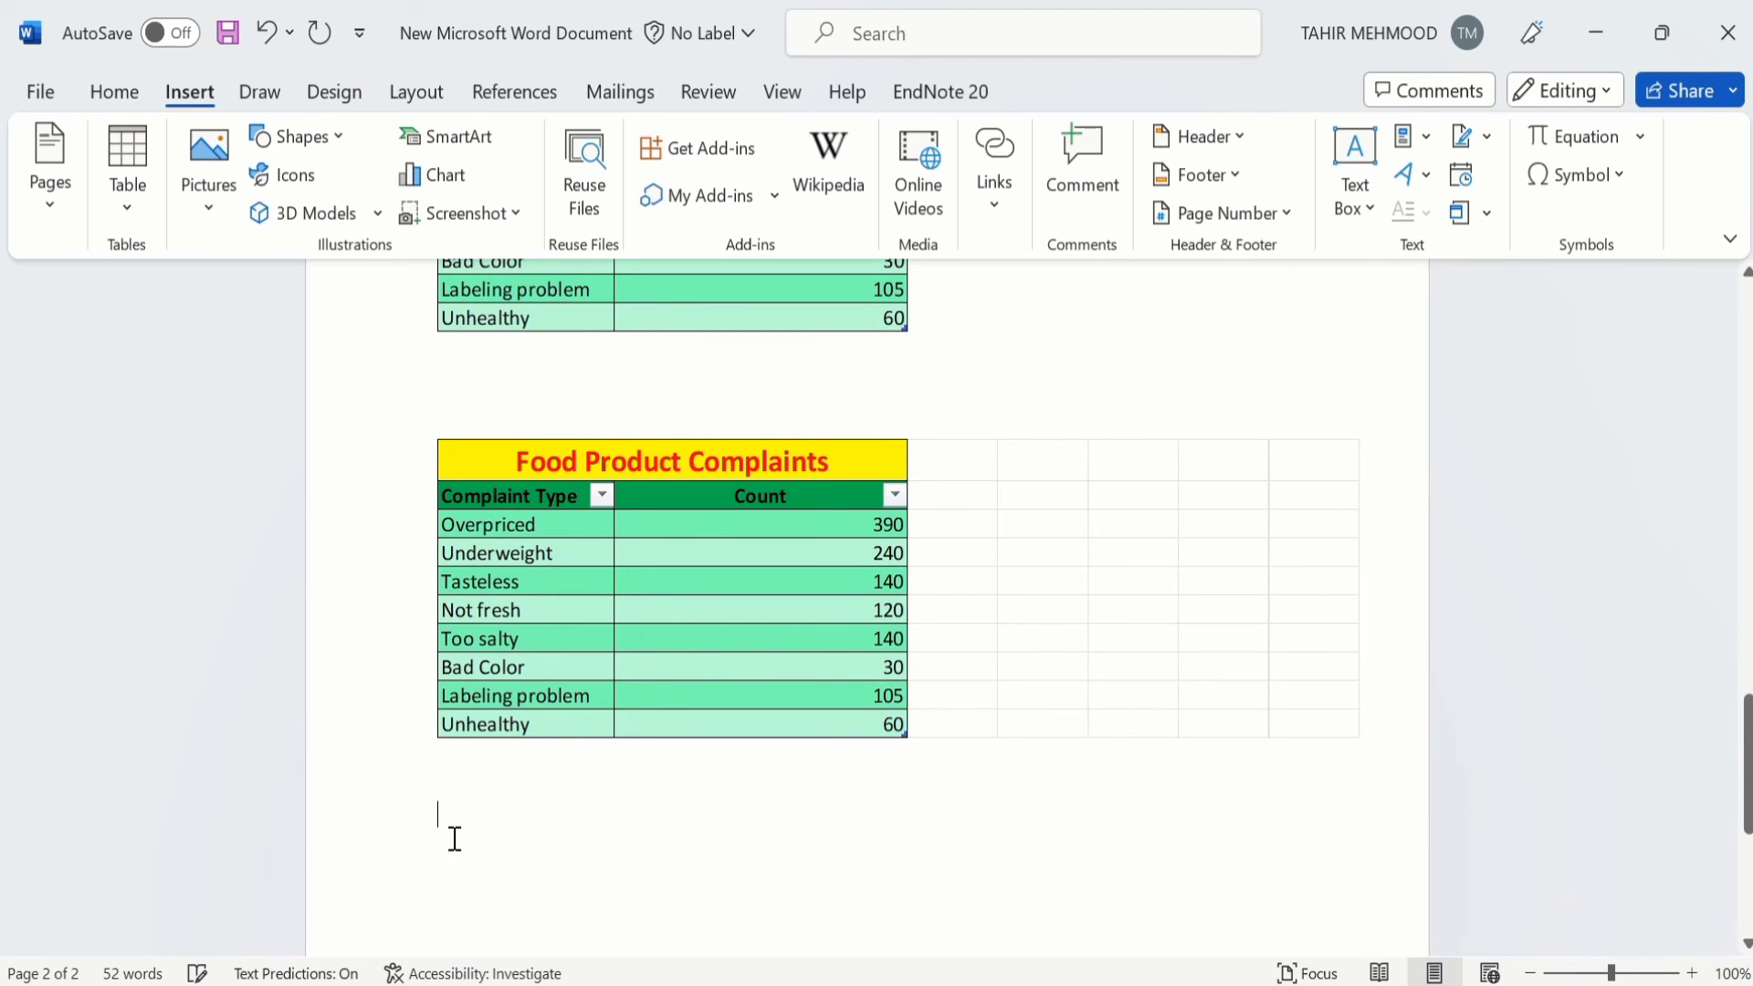
key("Return")
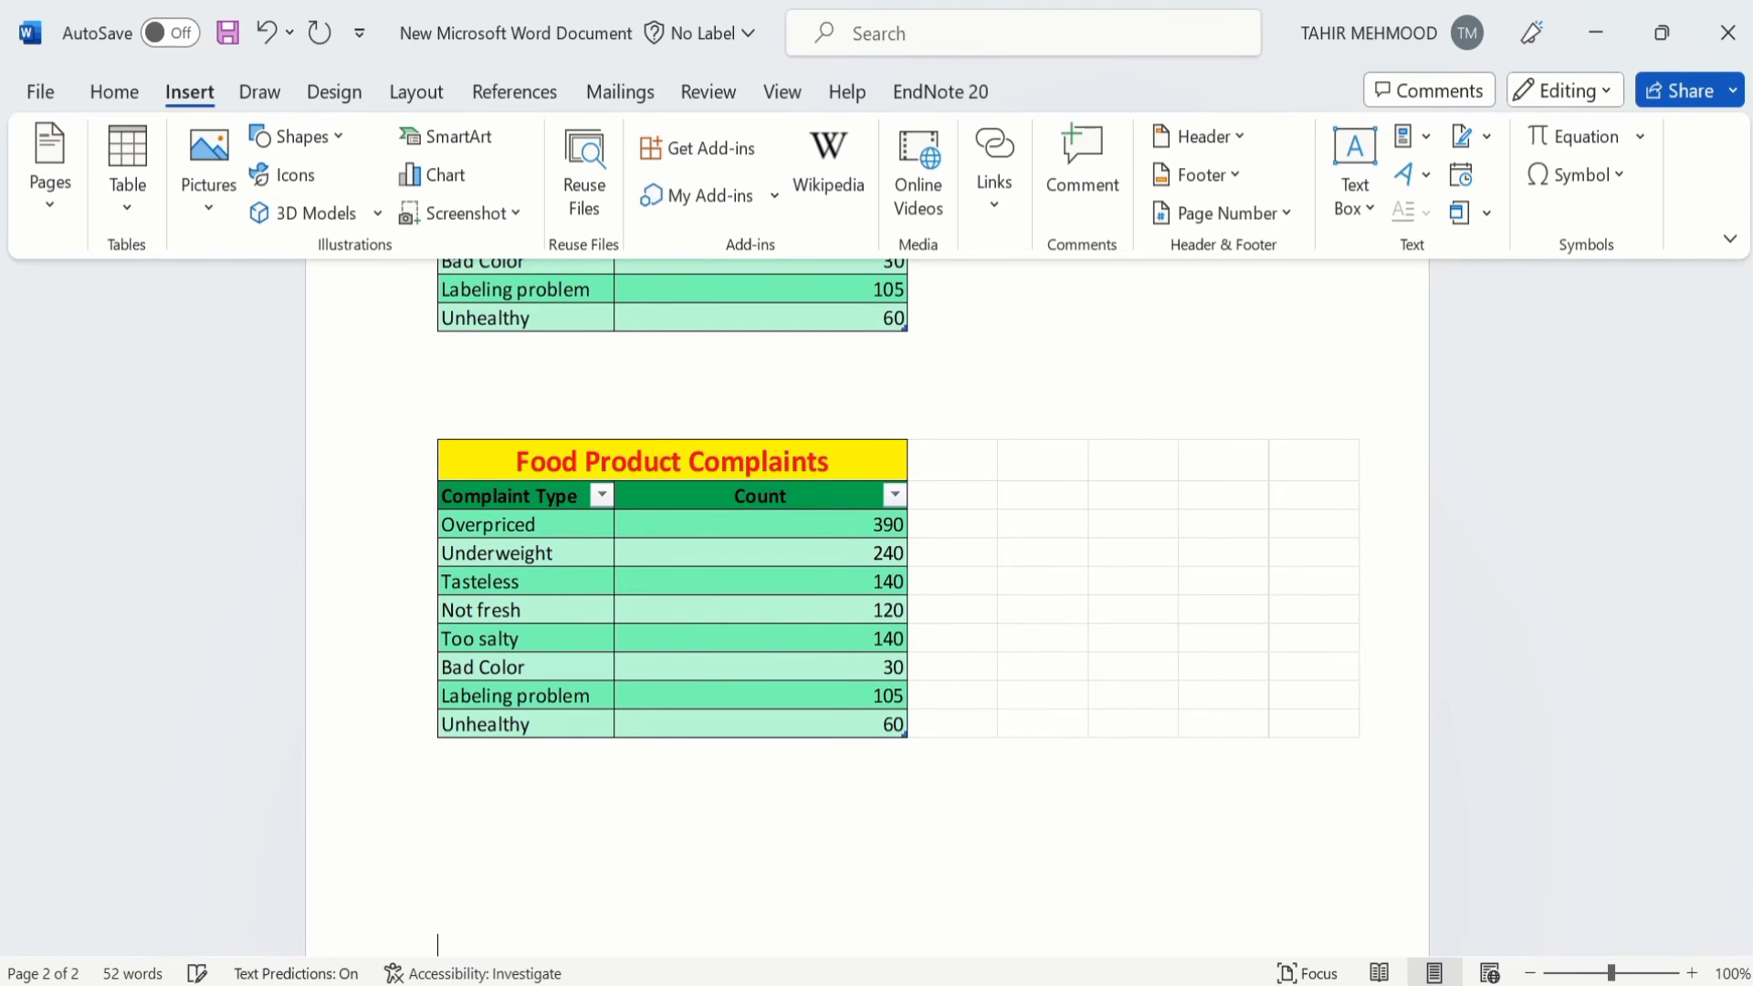
key("Return")
key("Return")
key("Return")
key("Return")
key("Return")
key("Return")
key("Return")
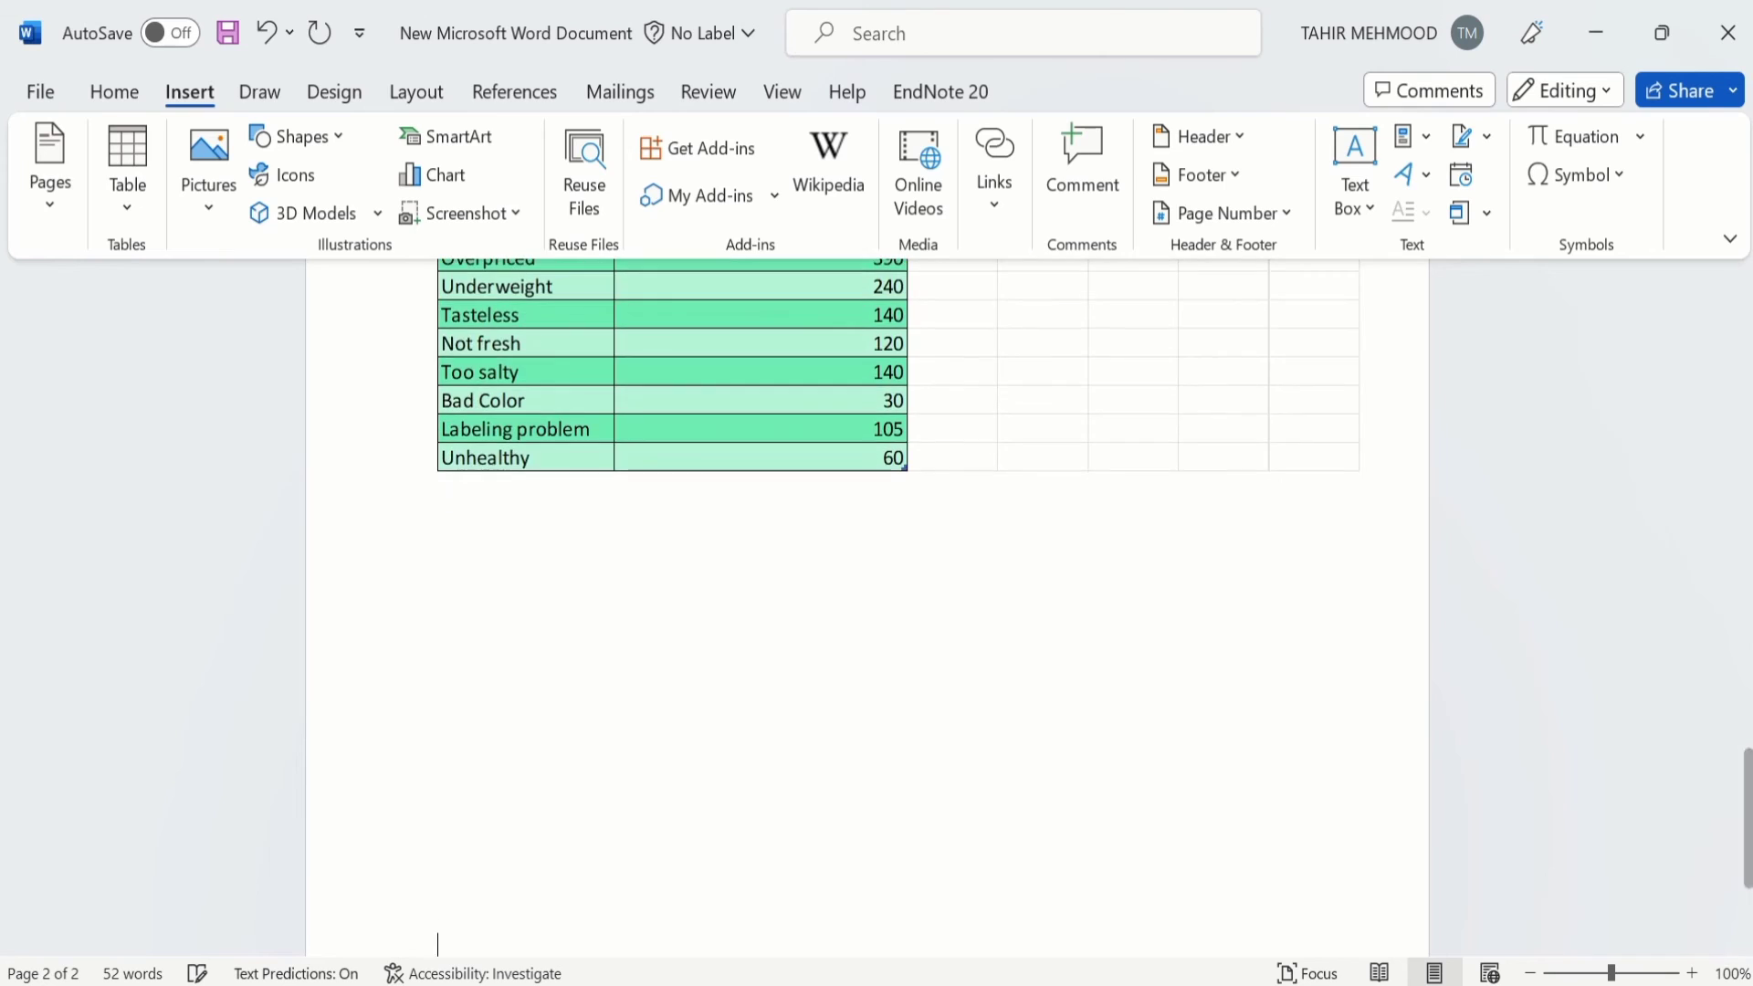
key("Return")
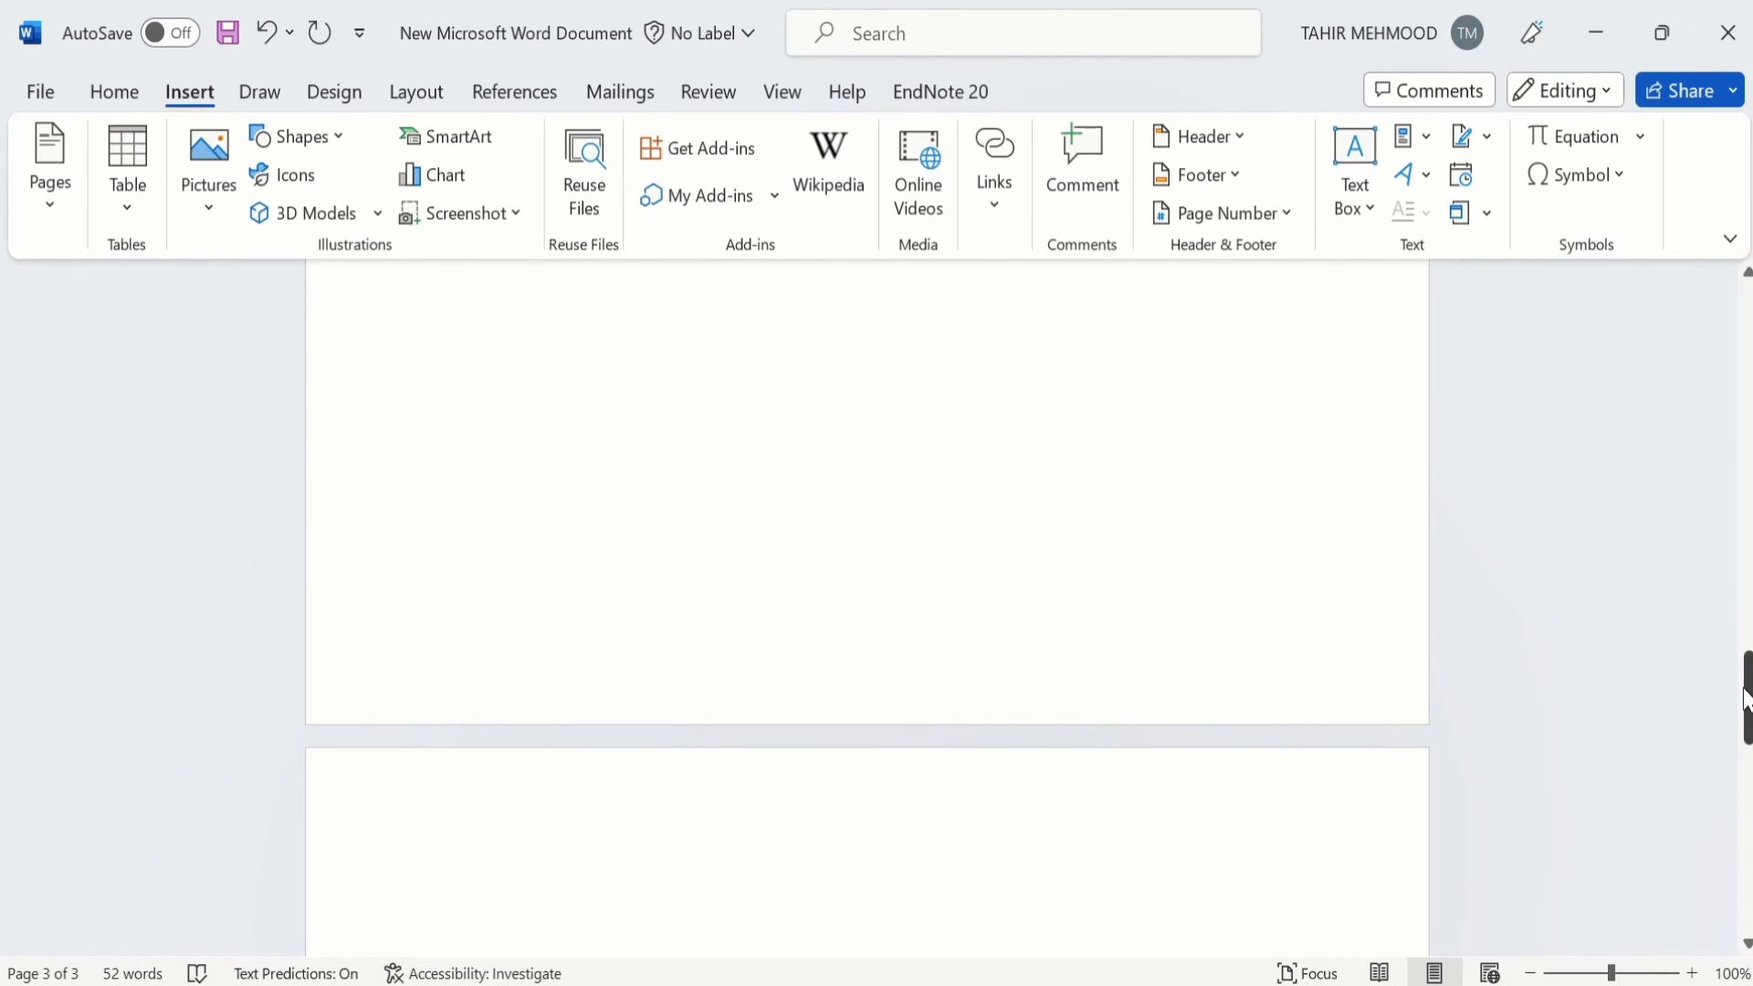
left_click_drag(1745, 698, 1742, 741)
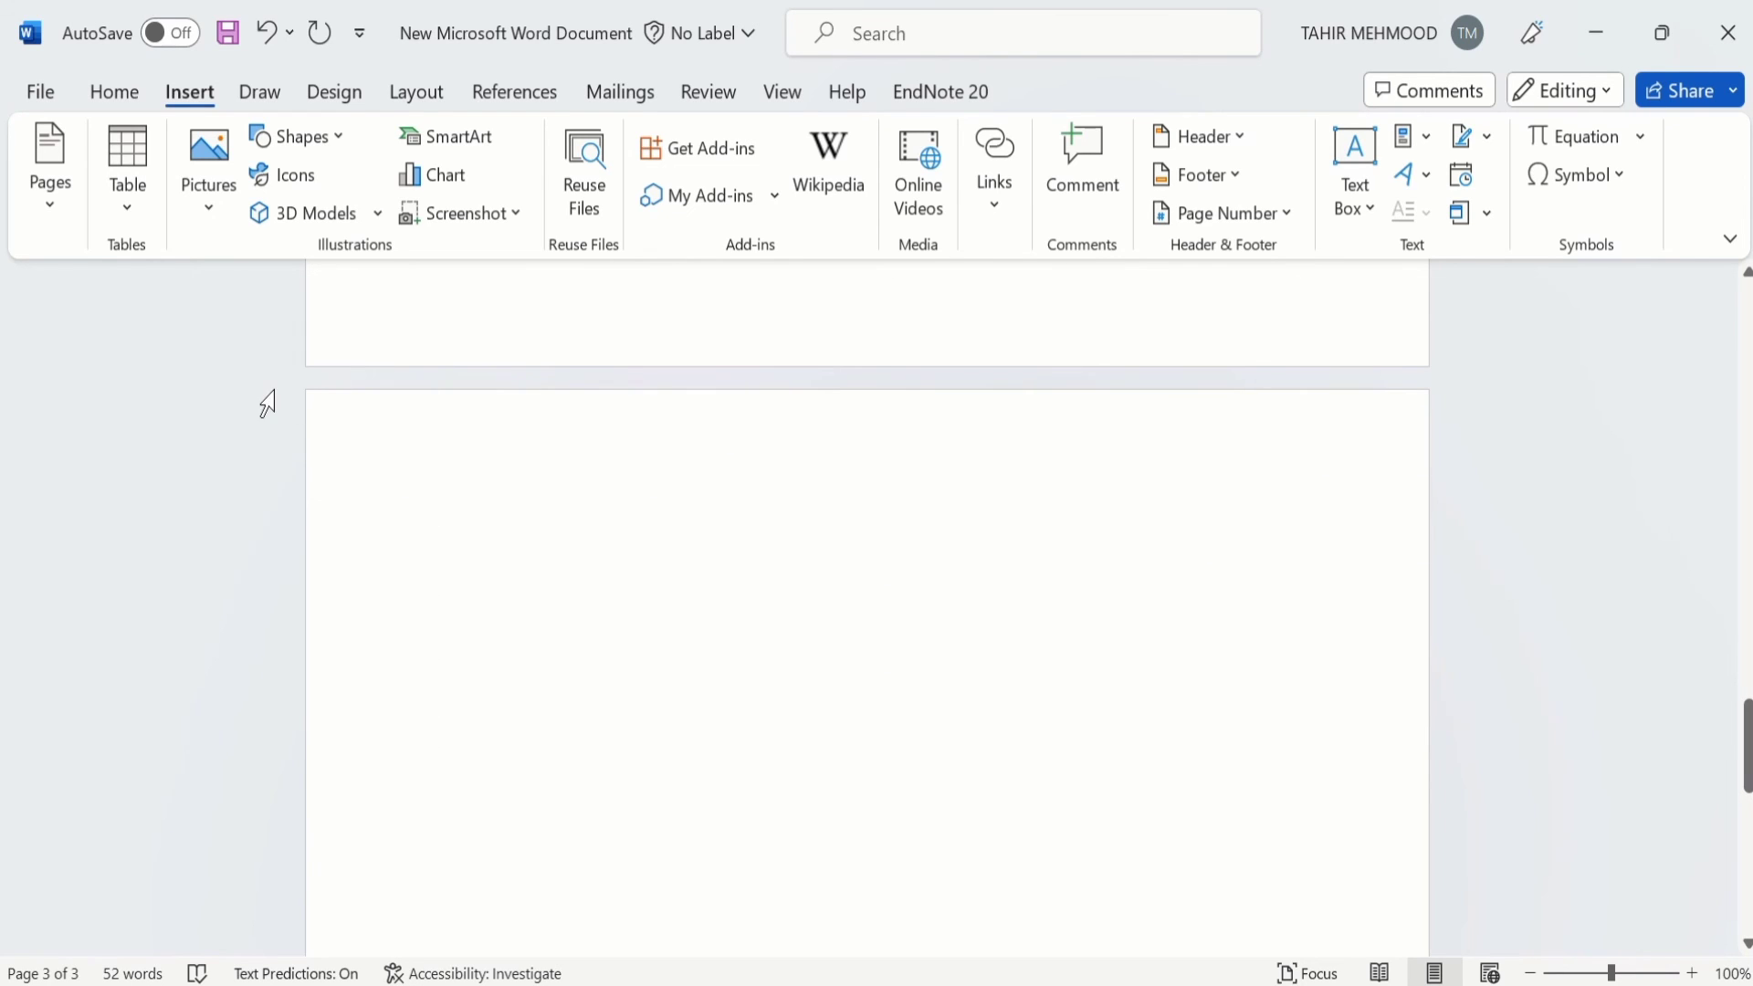
Use Paste Special to paste the copied table on page 3 as an unlinked Microsoft Excel Worksheet Object
left_click(115, 93)
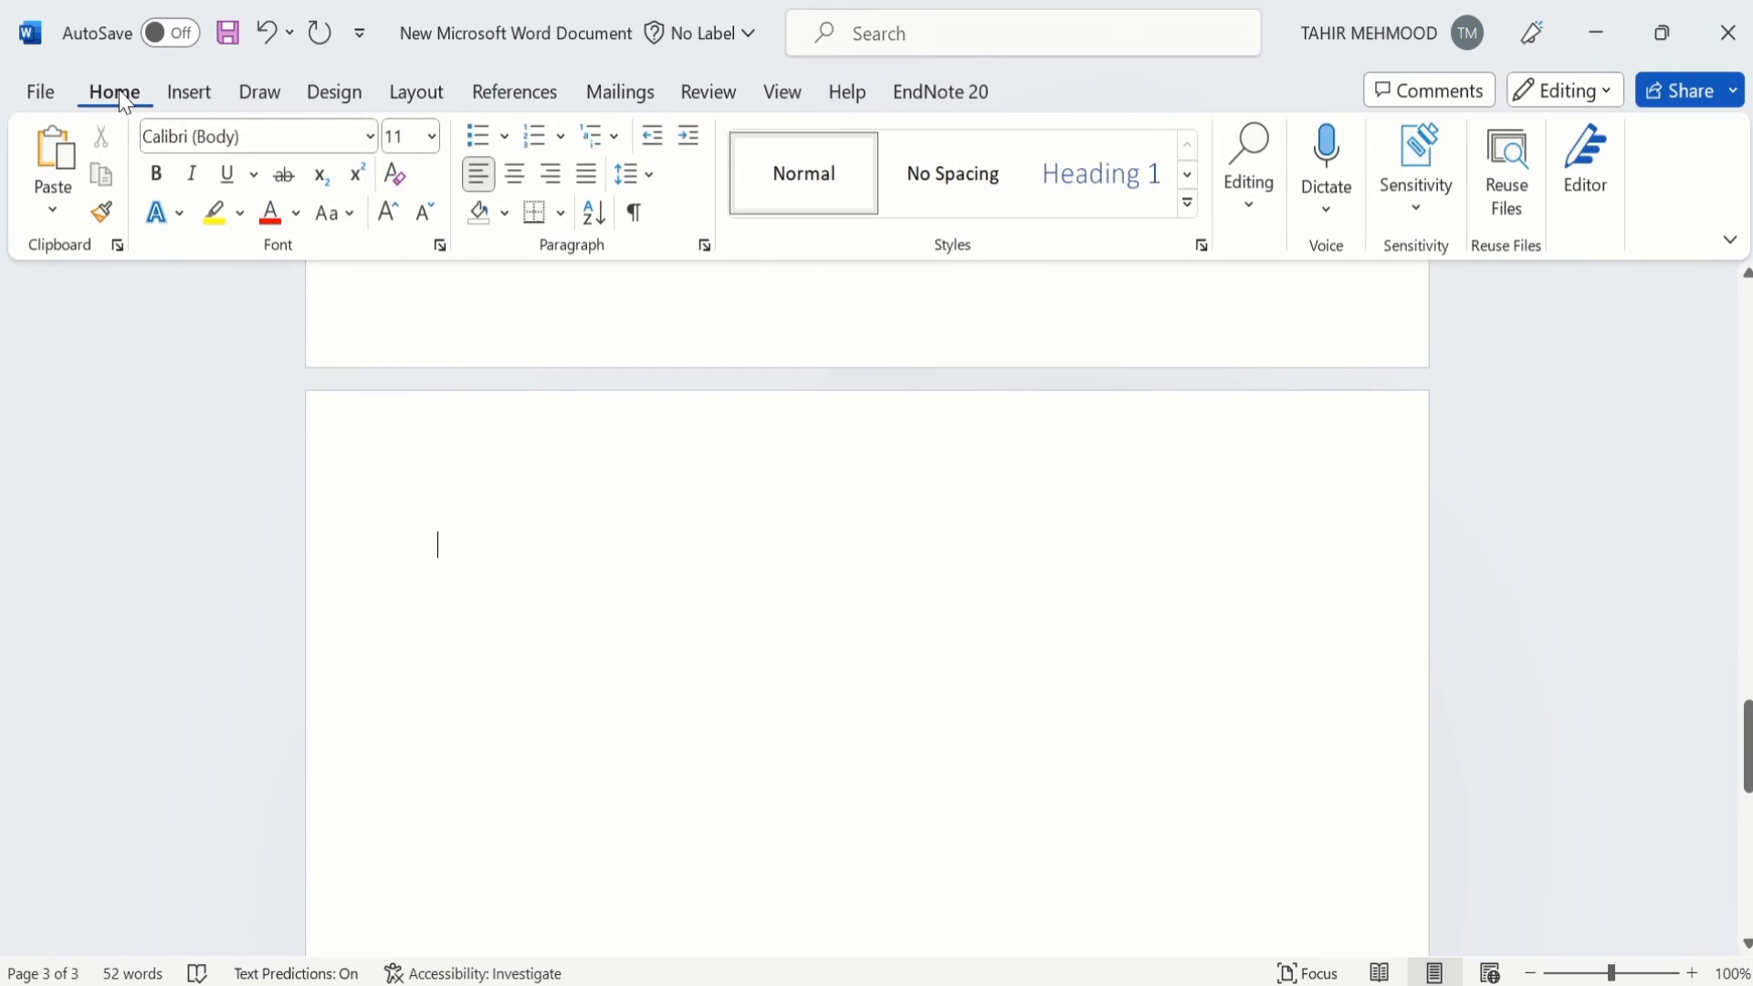
left_click(55, 215)
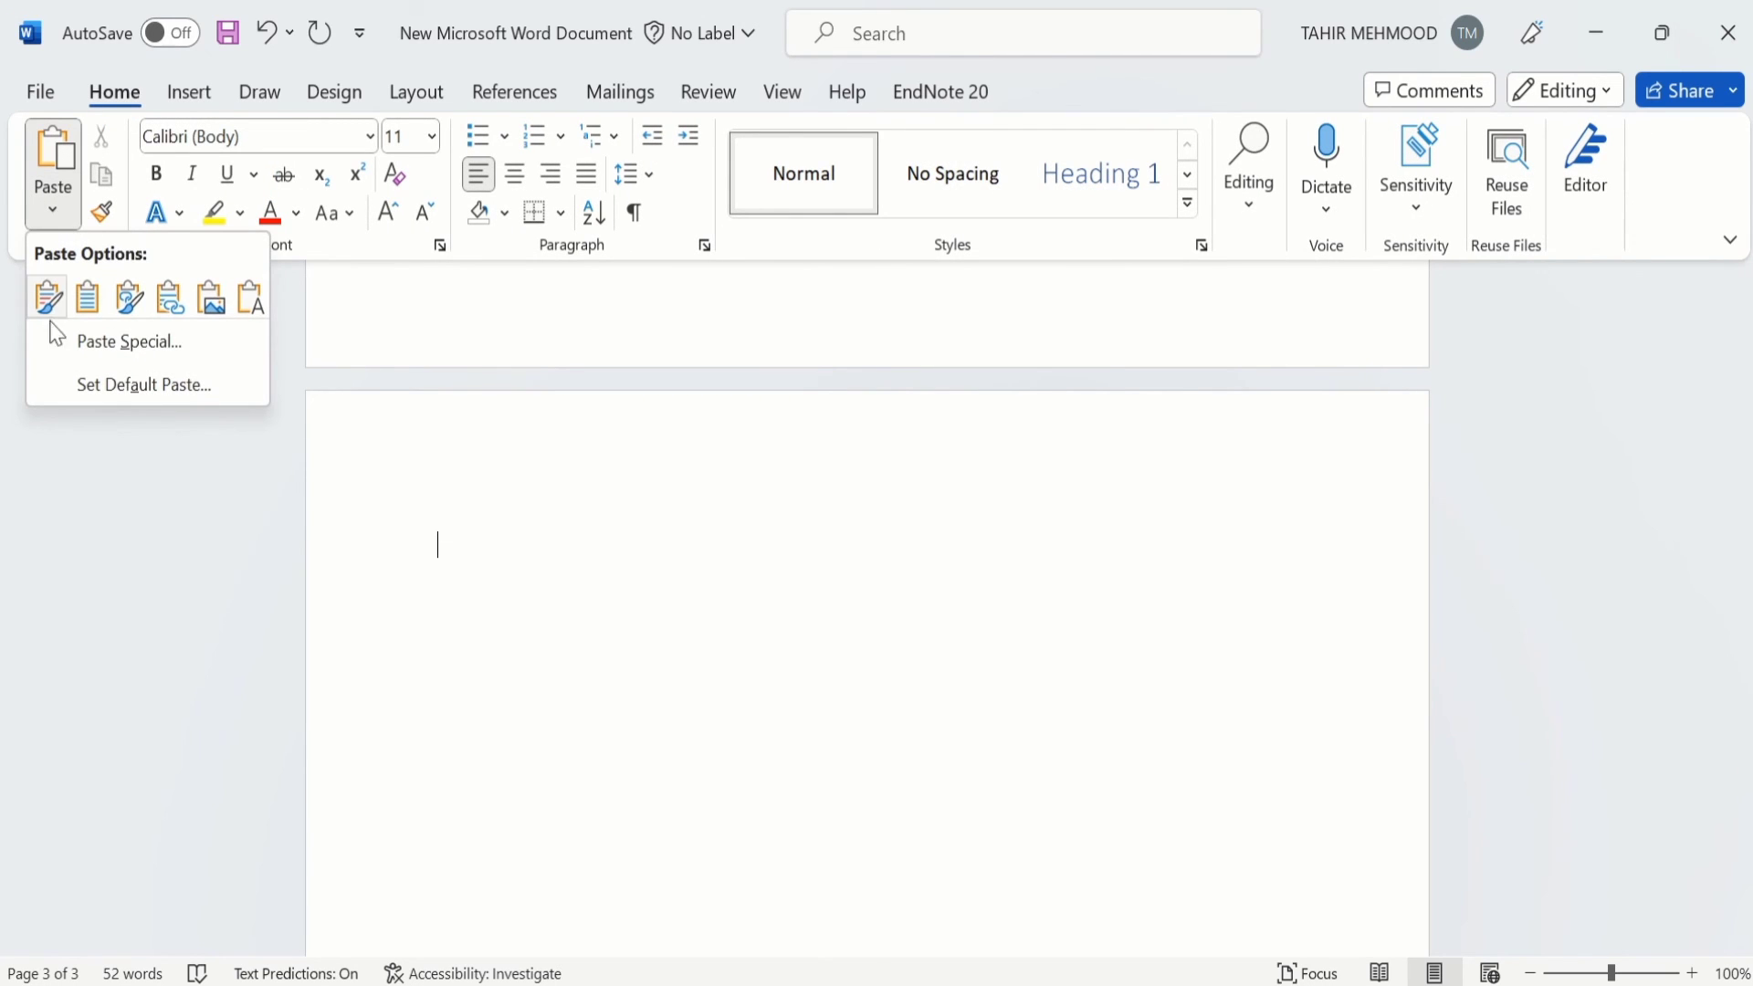
left_click(139, 351)
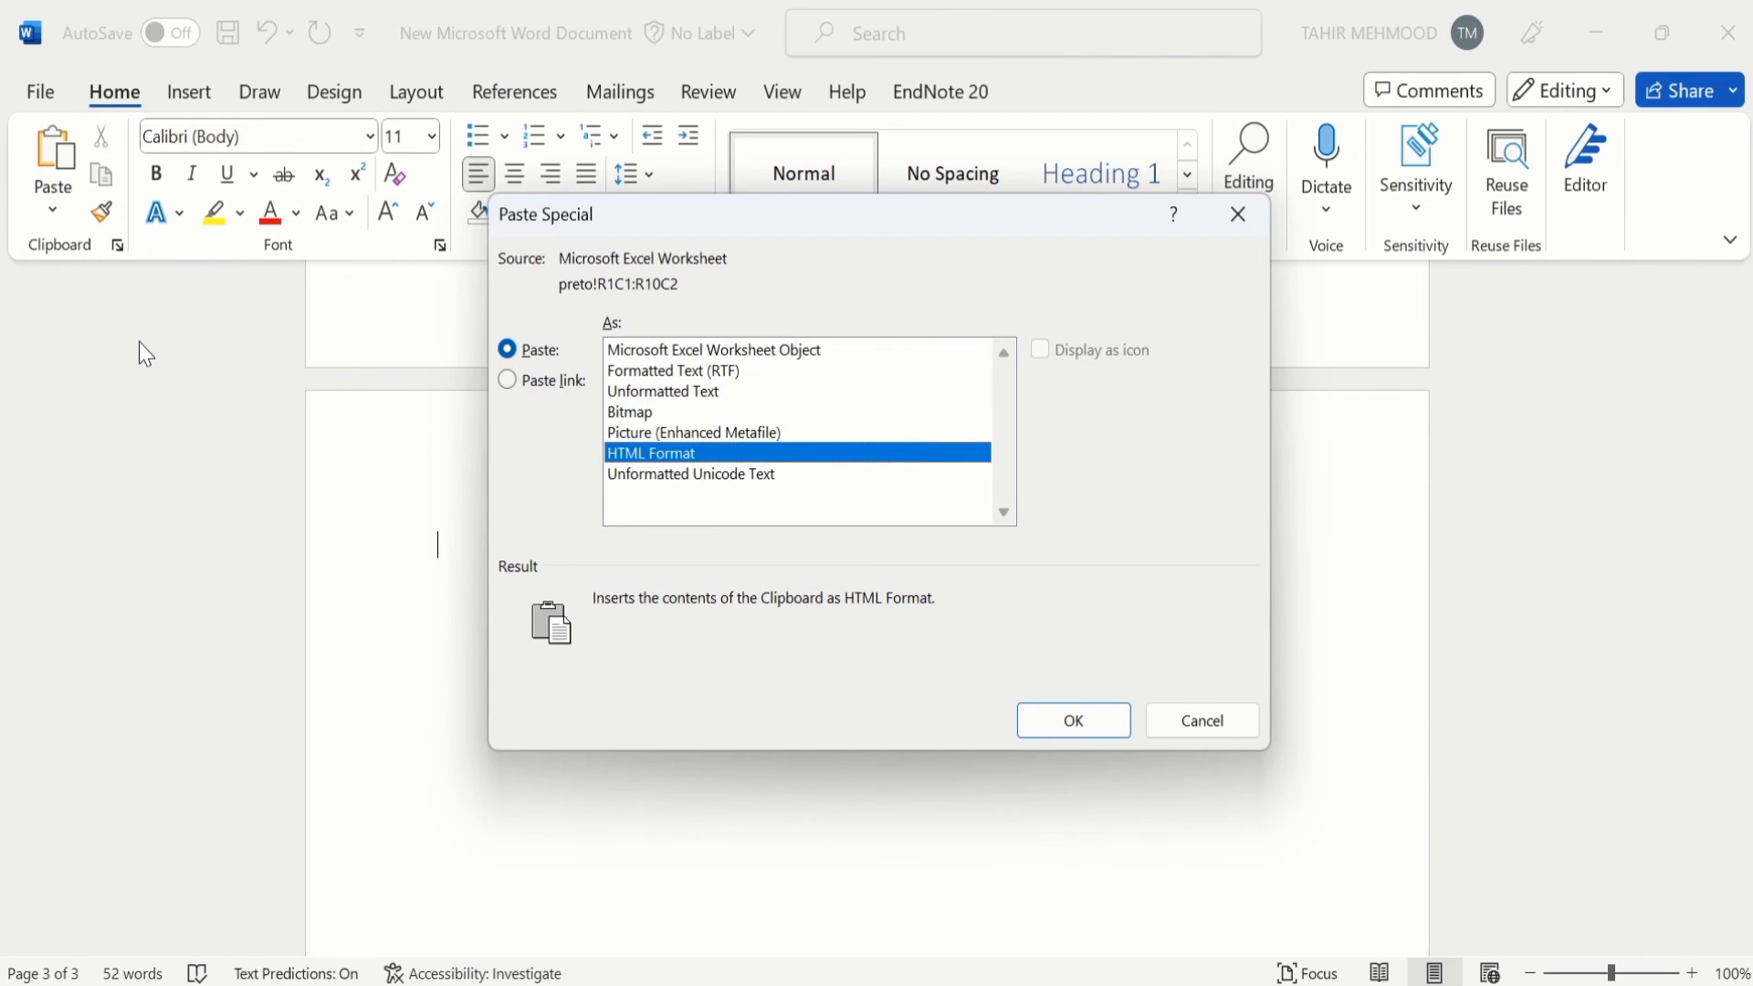
left_click(787, 353)
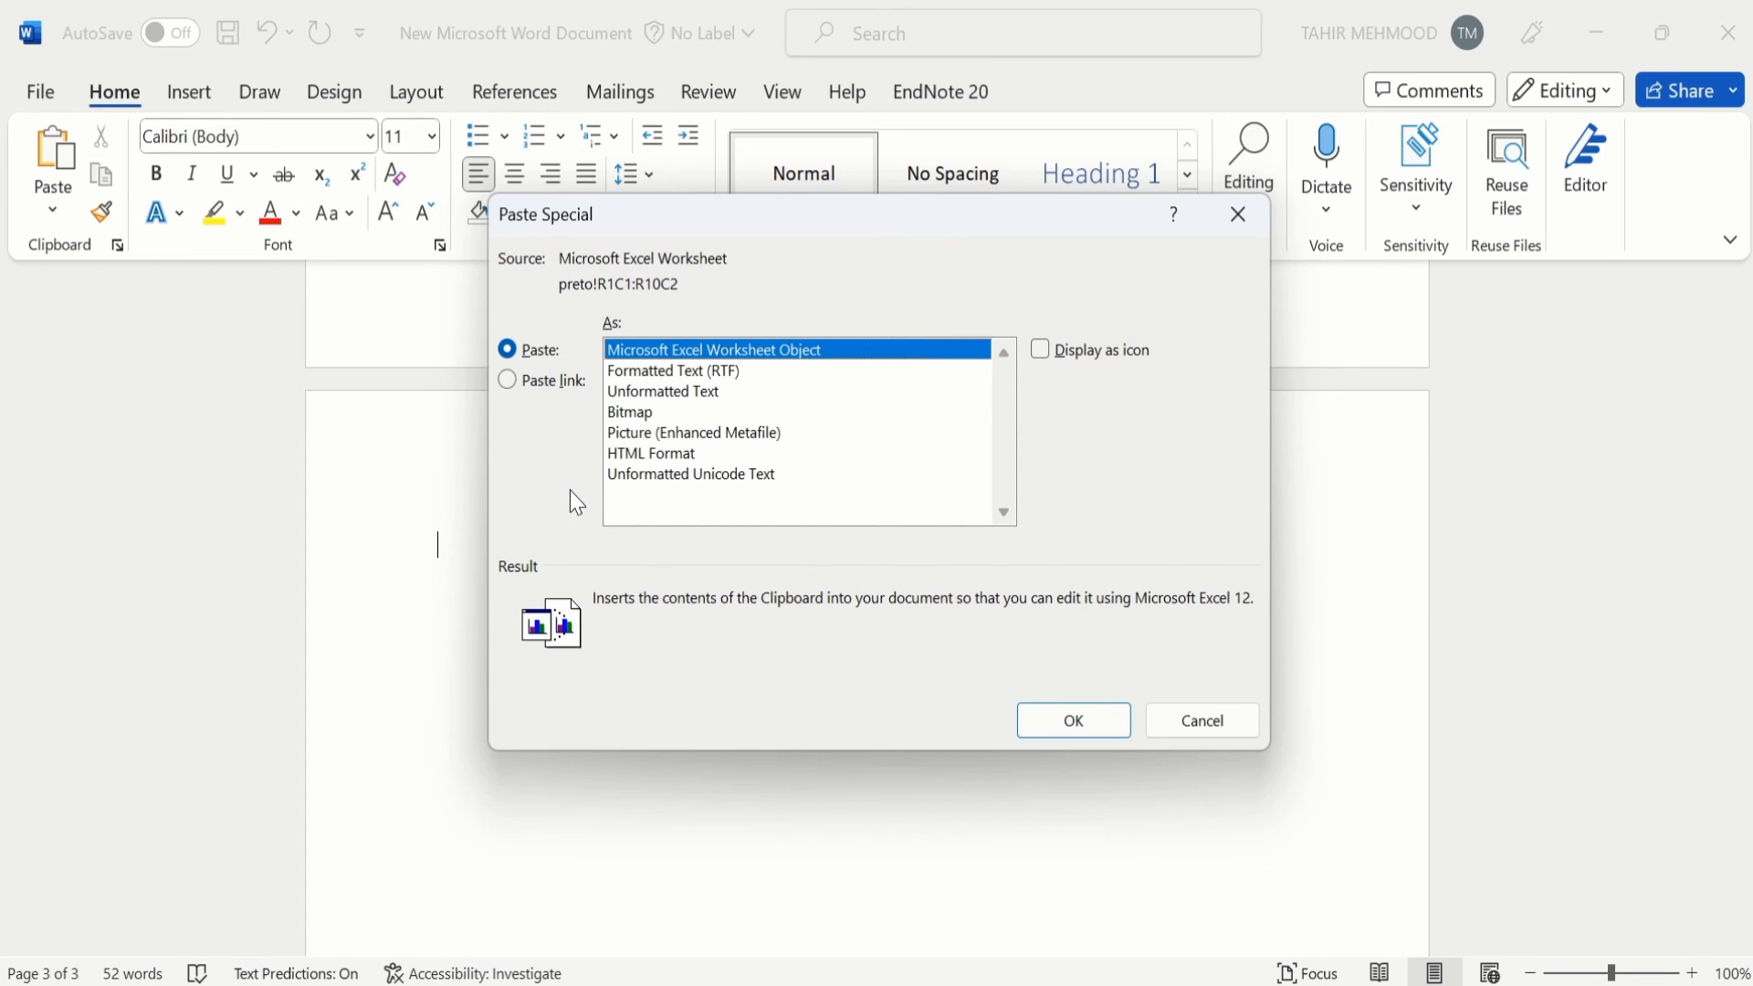
left_click(1048, 710)
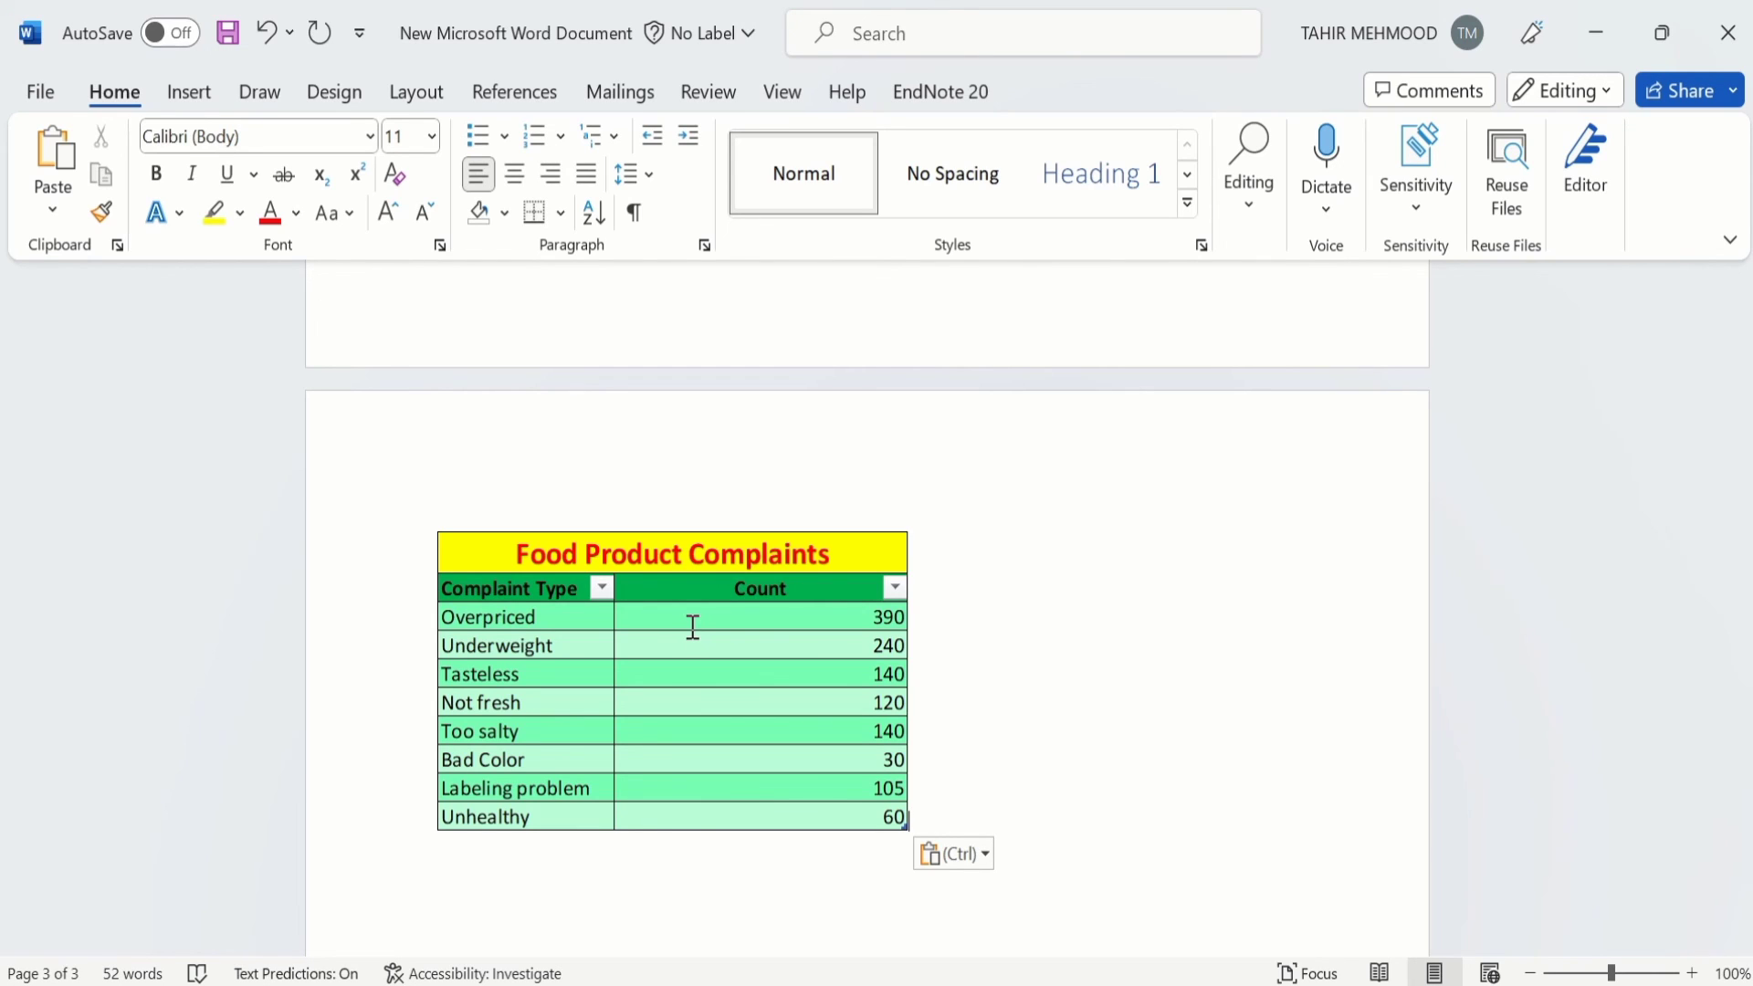
Open the embedded worksheet table on page 3 for in-place editing
double_click(692, 628)
left_click(1102, 426)
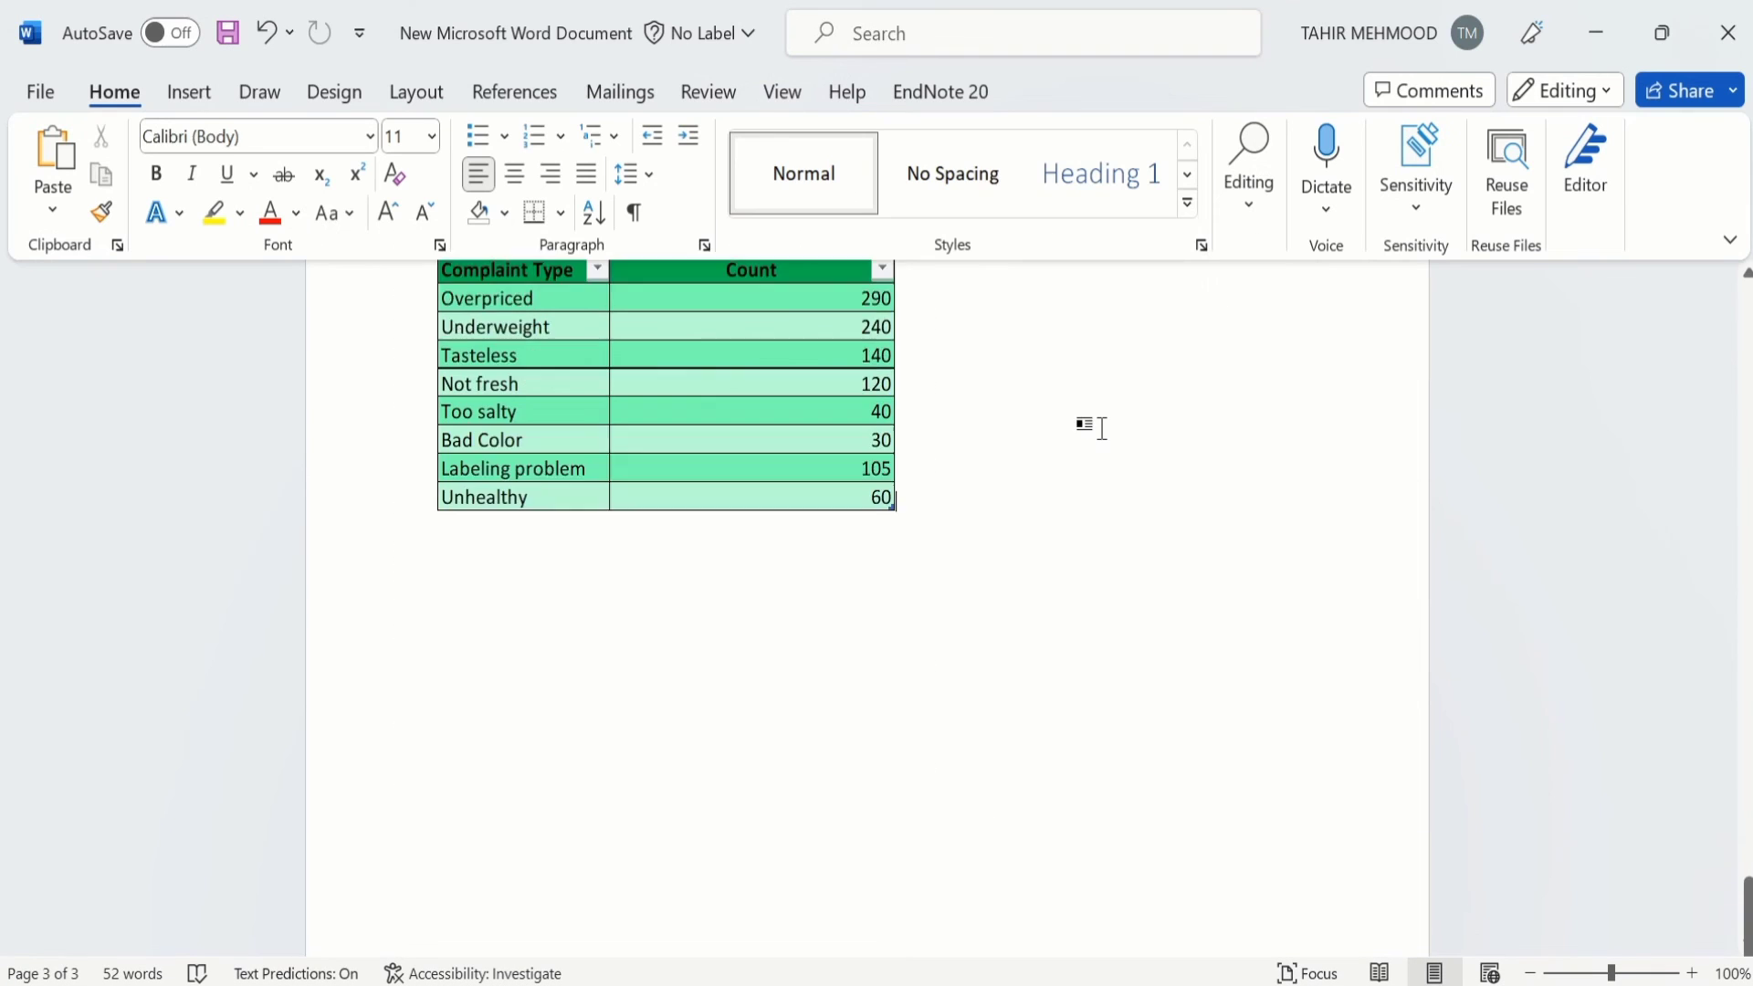
double_click(786, 454)
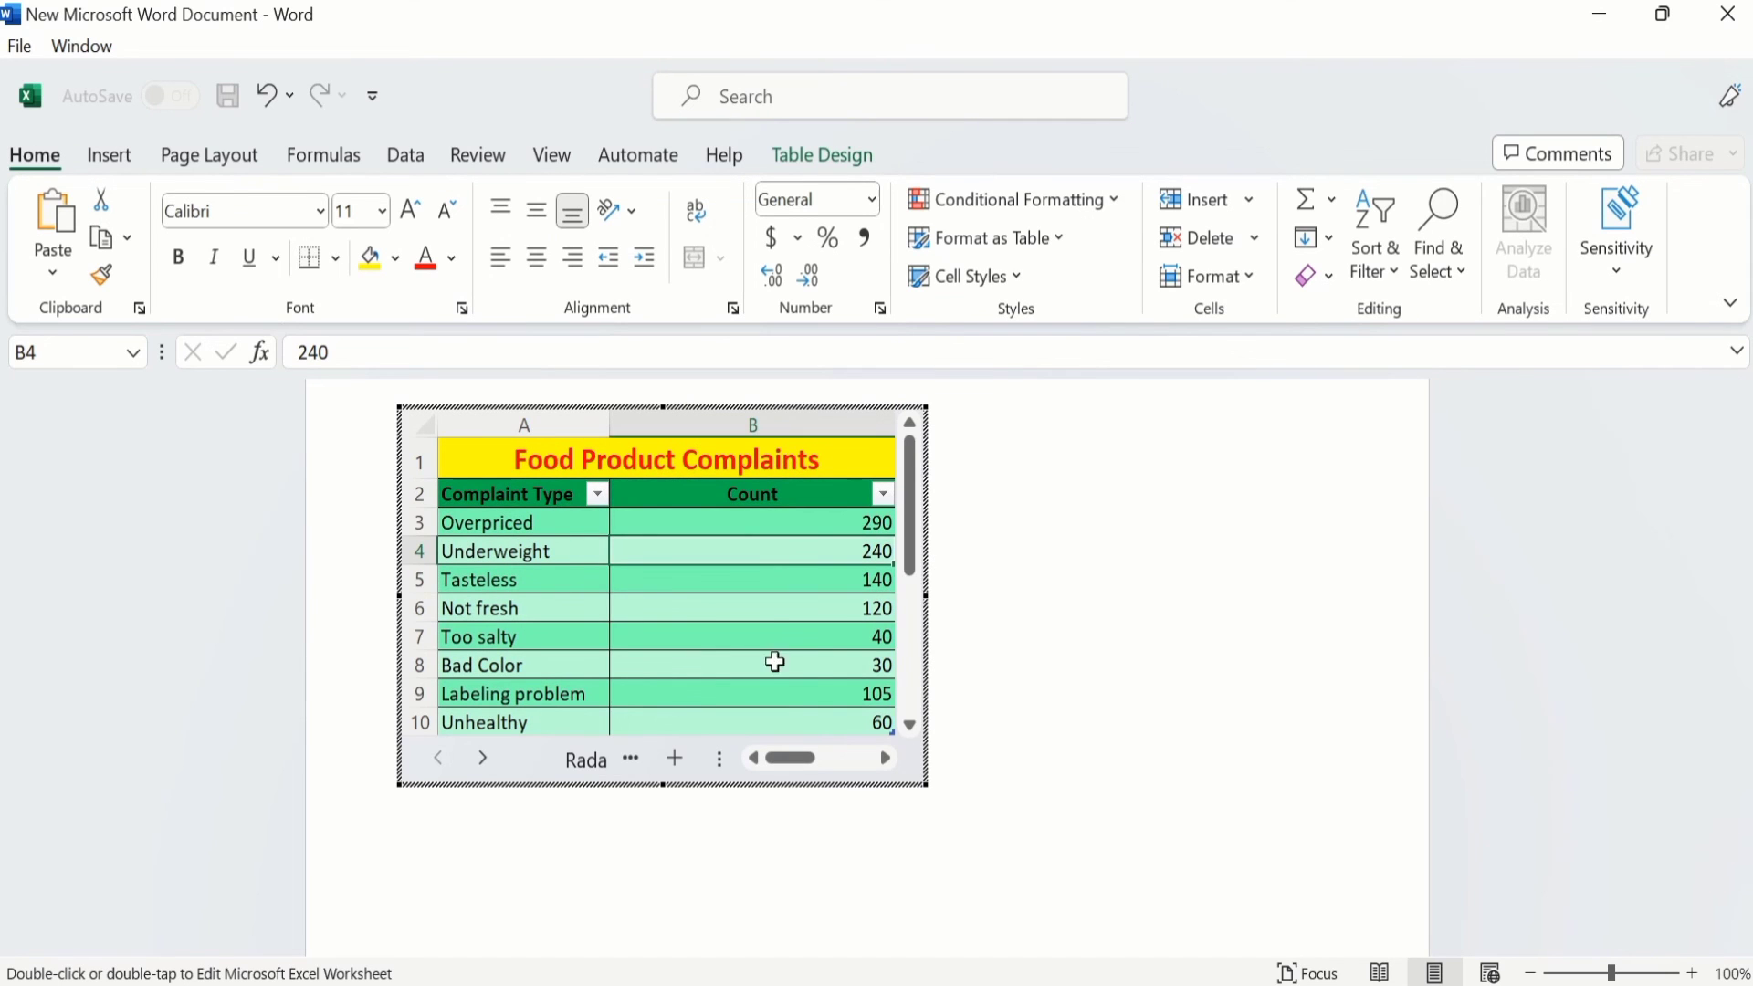
Enter 70 in cell B11, below the Unhealthy row of the embedded worksheet, and leave in-place editing
left_click_drag(800, 773, 760, 760)
mouse_move(926, 500)
left_mouse_down()
mouse_move(919, 612)
mouse_move(918, 504)
mouse_move(918, 528)
left_mouse_up()
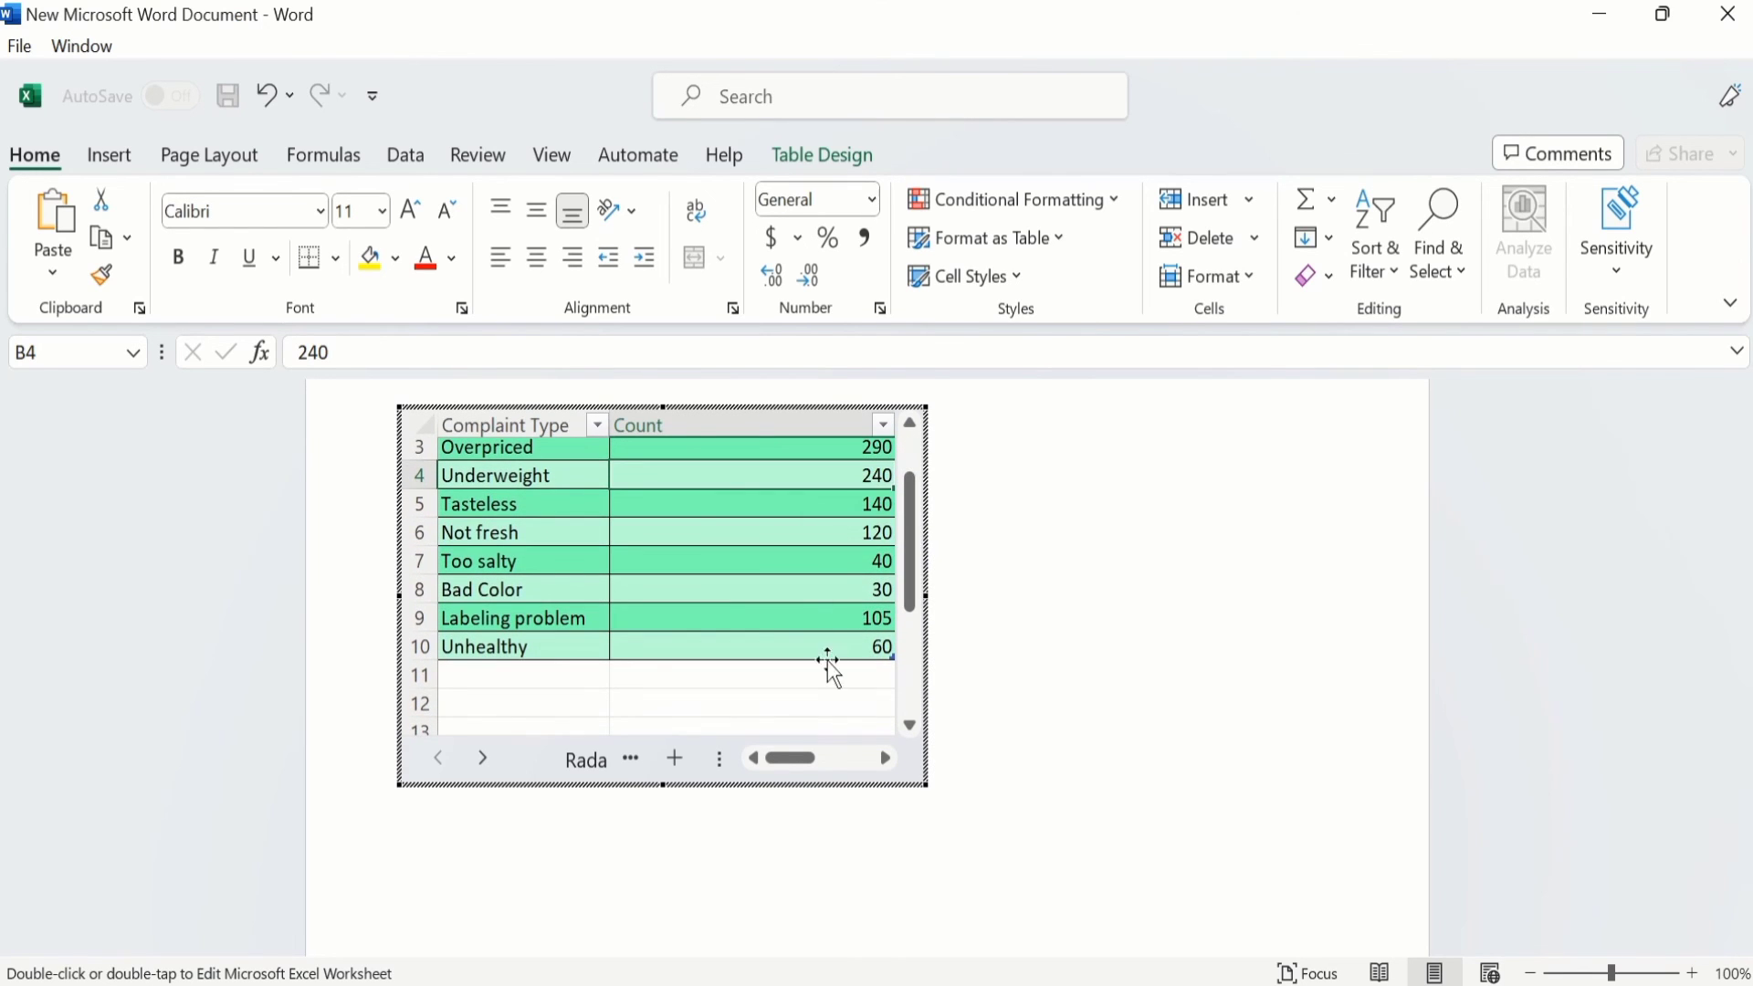
left_click(804, 676)
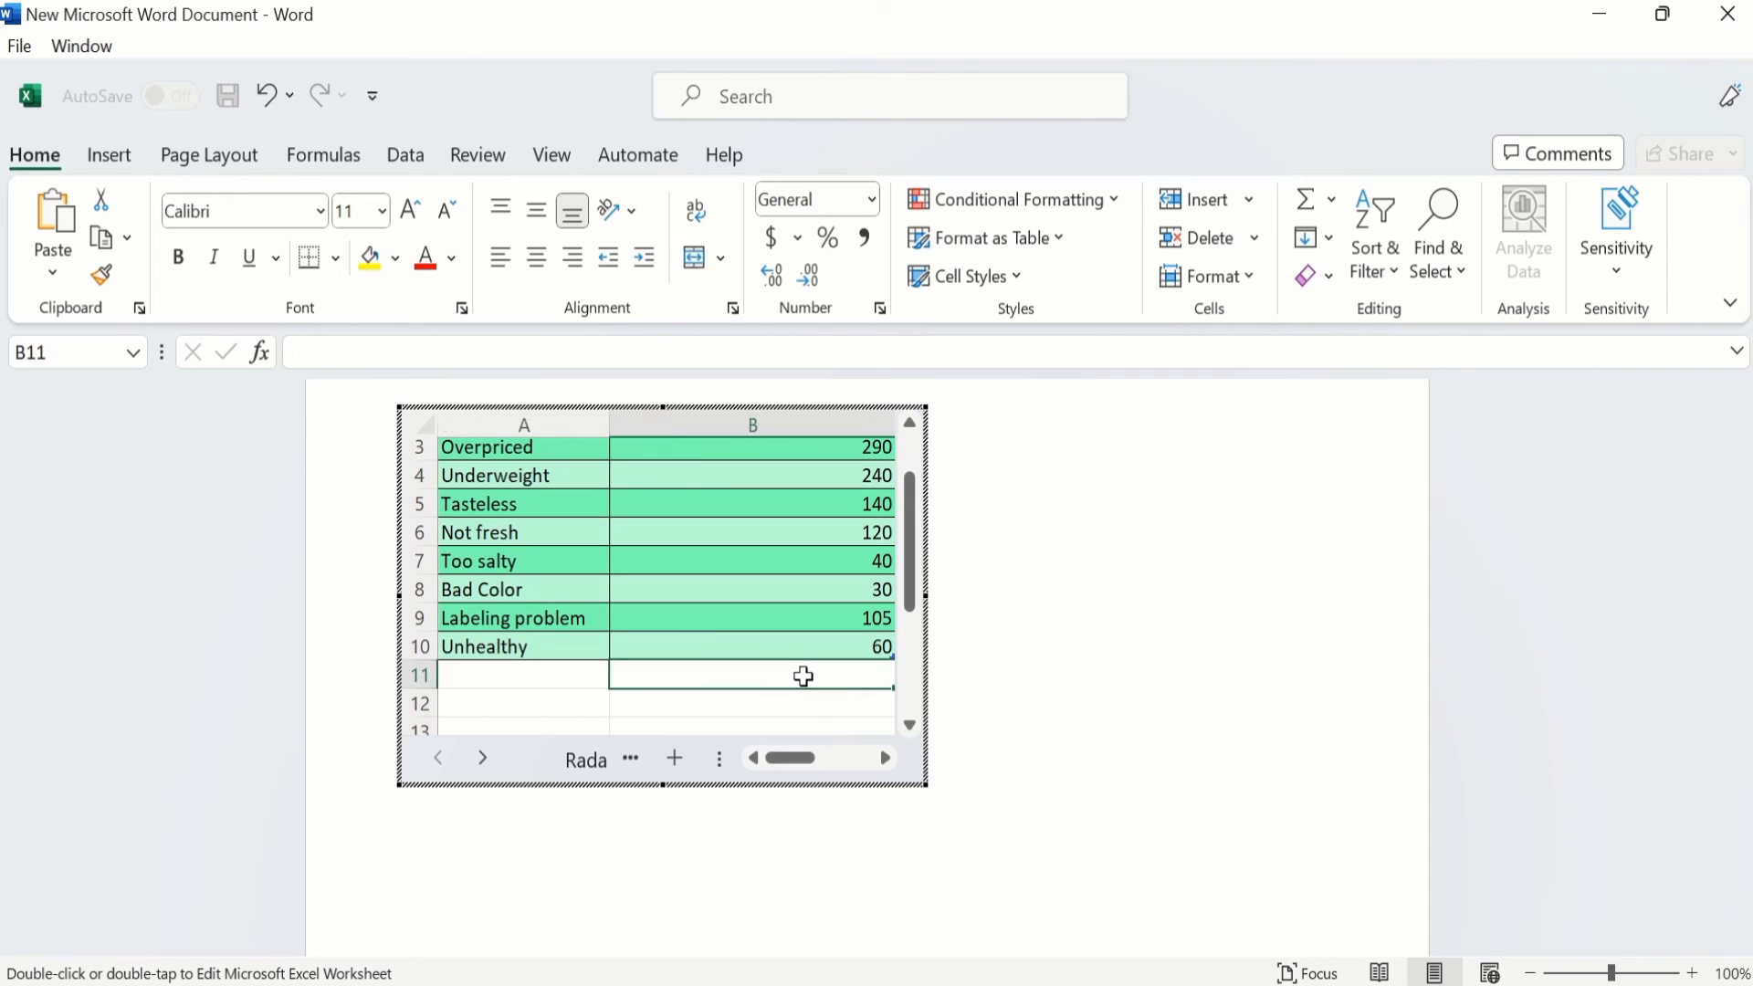
type("70")
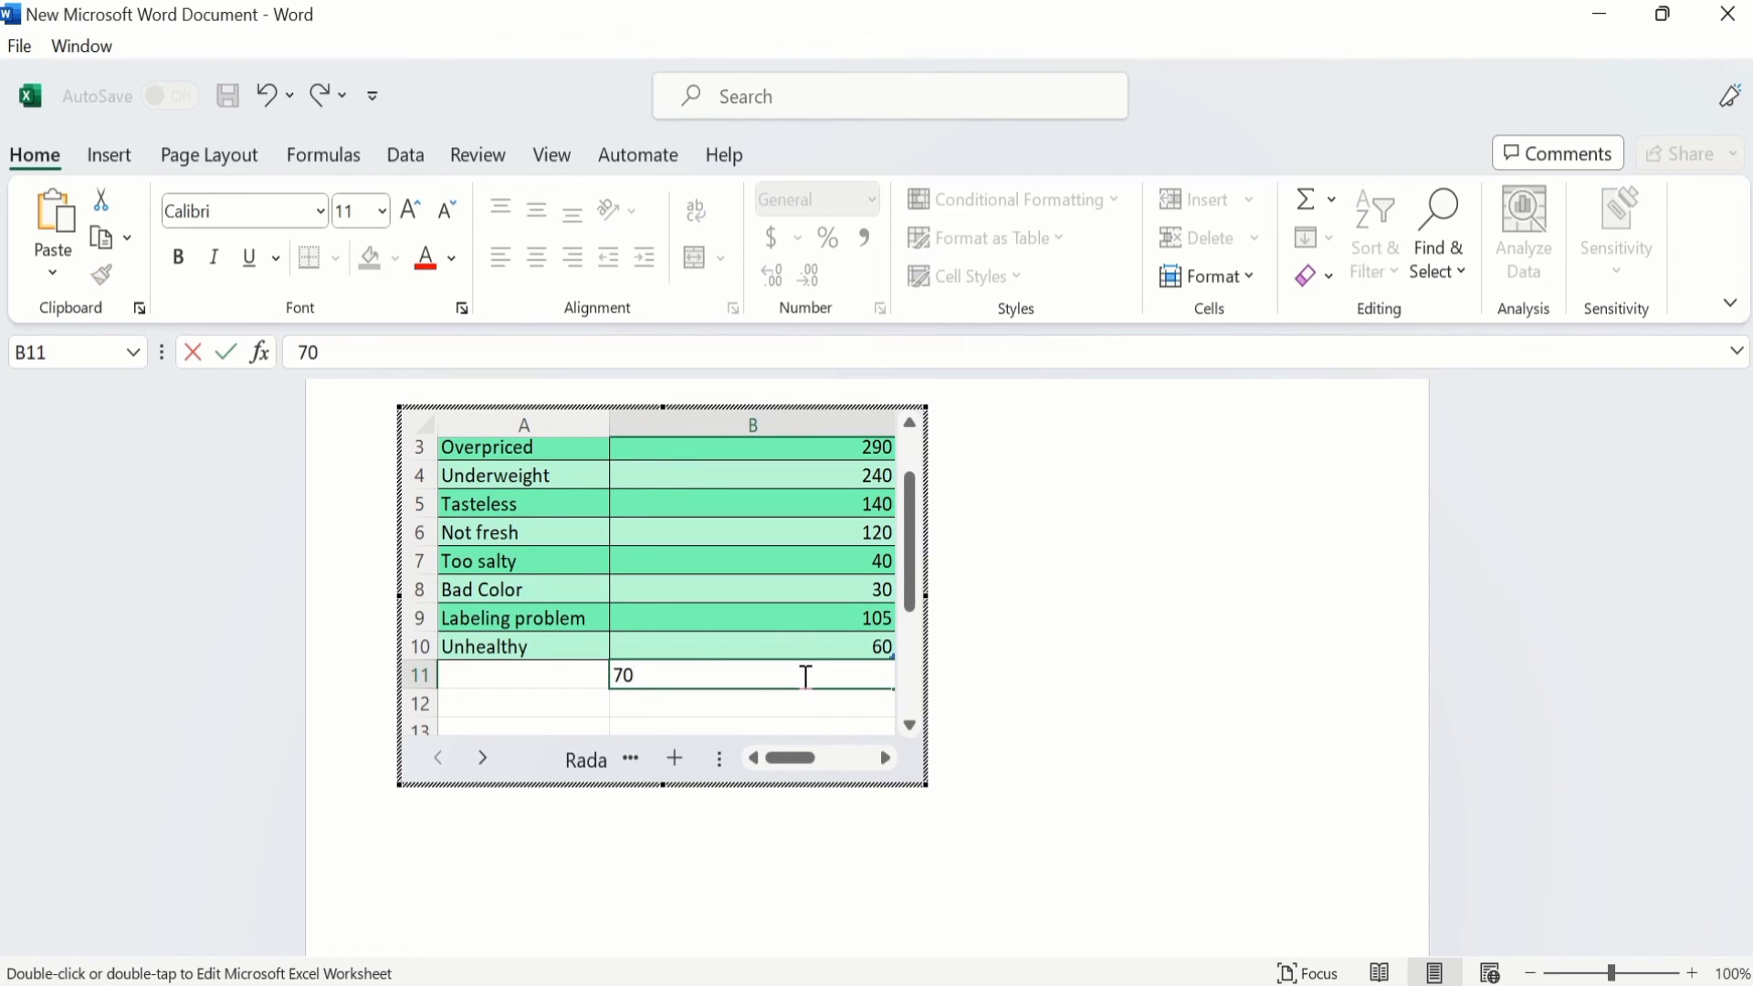
key("Return")
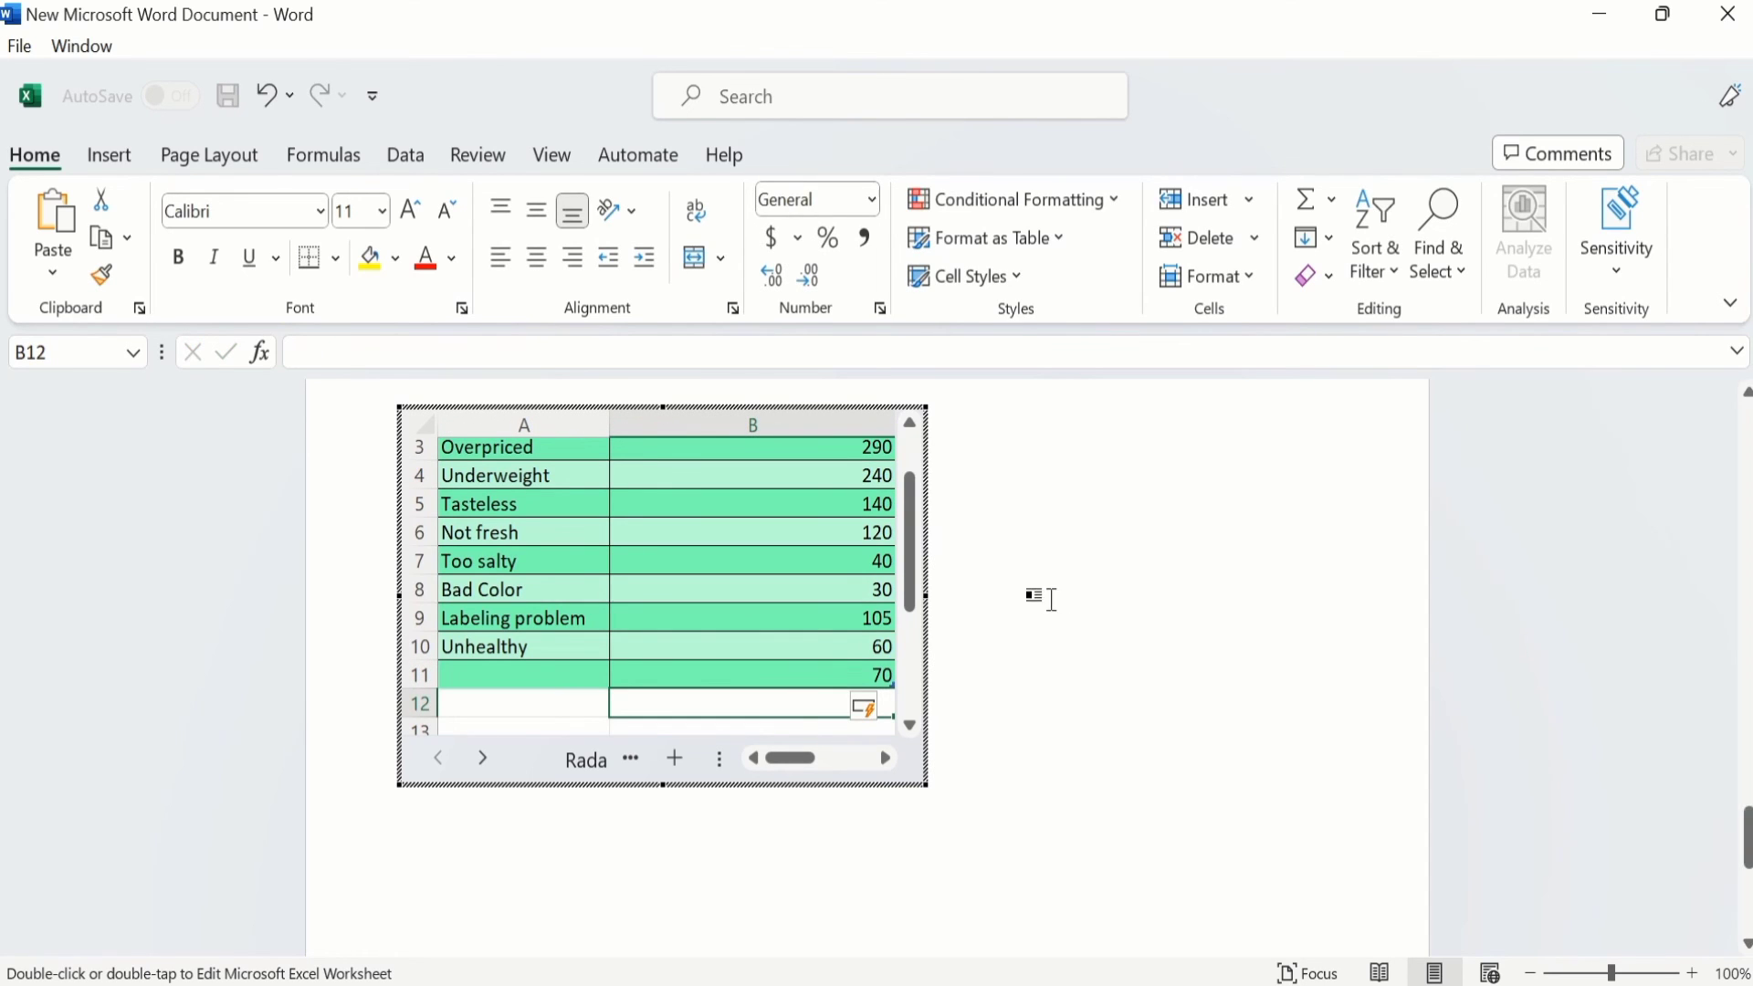
left_click(1050, 595)
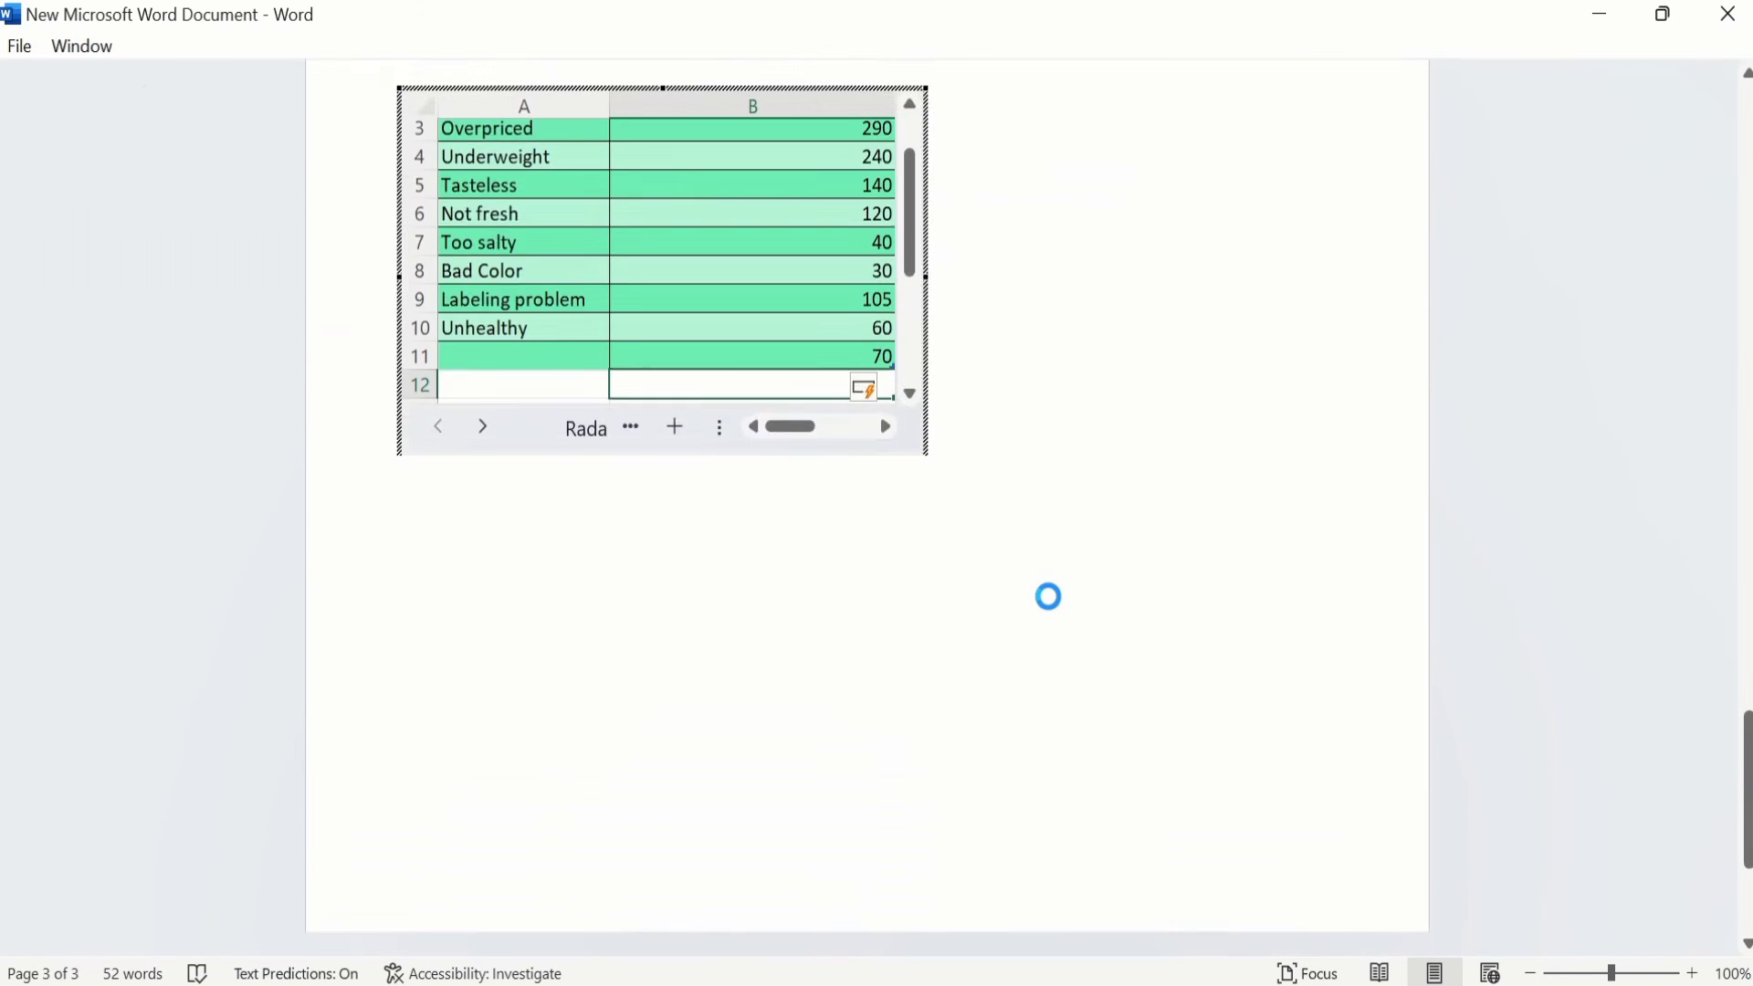